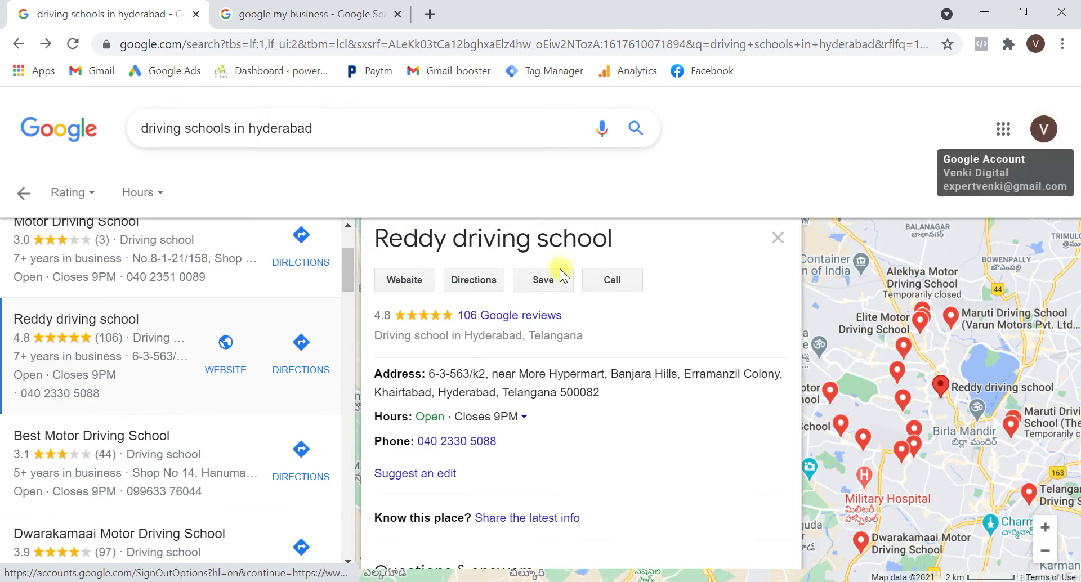
Open reddydrivingschool.com from Reddy driving school's Google business listing
click(401, 279)
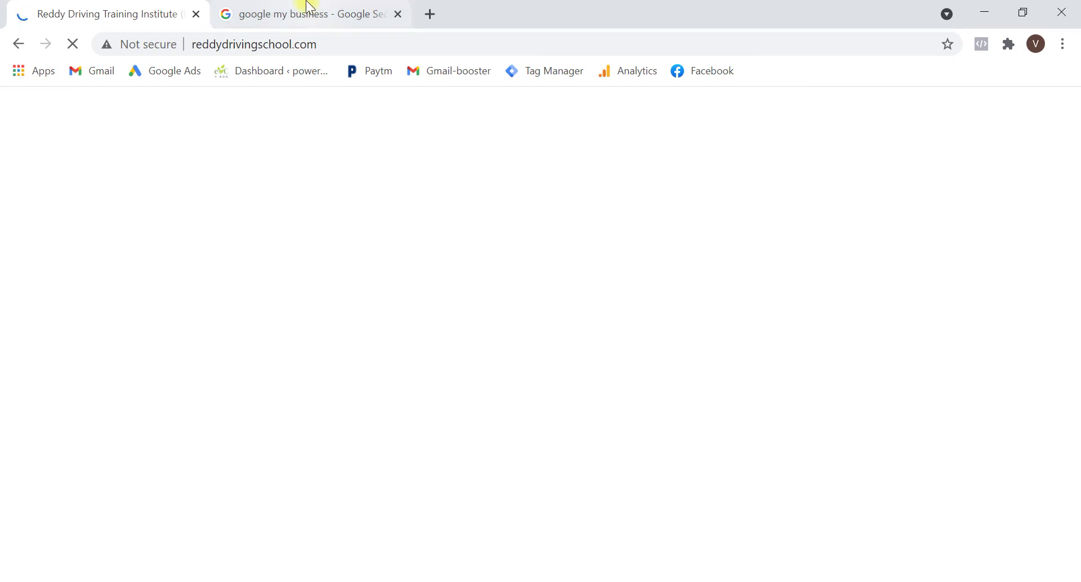
Search 'driving schools in hyderabad' in a new tab and view the results
click(430, 13)
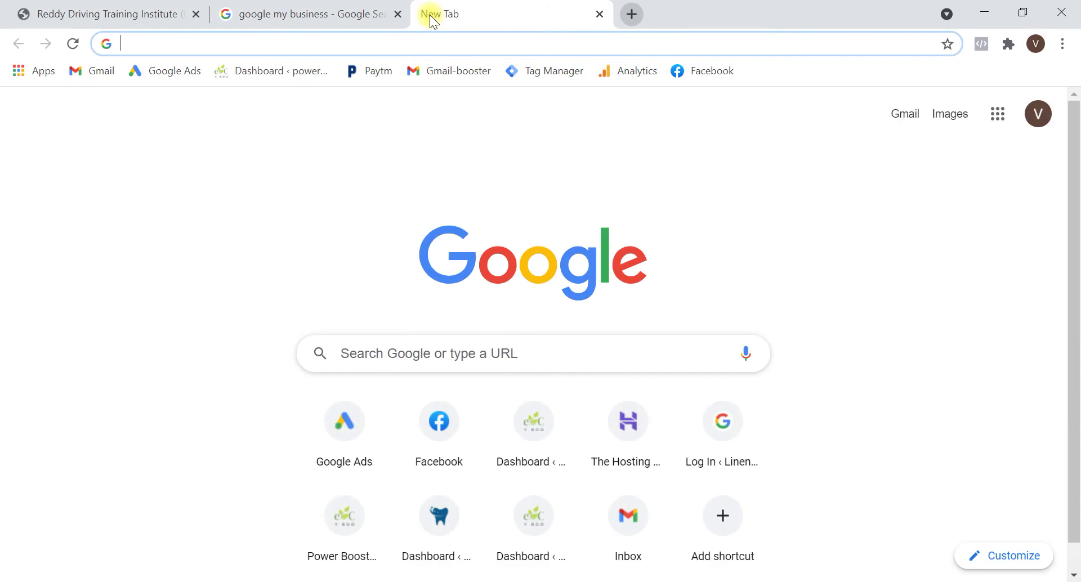
text(drivi)
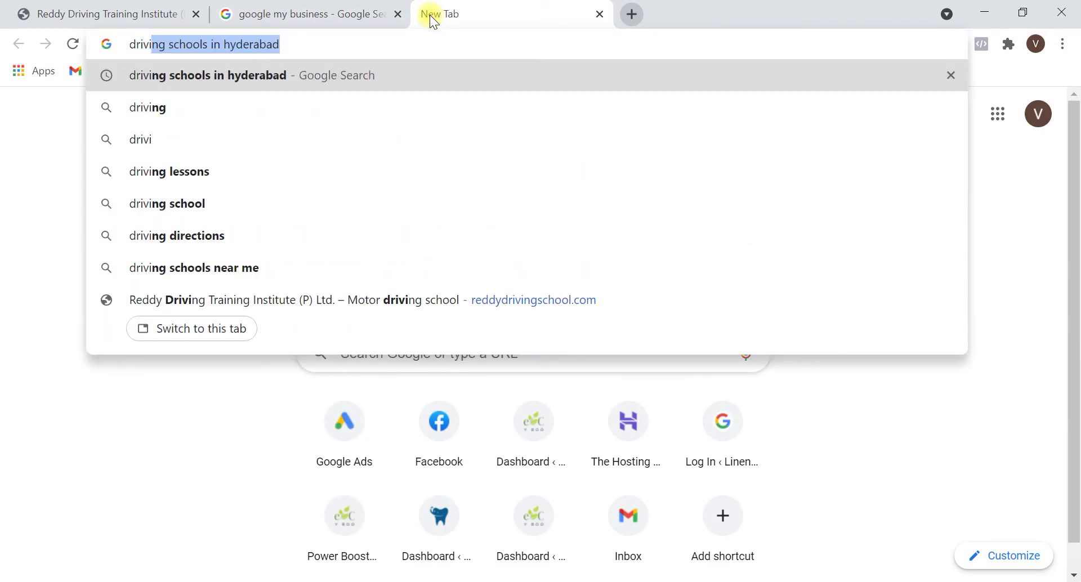
key(Return)
click(72, 13)
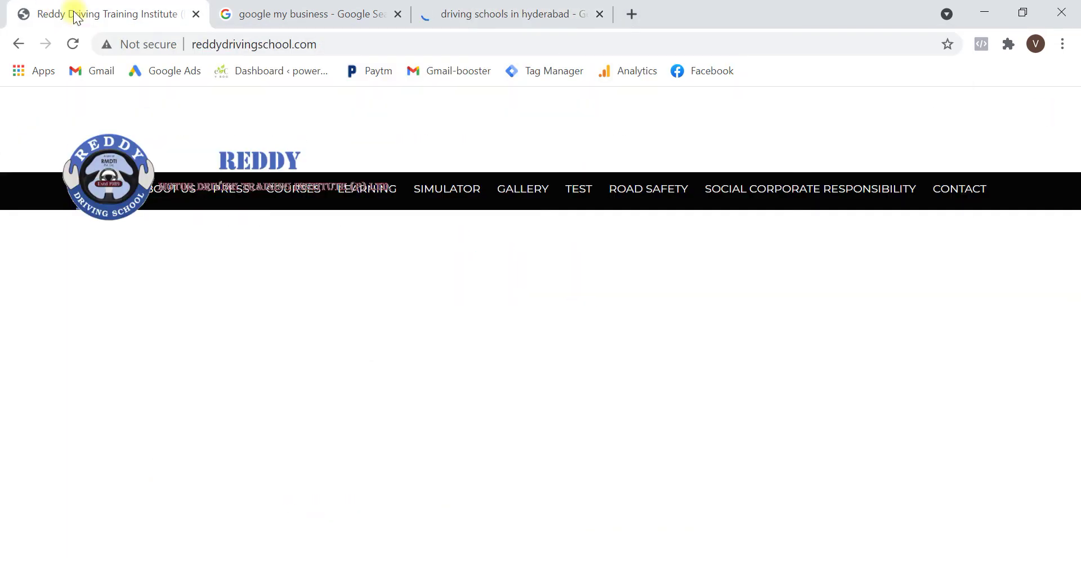
click(535, 7)
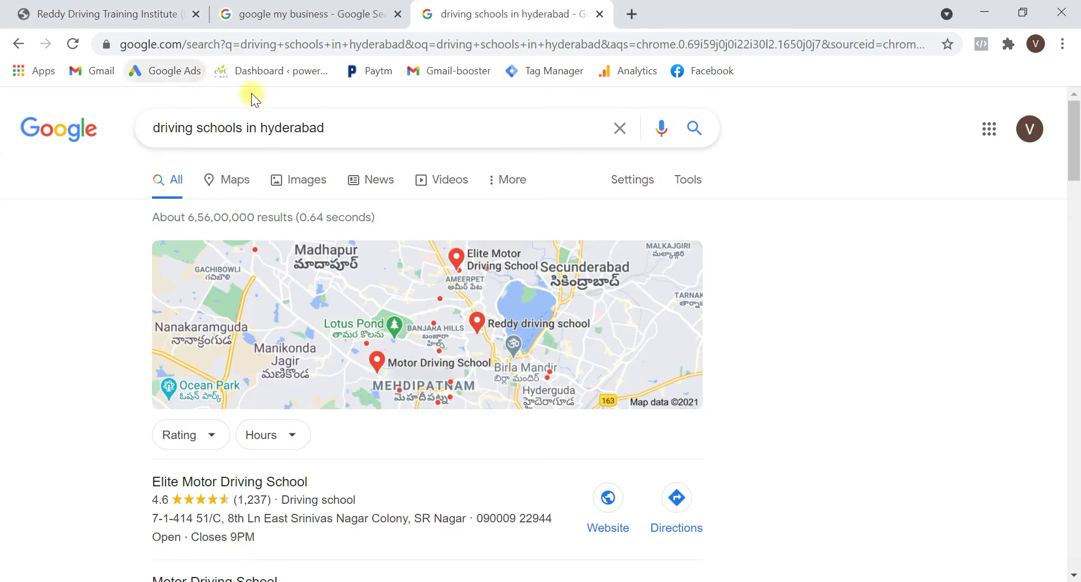
Duplicate the school's website tab and go back to the main search results
click(109, 6)
right_click(107, 8)
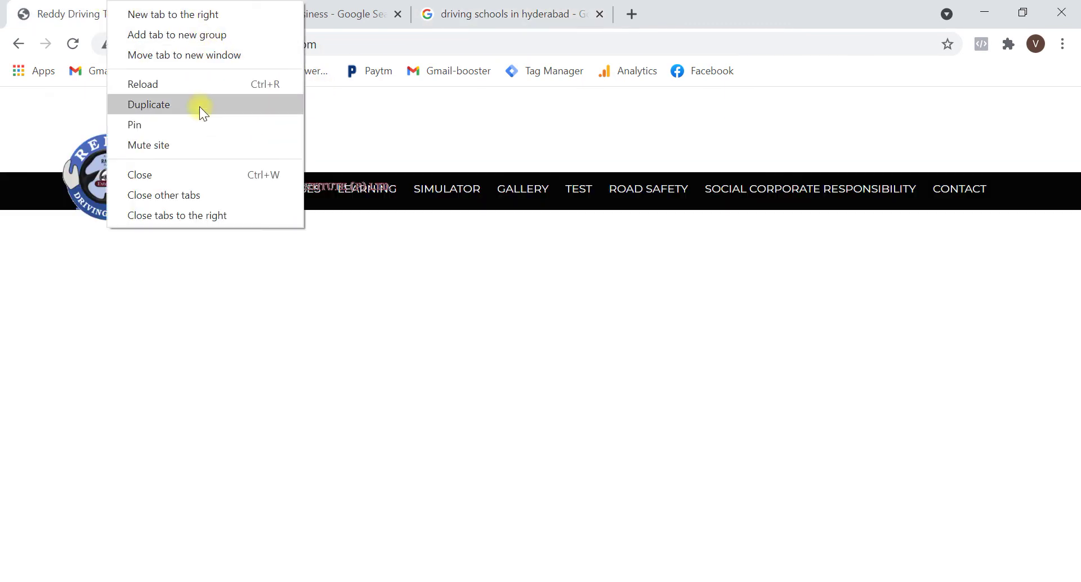
click(203, 107)
click(17, 44)
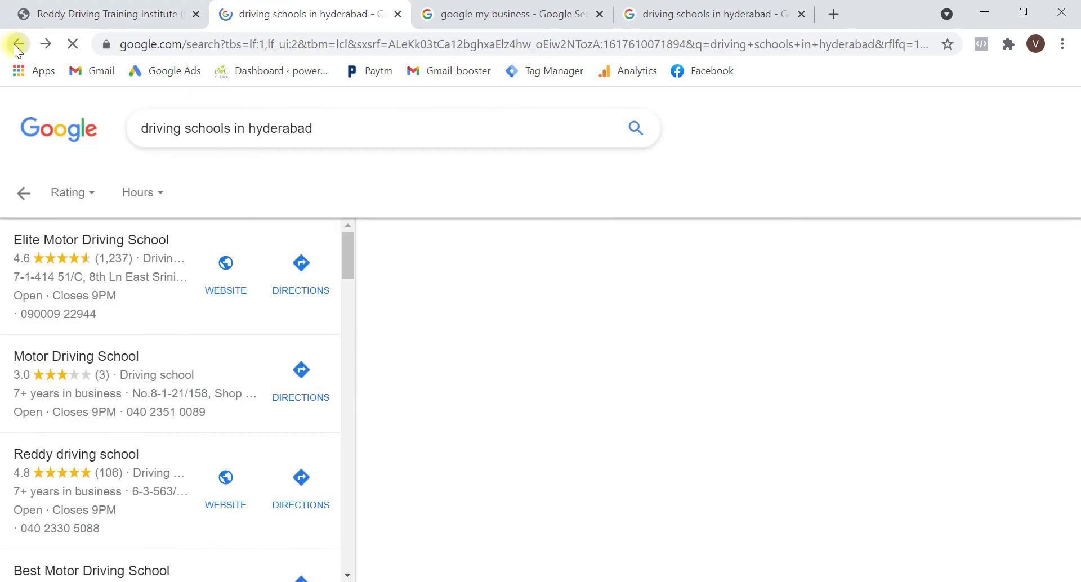
click(17, 44)
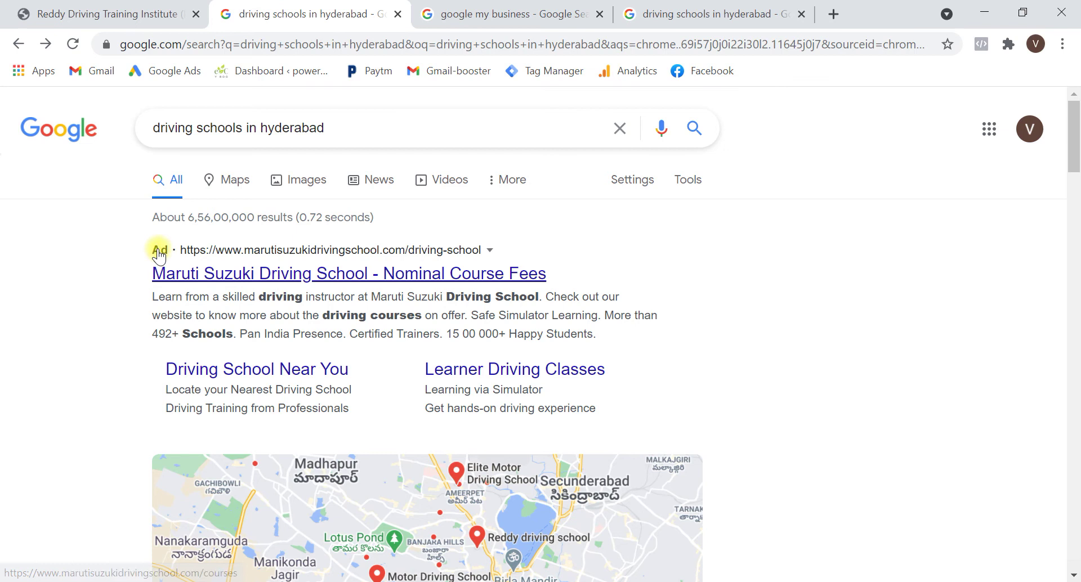
scroll(400, 306, down, 6)
scroll(357, 292, up, 7)
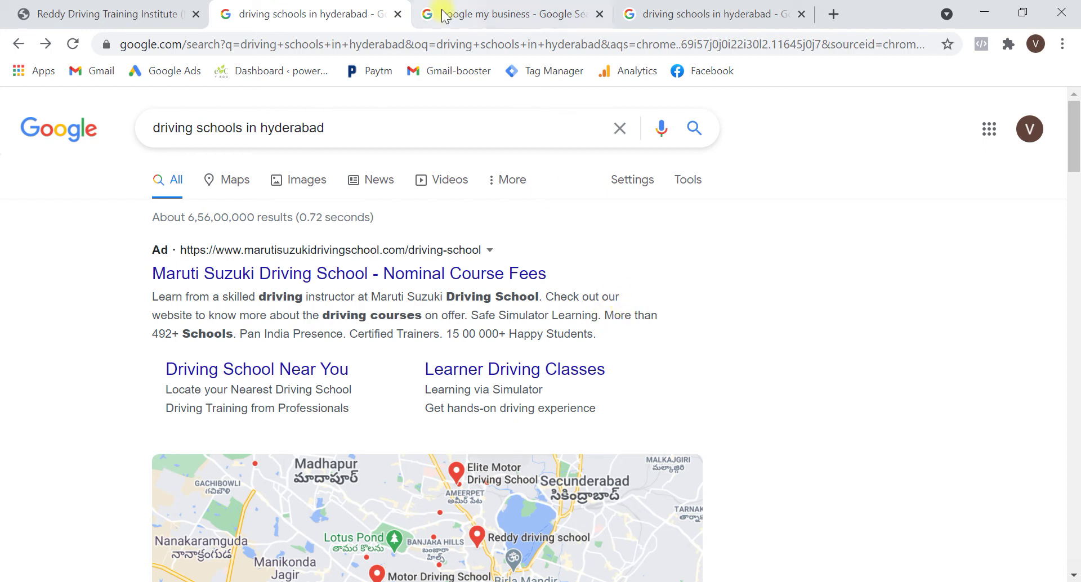
Close the extra search tabs, reload the school's homepage, and open a blank tab
click(599, 14)
click(600, 15)
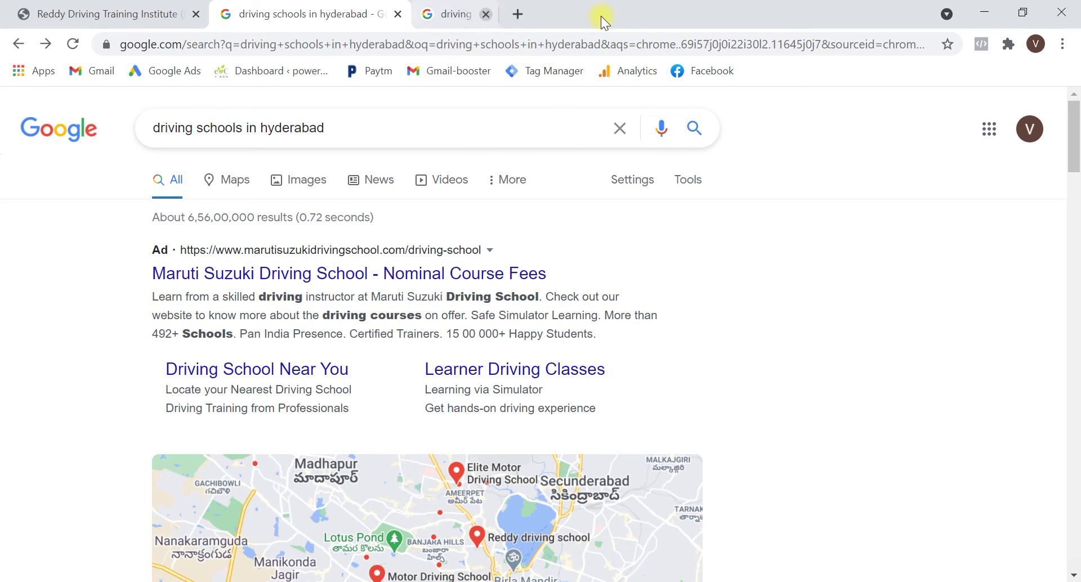
click(113, 13)
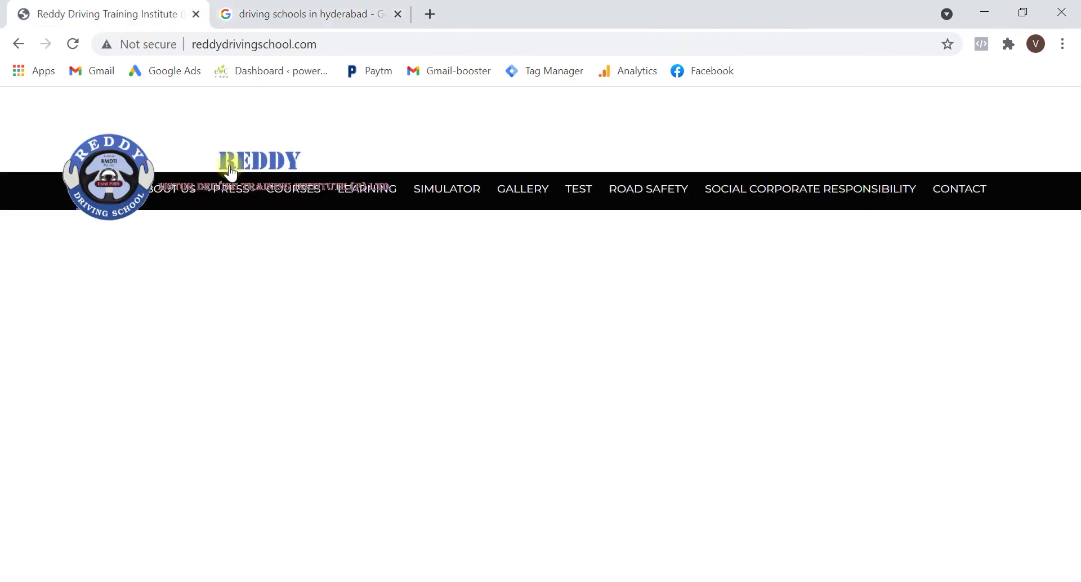
click(70, 47)
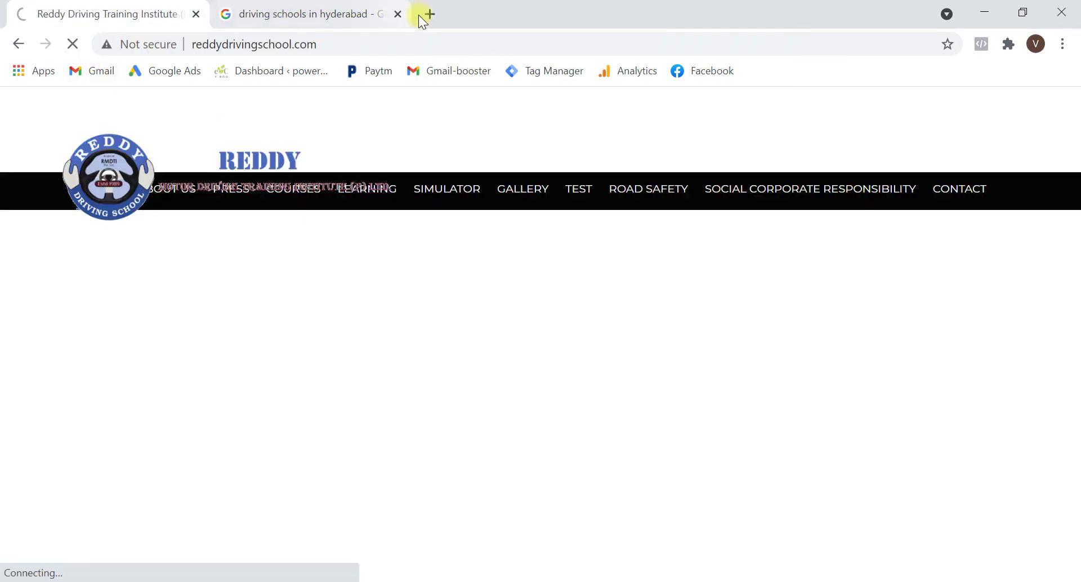
click(430, 15)
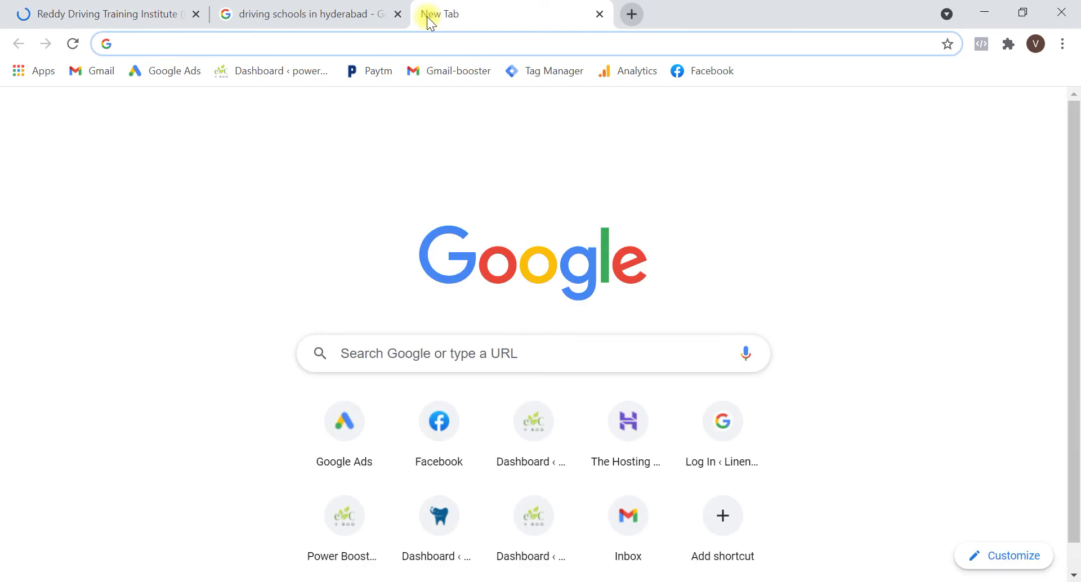
Go to ads.google.com, sign in, and begin creating a new Google Ads account
text(ads.google.com)
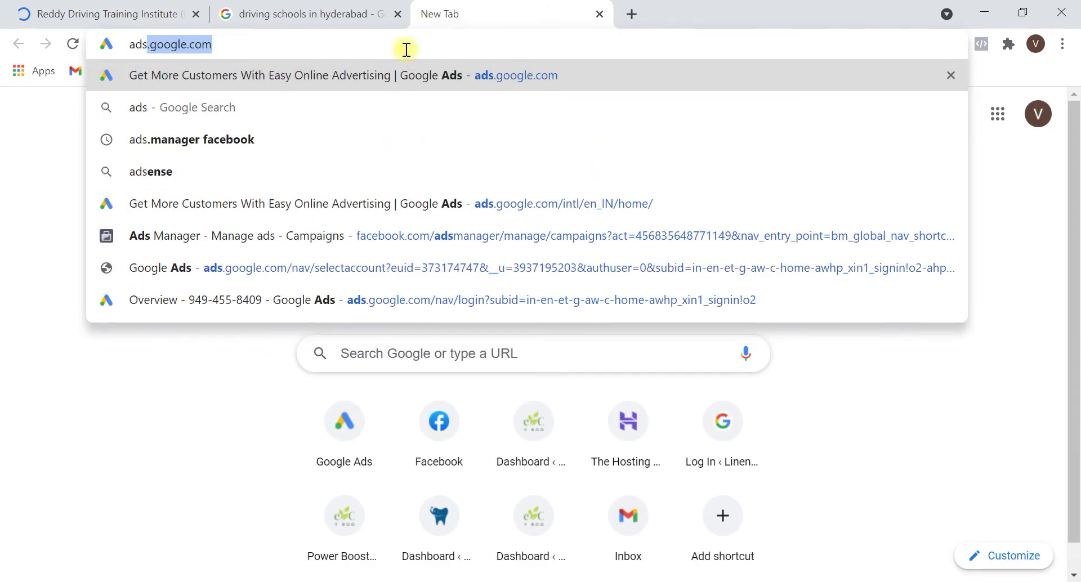
key(Right)
key(Return)
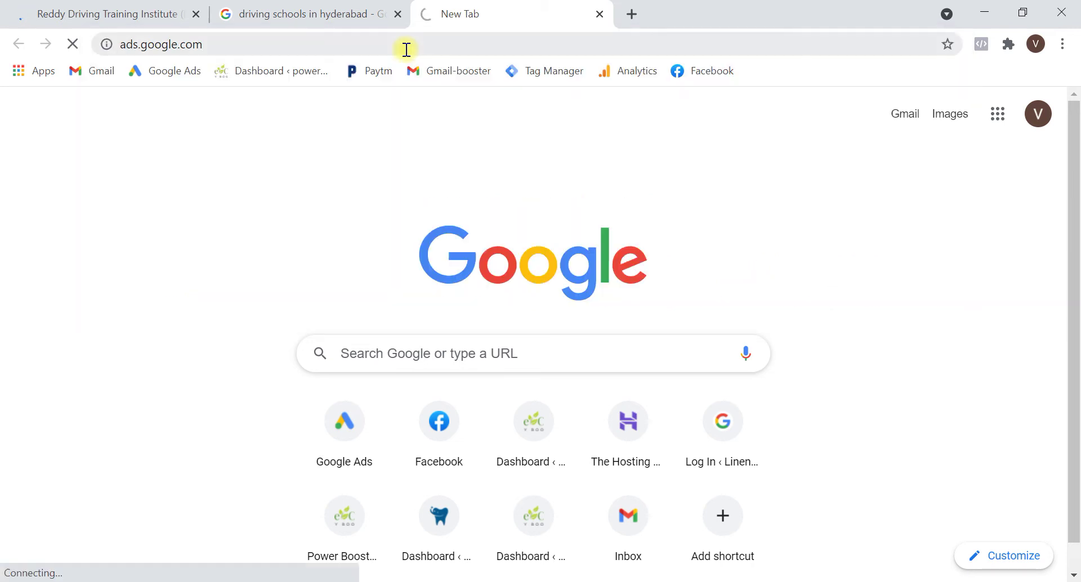
click(300, 7)
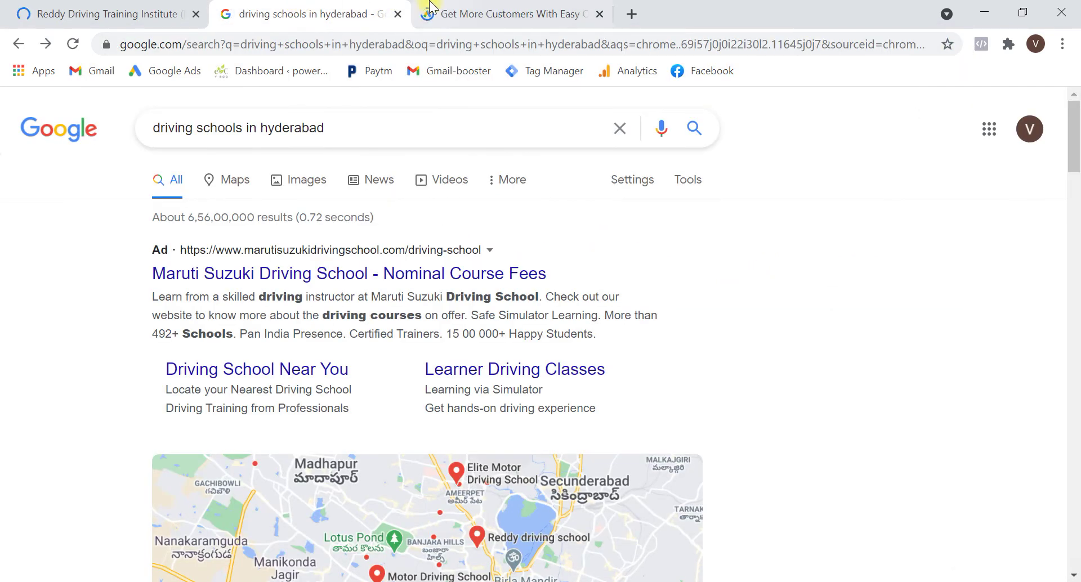
click(517, 8)
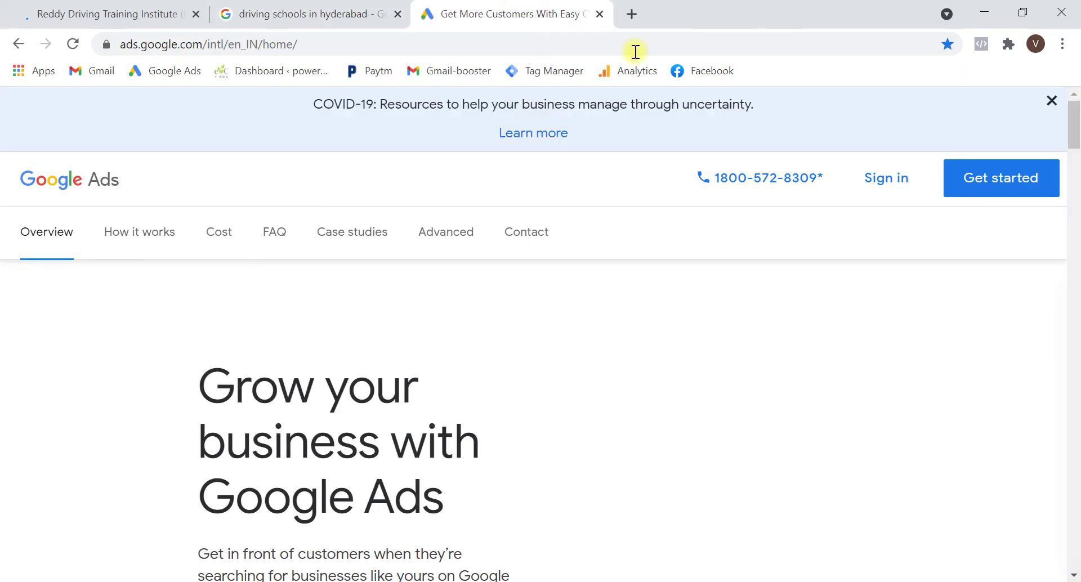
click(874, 196)
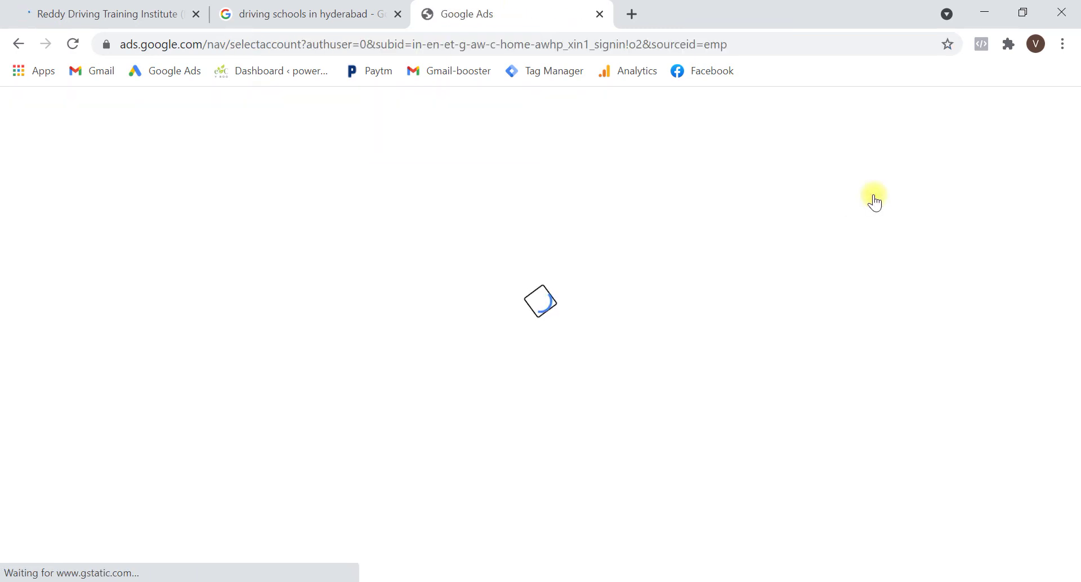
click(653, 434)
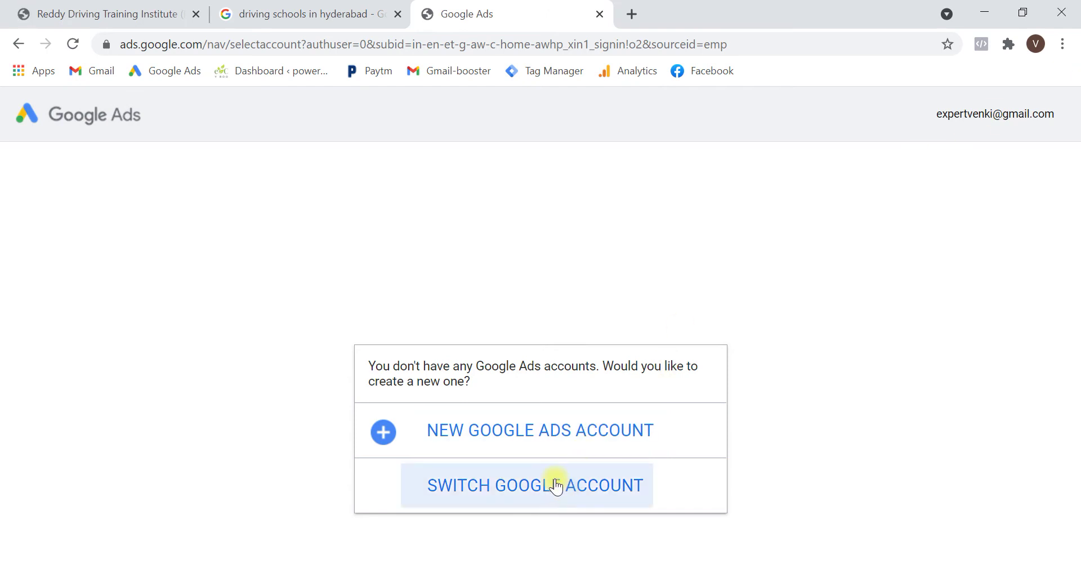
Choose New Google Ads Account, then switch the campaign goal page to Expert Mode
click(534, 442)
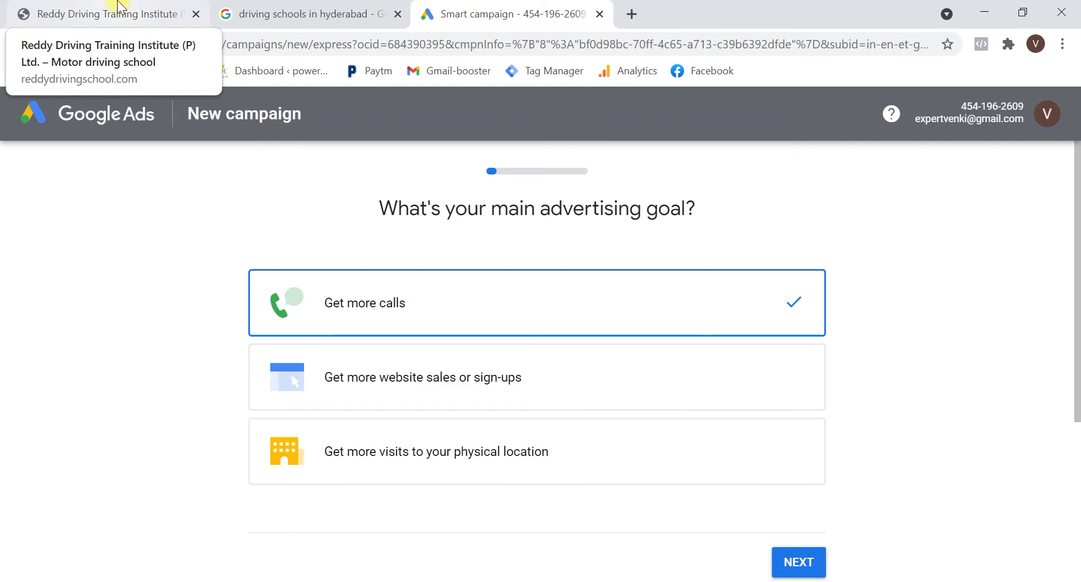
click(98, 13)
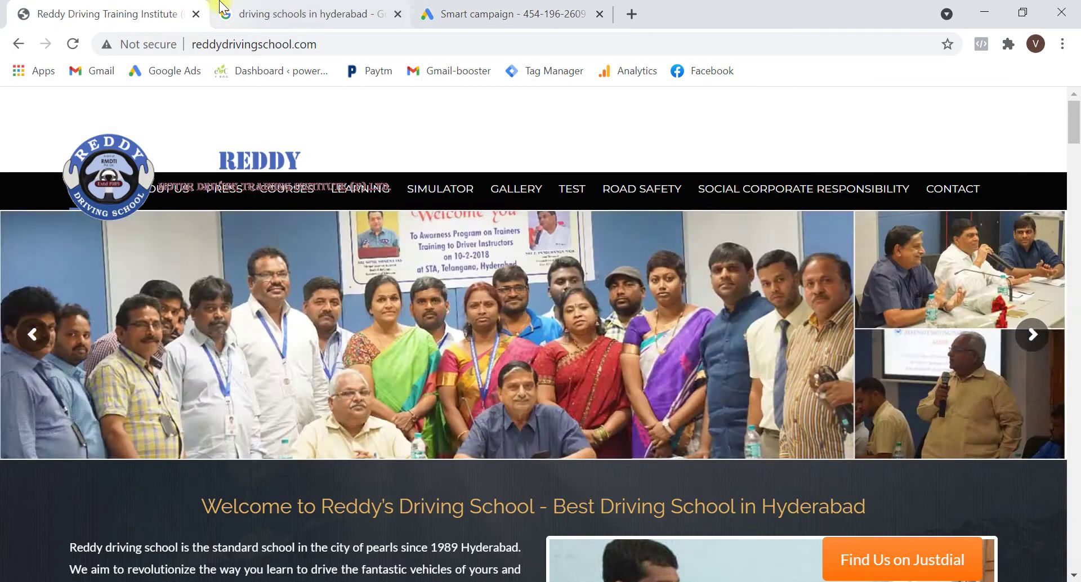
click(220, 14)
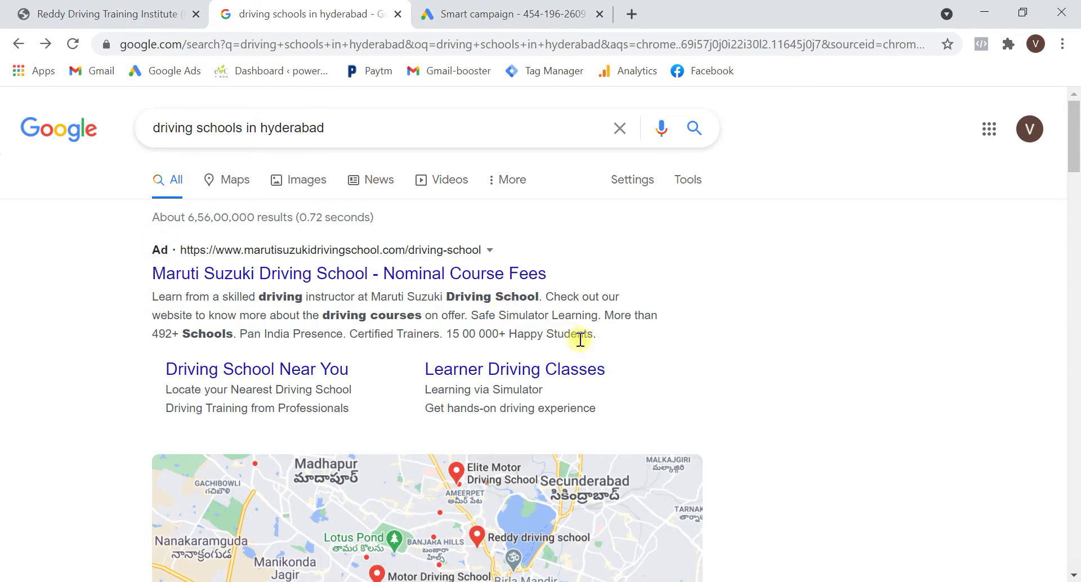
click(557, 13)
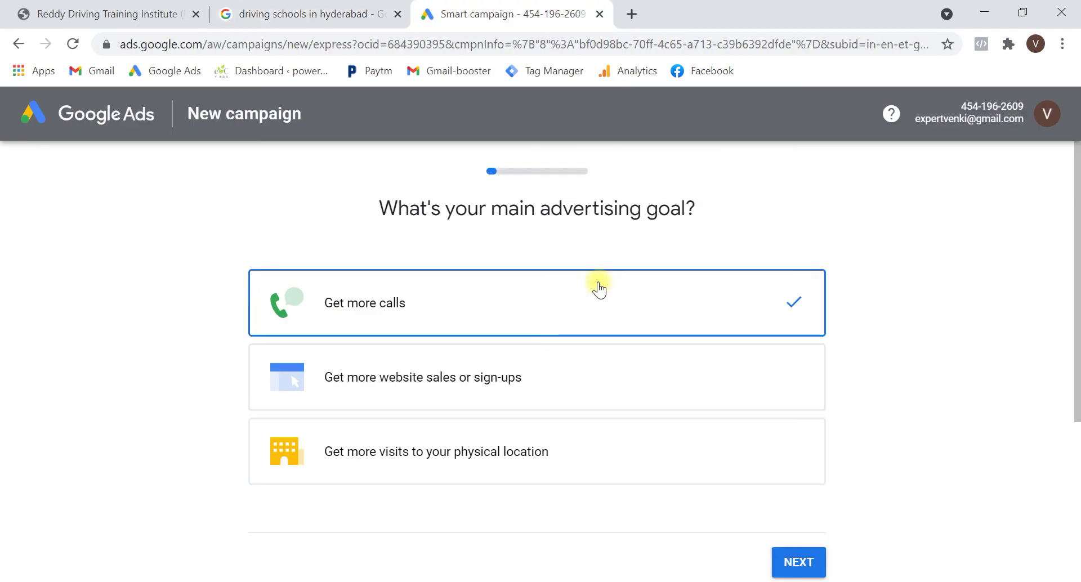
scroll(633, 468, down, 5)
click(605, 423)
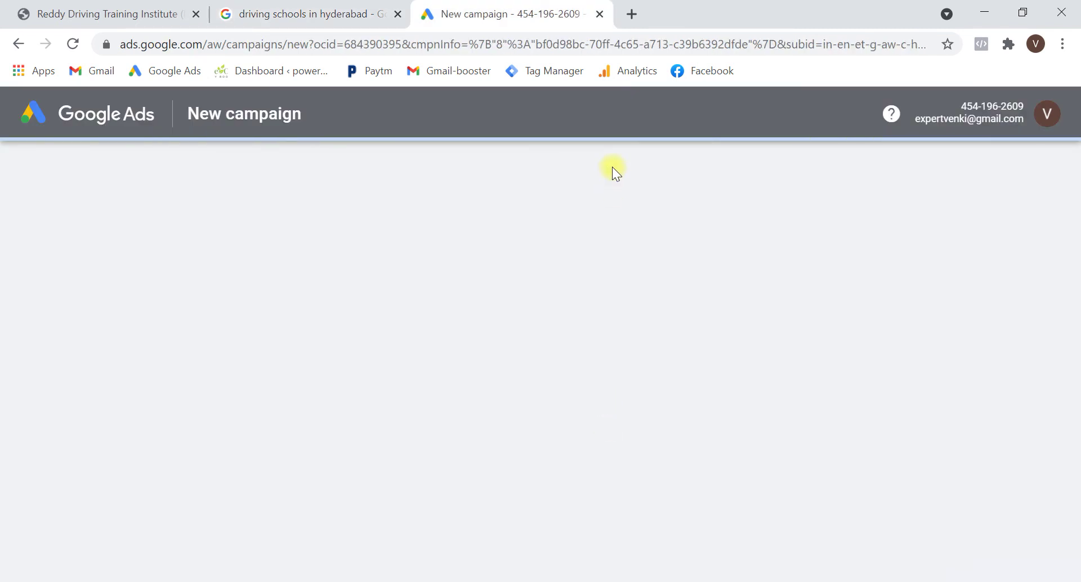
click(633, 13)
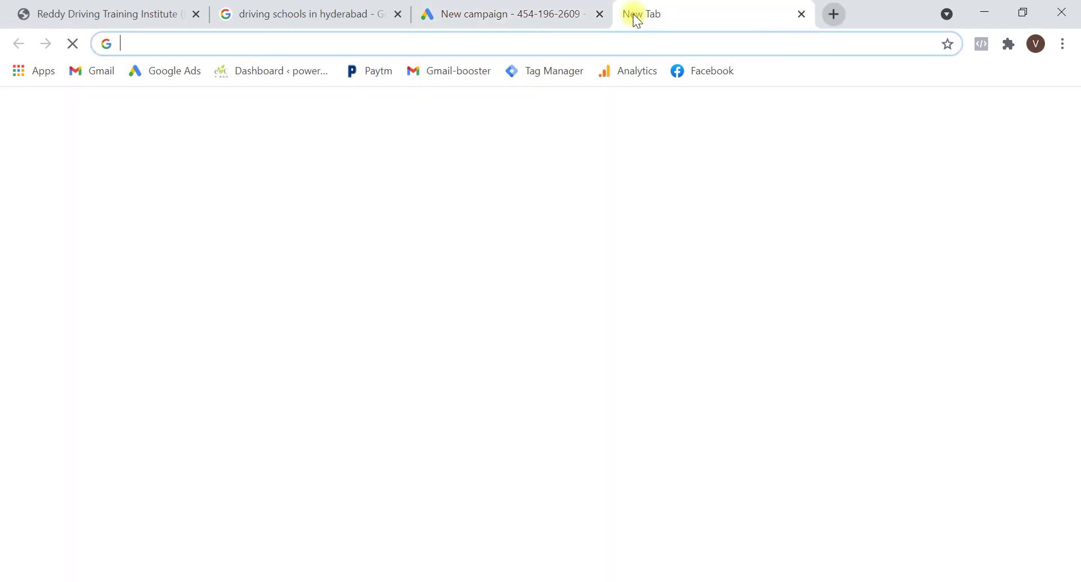
click(467, 12)
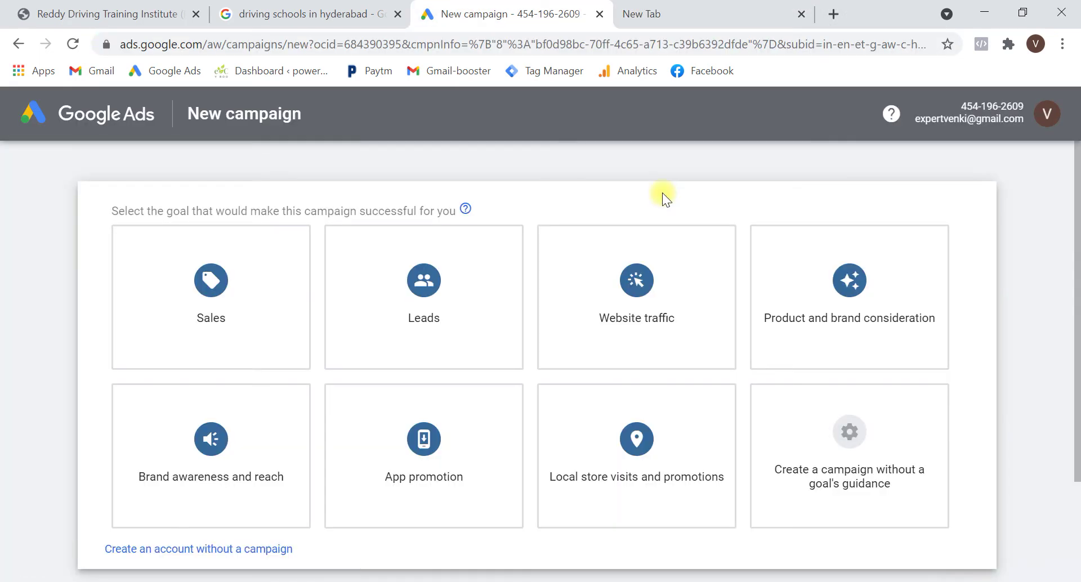
Create the account without a campaign, with India billing, India Time and INR currency
click(188, 555)
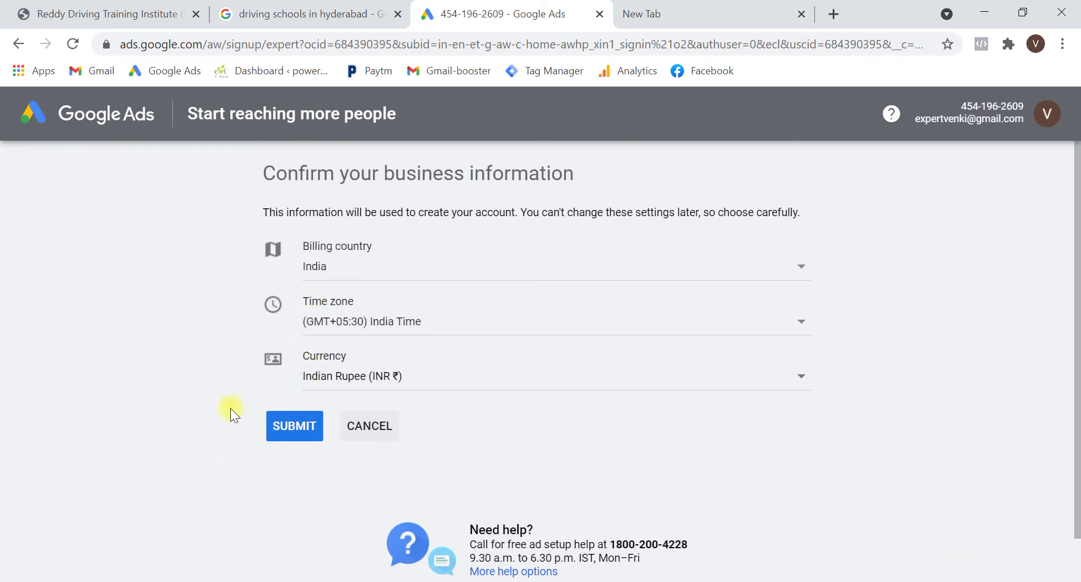
click(280, 426)
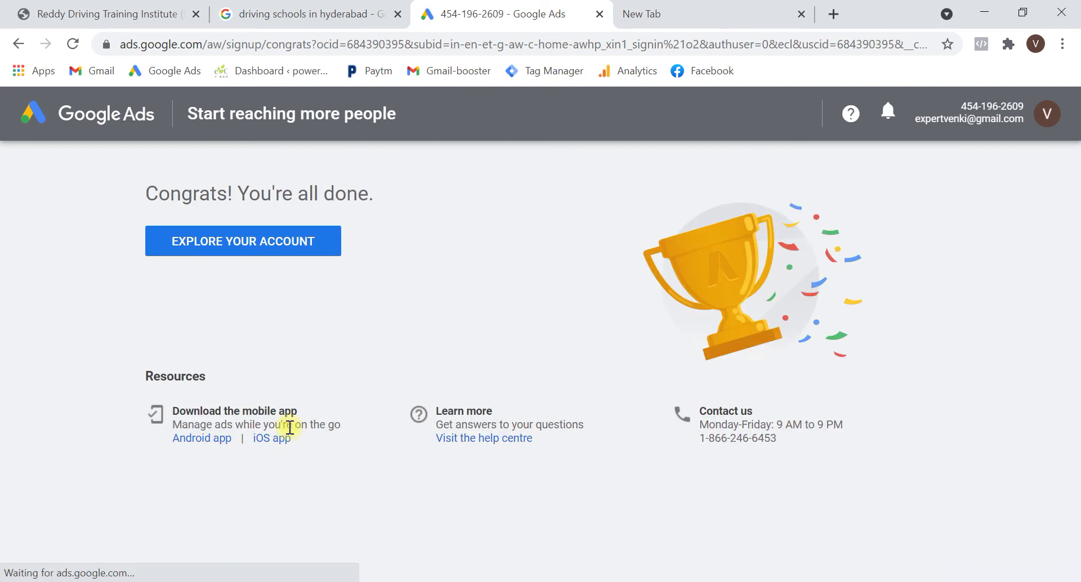
click(244, 236)
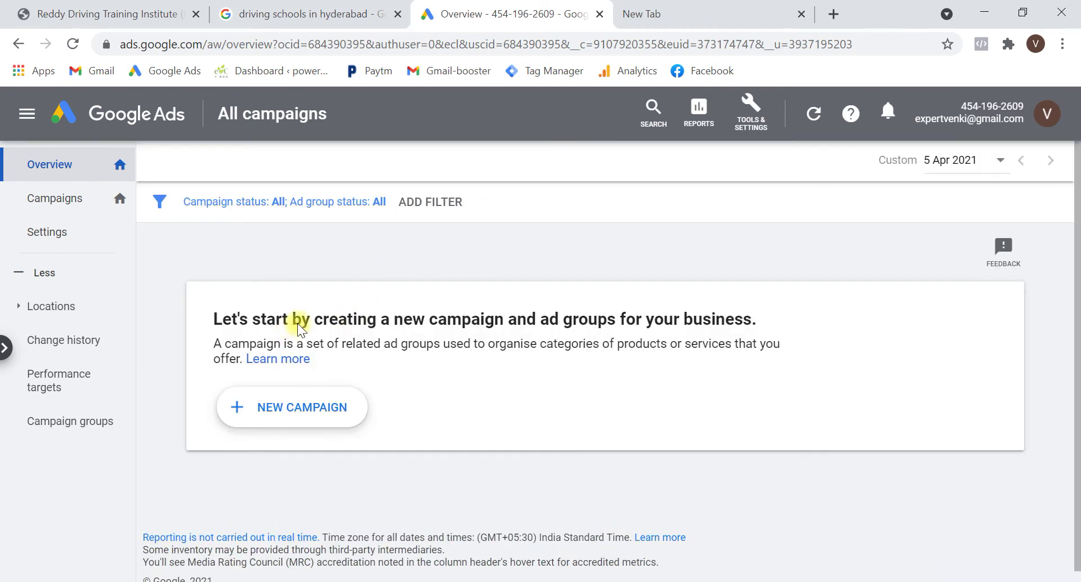
Review competitor ads in the Hyderabad driving school results, then return to the Ads overview
click(223, 12)
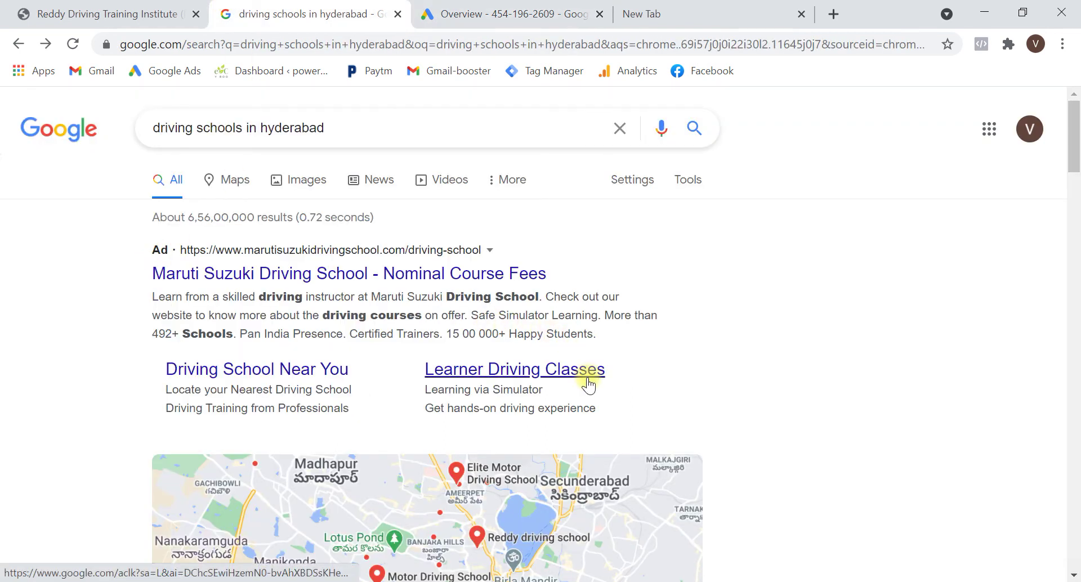
scroll(588, 385, down, 6)
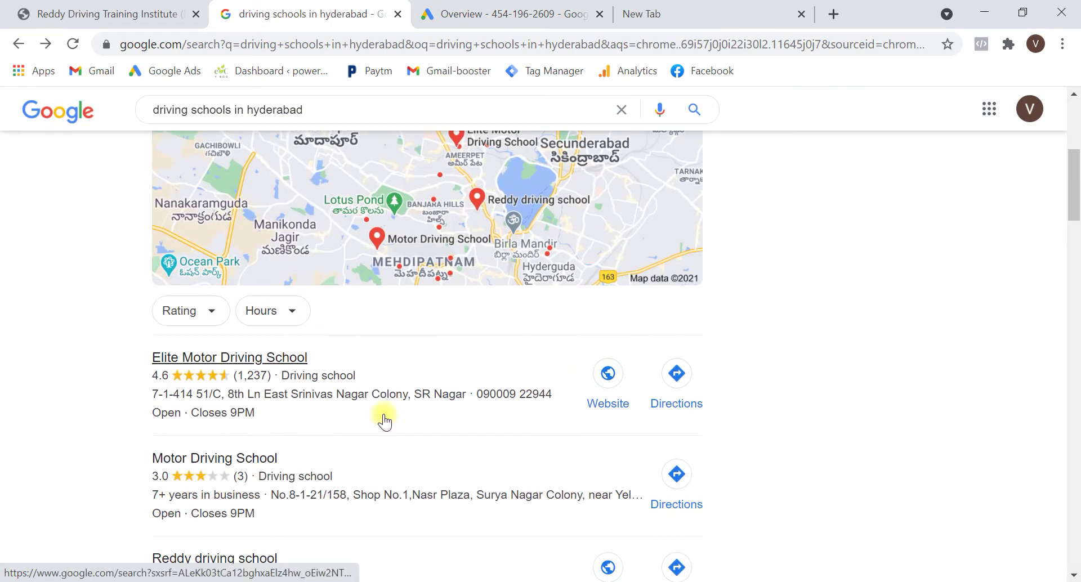
scroll(410, 444, down, 2)
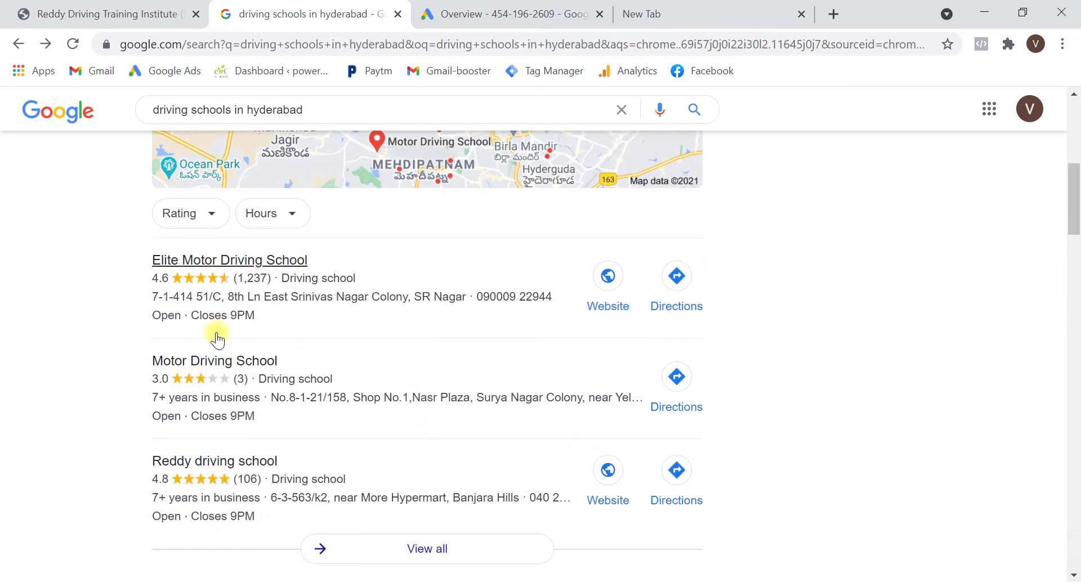
click(471, 6)
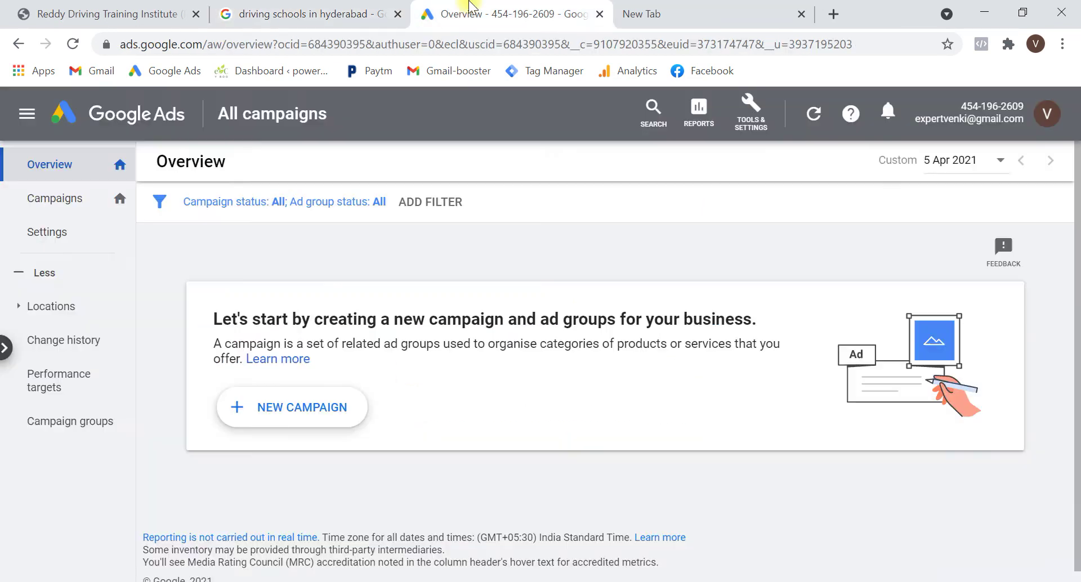
Create a campaign without a goal's guidance, choose the Search type, and continue to settings
click(295, 415)
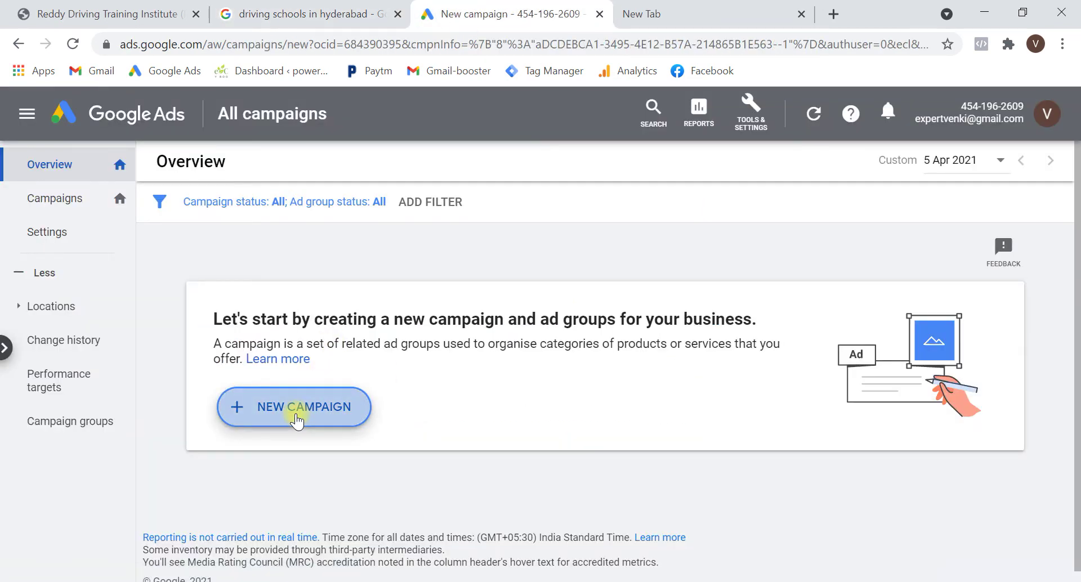
mouse_move(865, 474)
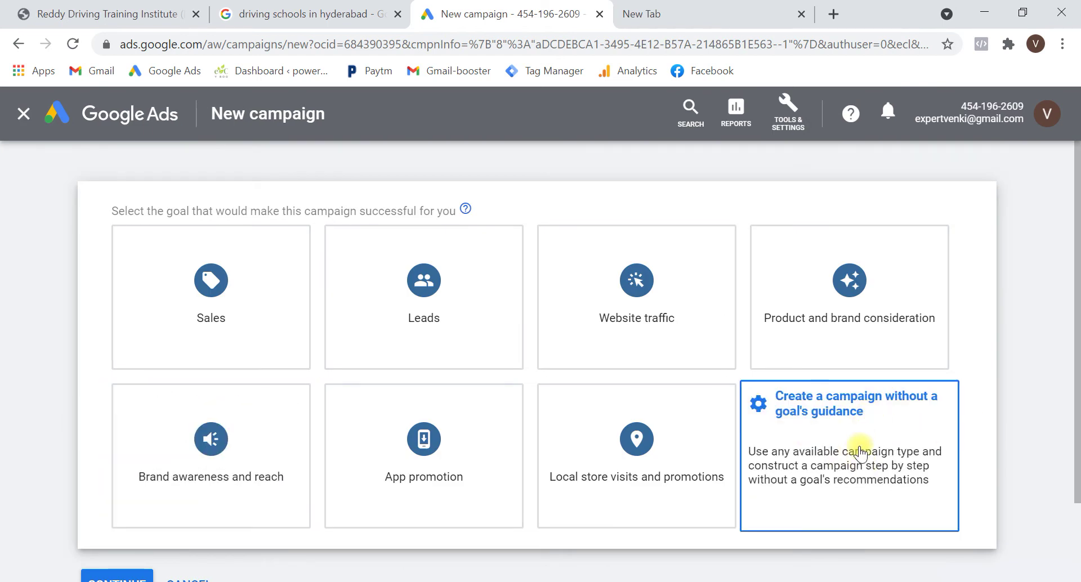
click(860, 452)
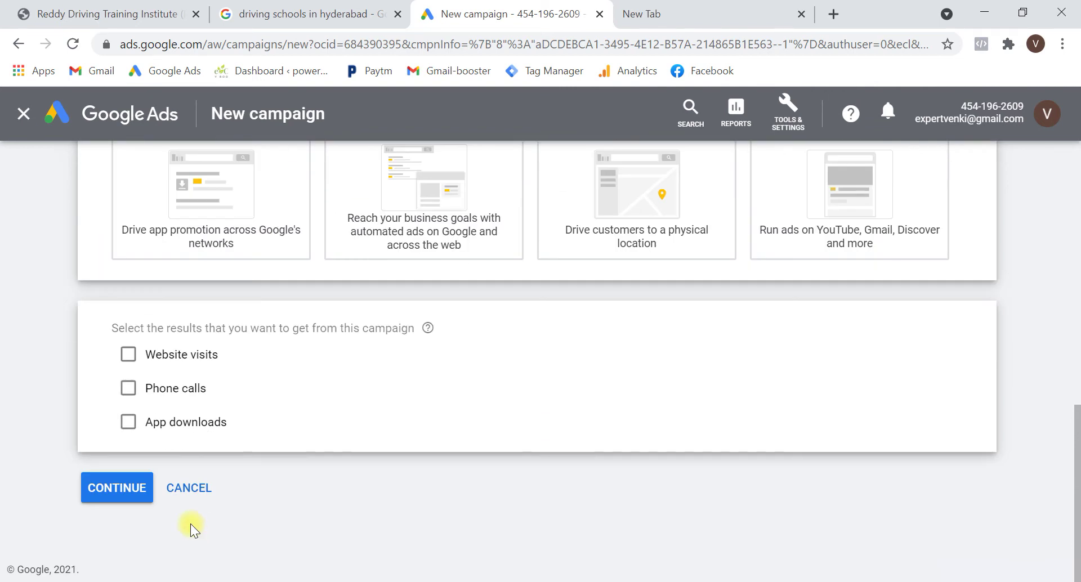
click(118, 487)
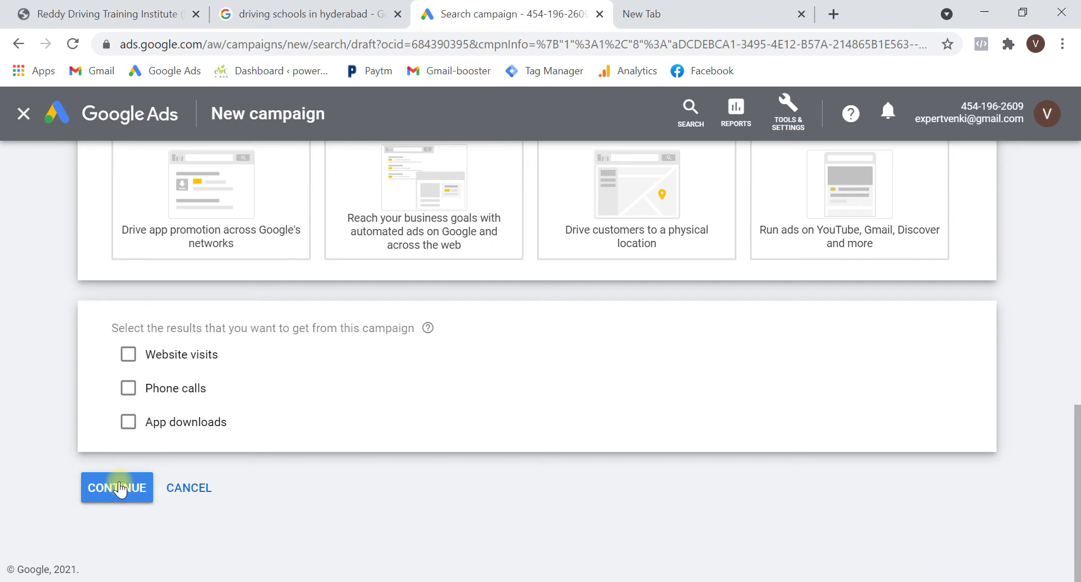
click(125, 485)
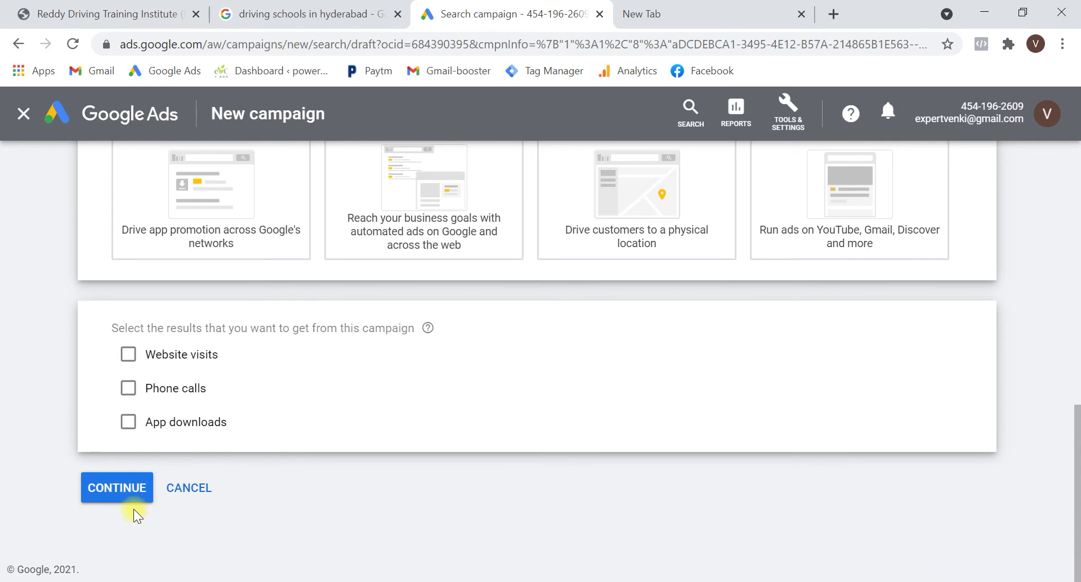
click(110, 487)
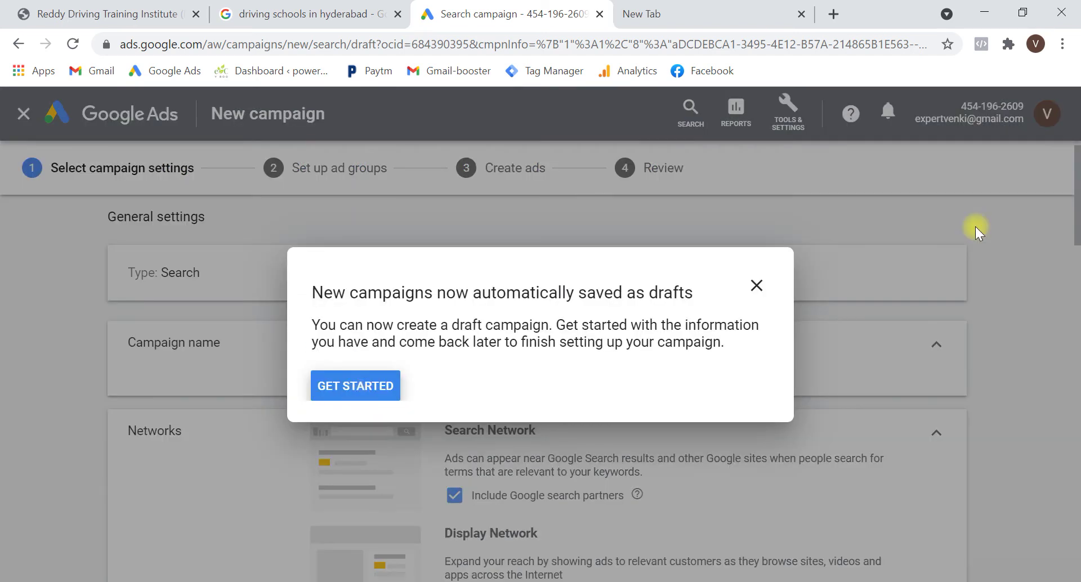
Rename the campaign 'Driving School' and exclude search partners and the Display Network
click(758, 287)
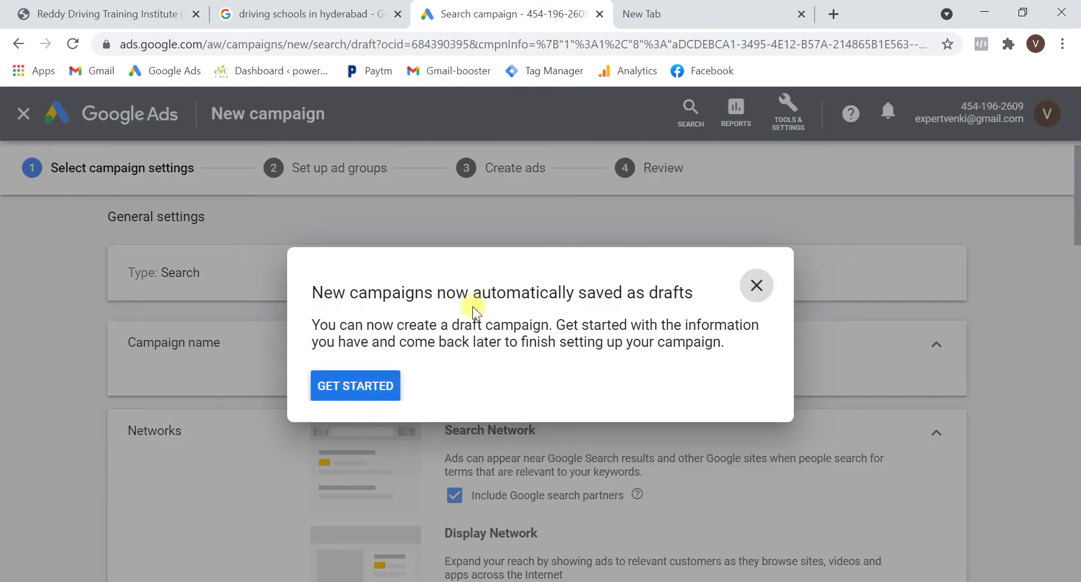
click(631, 371)
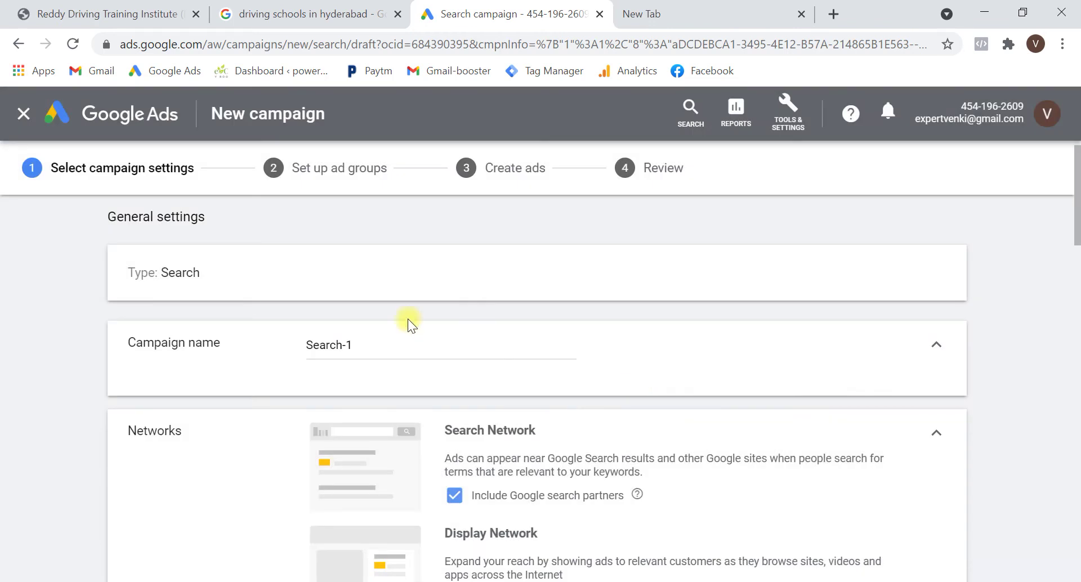
triple_click(399, 337)
text(D)
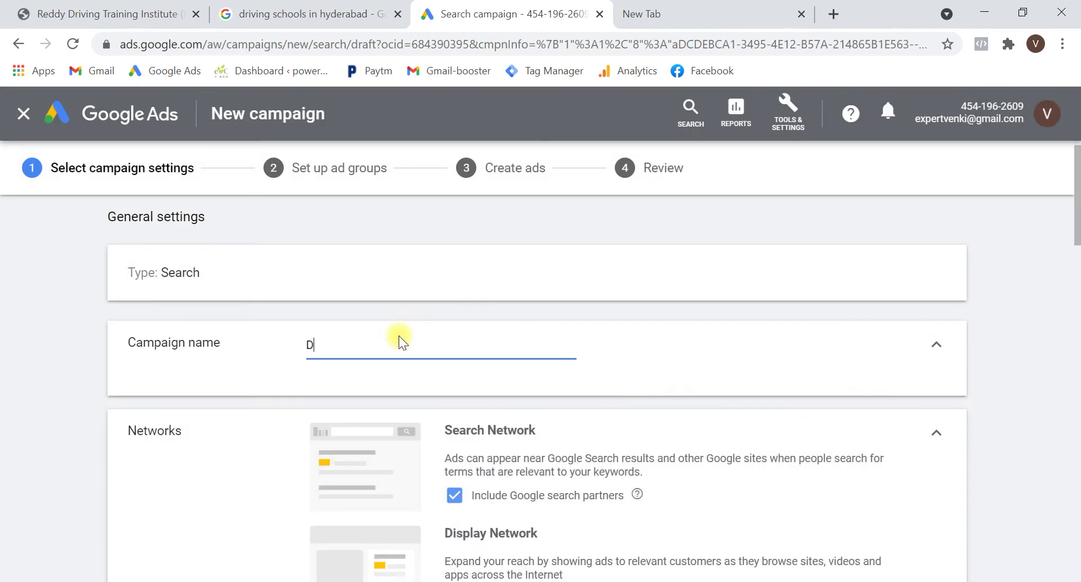
text(riving Sch)
scroll(426, 372, down, 2)
click(451, 390)
click(457, 514)
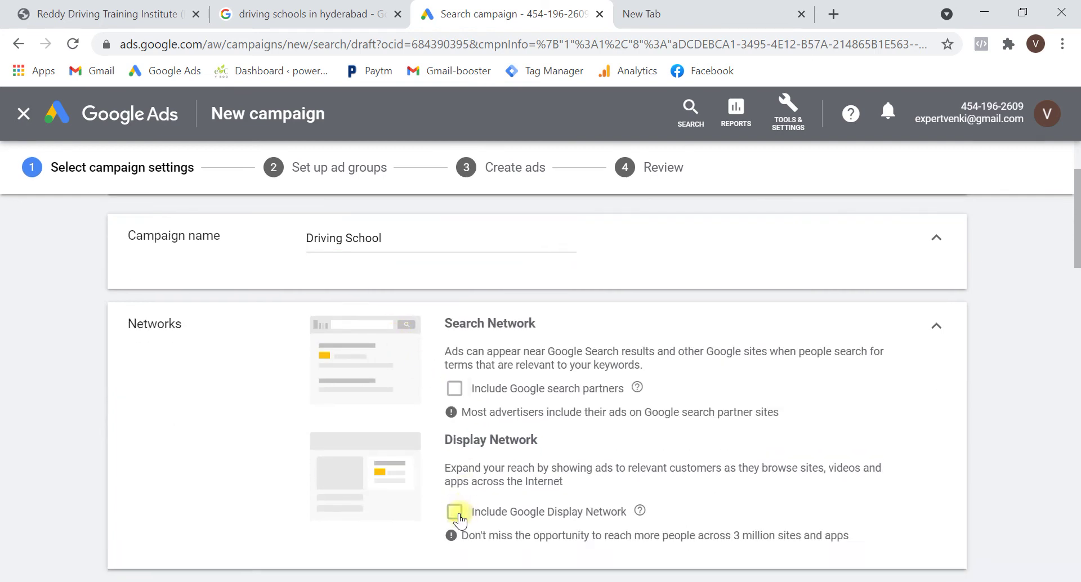
Target the specific locations Hyderabad and Secunderabad, Telangana
scroll(458, 512, down, 6)
click(318, 399)
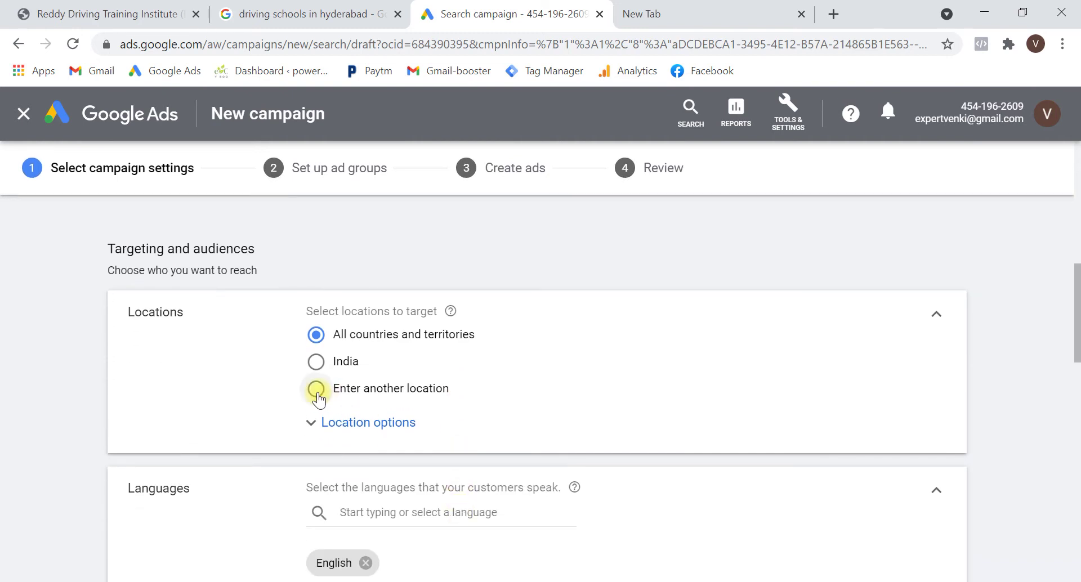
click(436, 430)
text(Hyderabad)
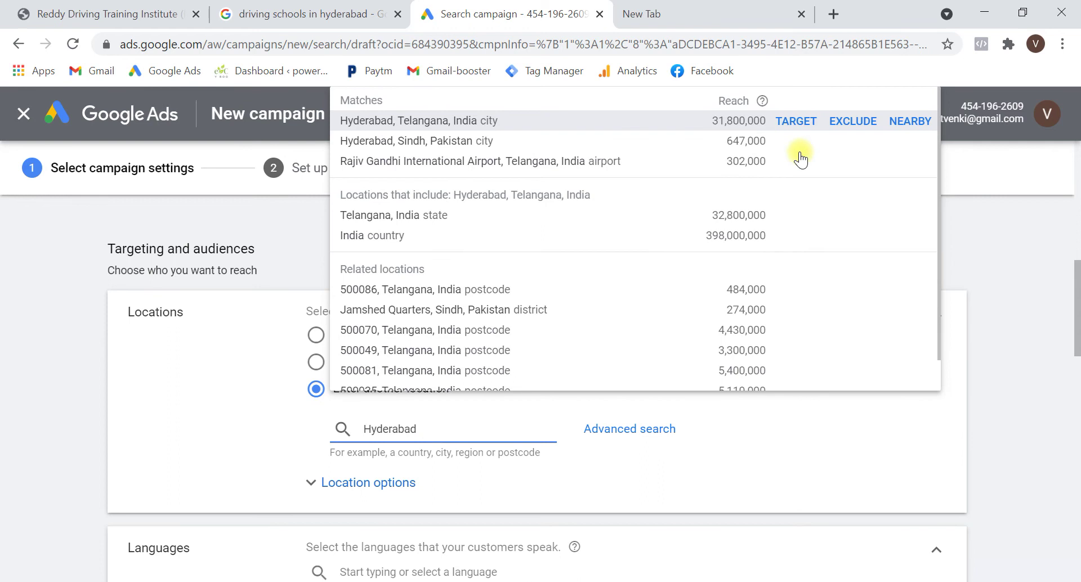
click(795, 125)
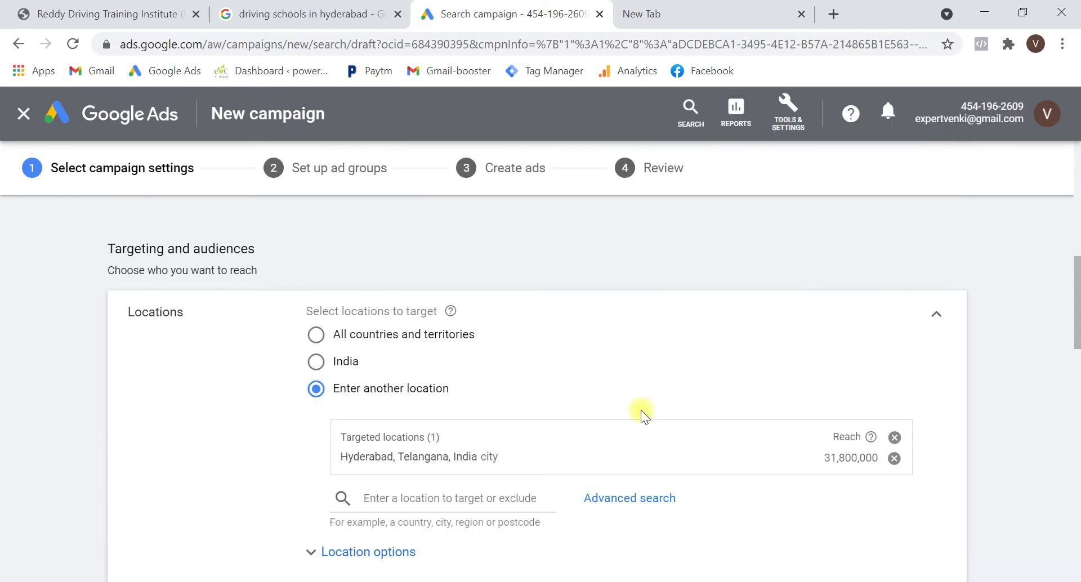
click(506, 493)
text(Secunder)
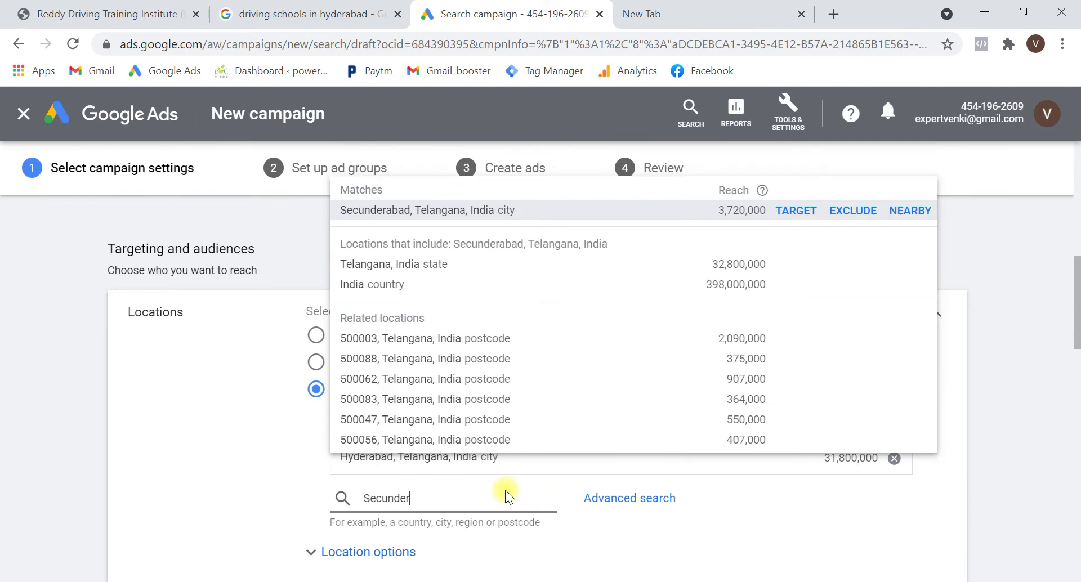
click(793, 213)
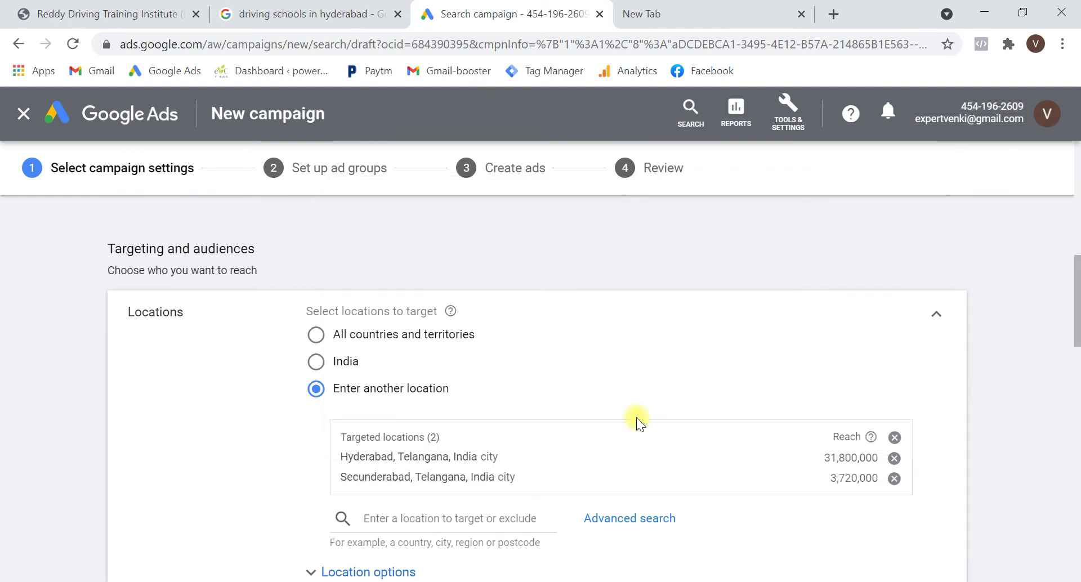
scroll(596, 414, down, 2)
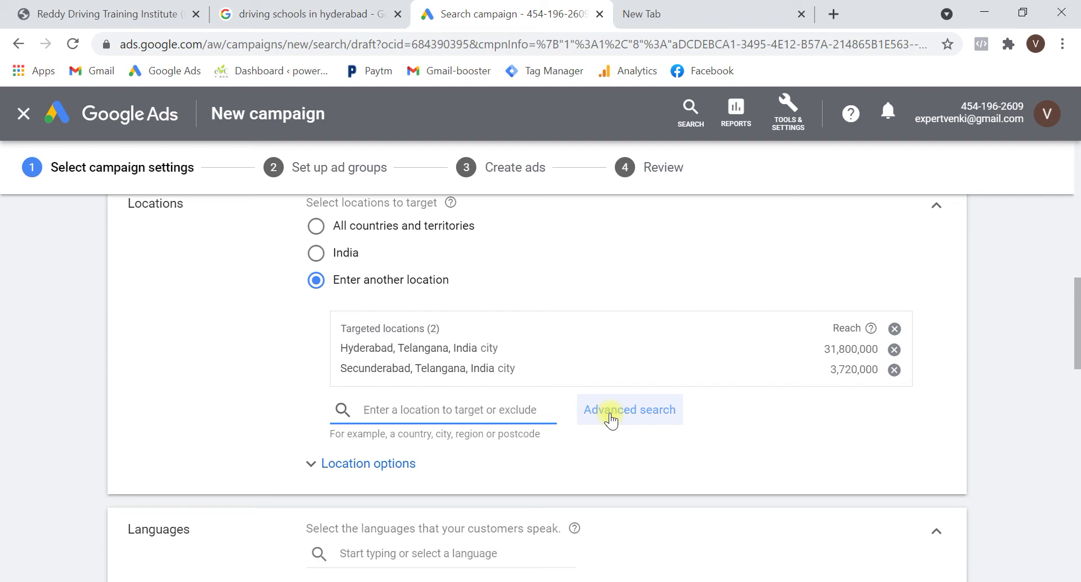
Add a 2 km radius target around Banjara Hills via advanced location search
click(621, 418)
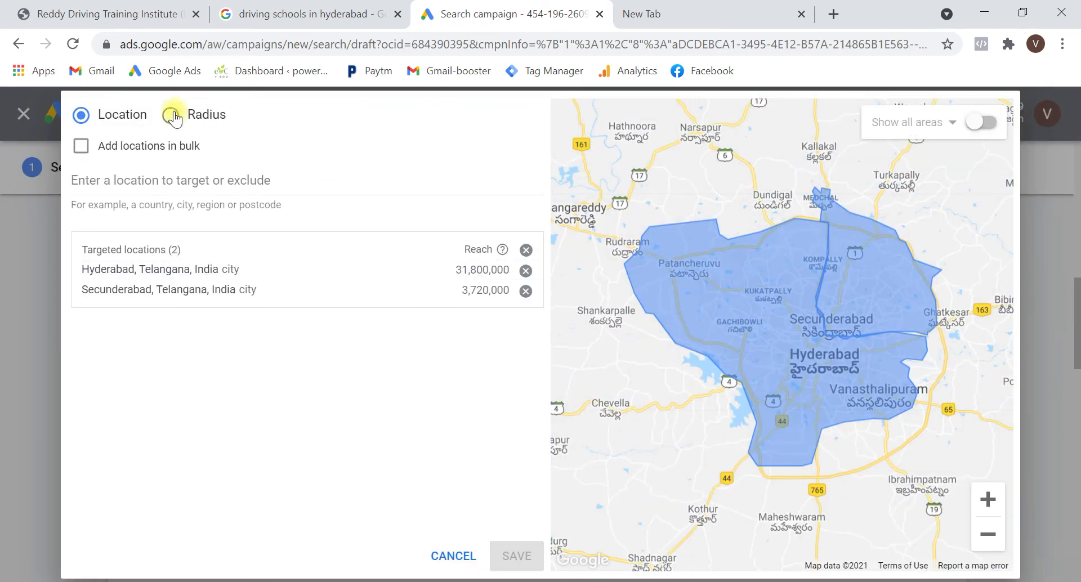
click(172, 116)
click(526, 191)
click(524, 225)
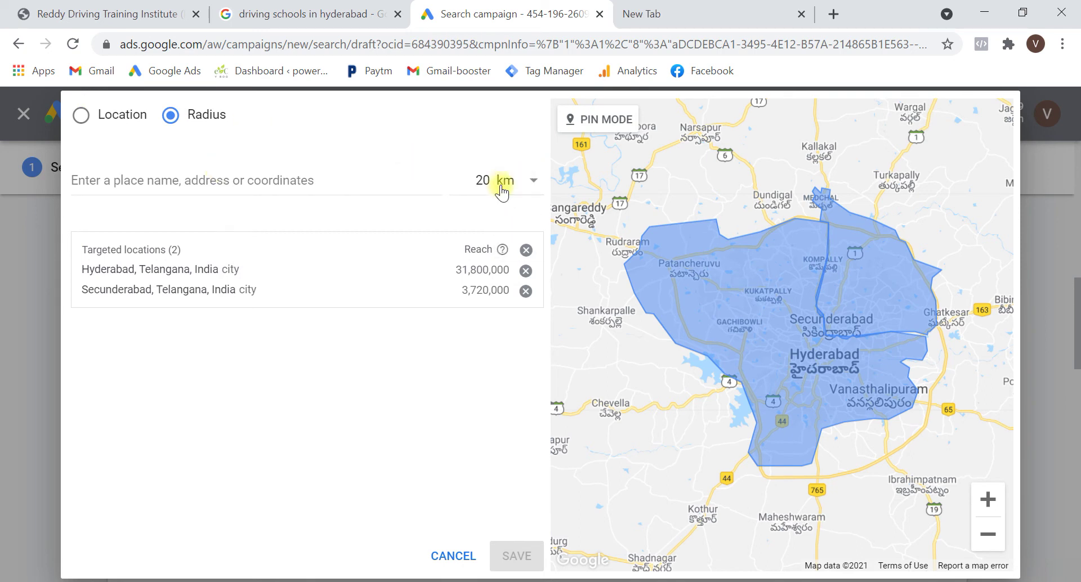
double_click(485, 179)
text(2)
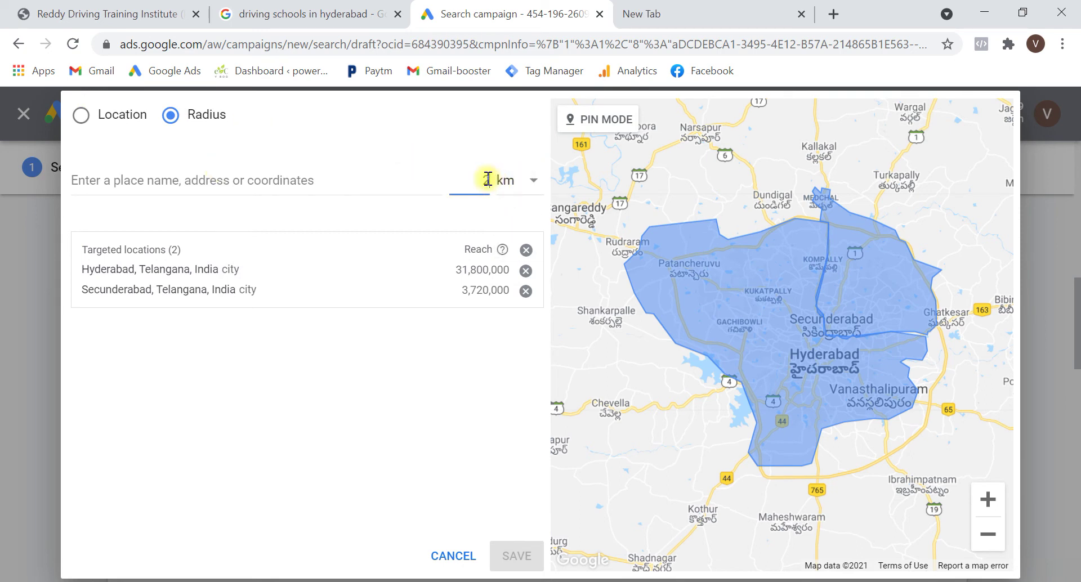
click(253, 178)
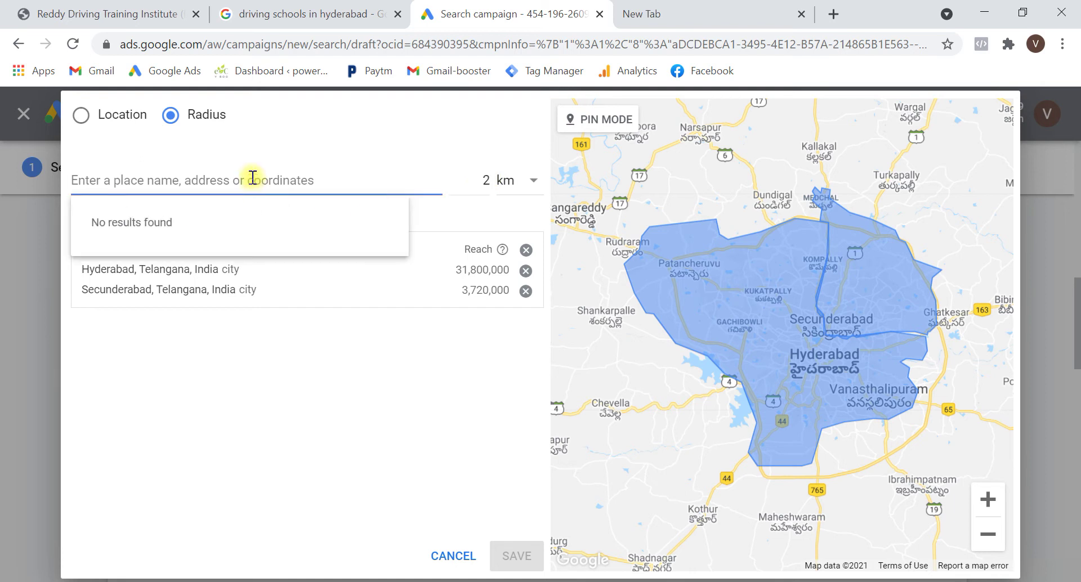
text(Banjara)
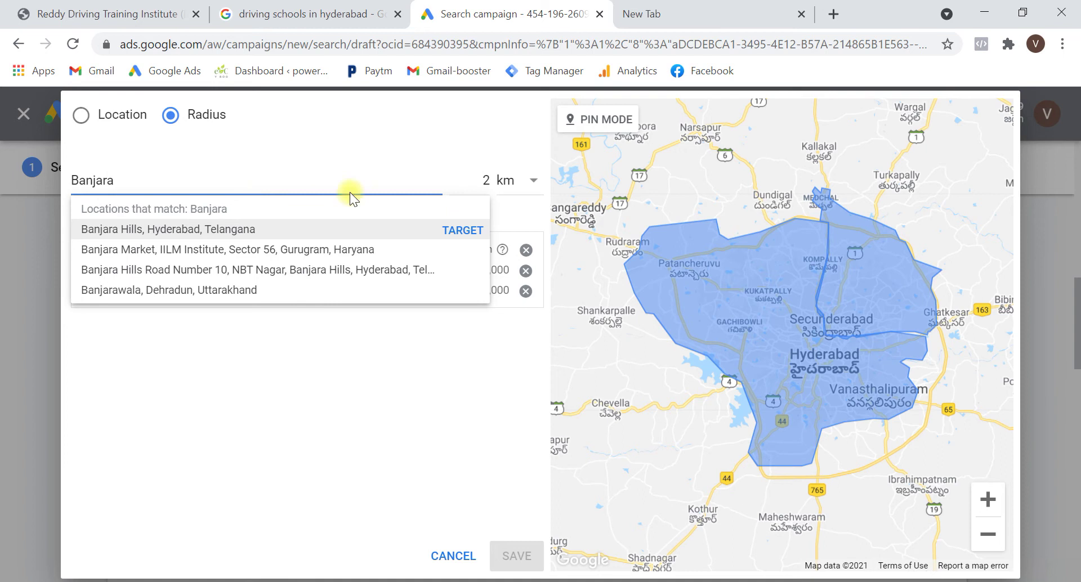
click(455, 230)
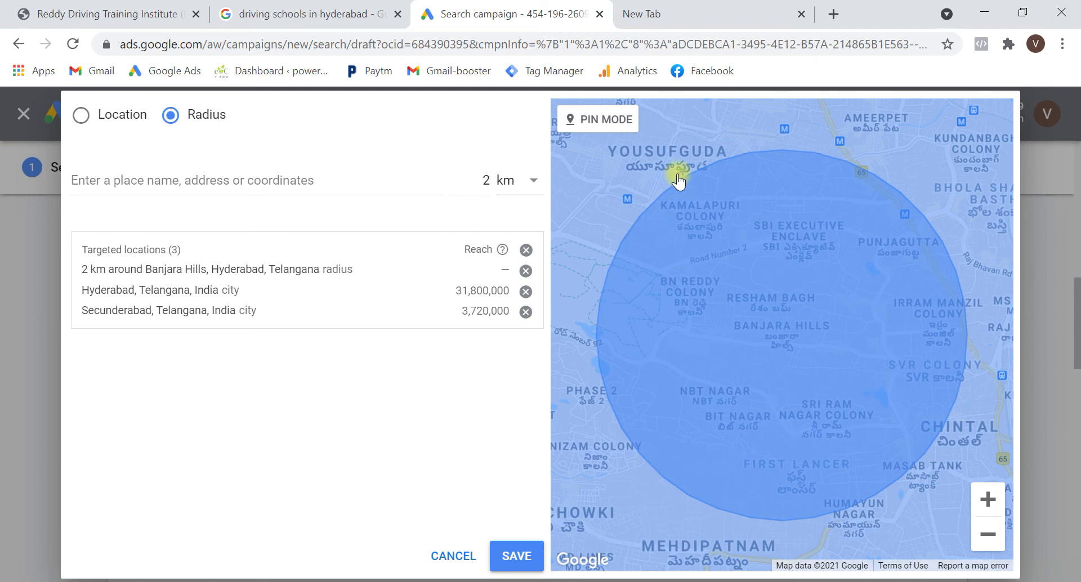
Remove the Hyderabad city target and save the locations, keeping Secunderabad
click(526, 291)
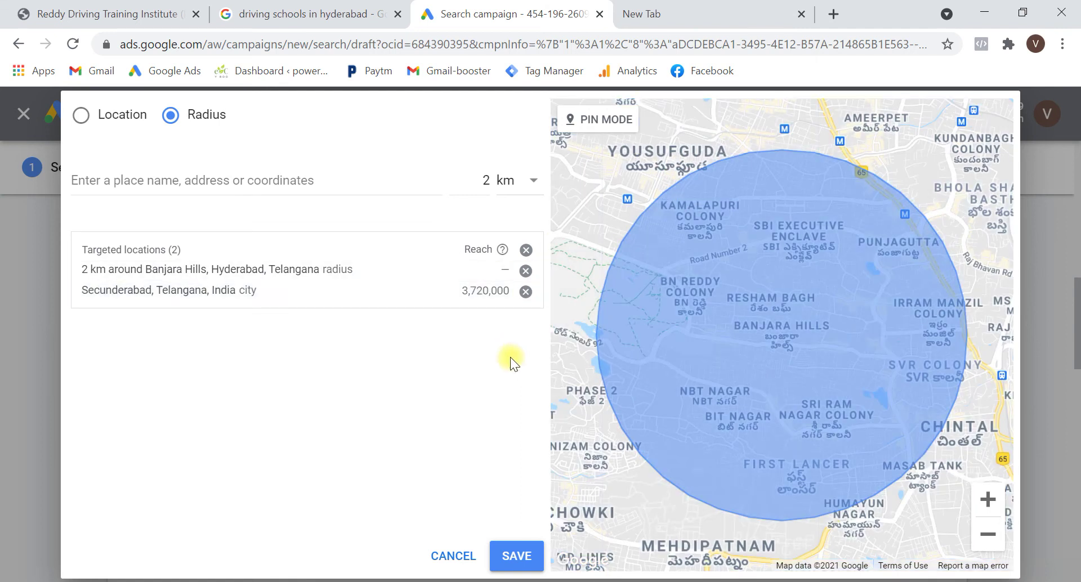
click(994, 537)
click(989, 537)
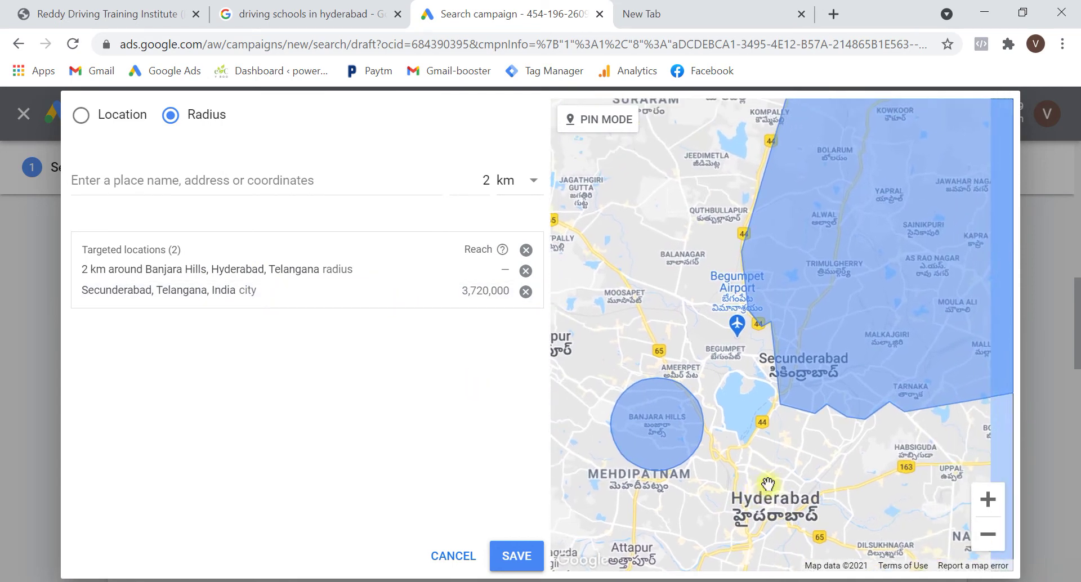
drag(915, 326, 810, 411)
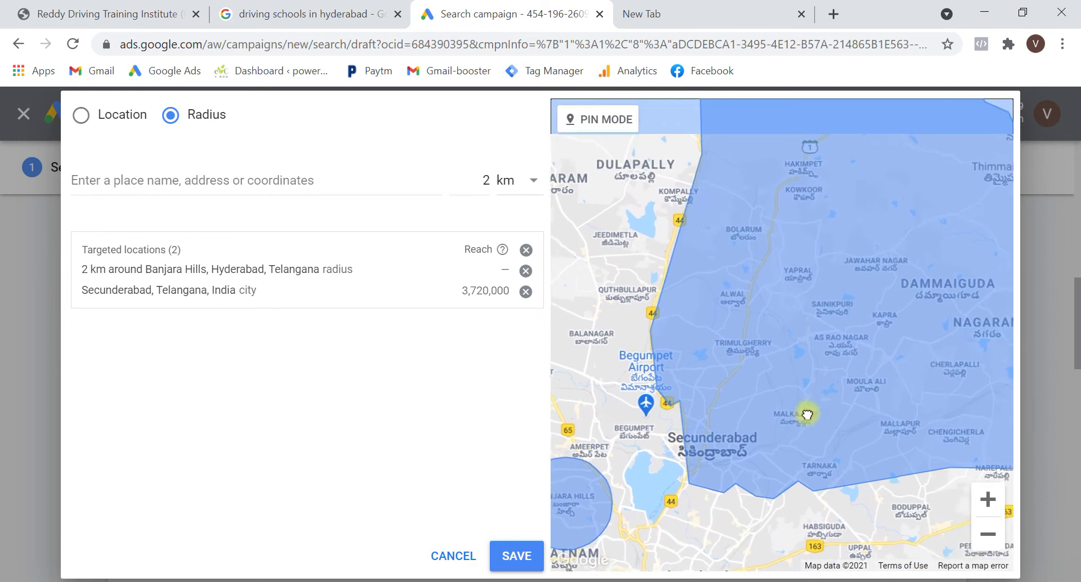
click(989, 537)
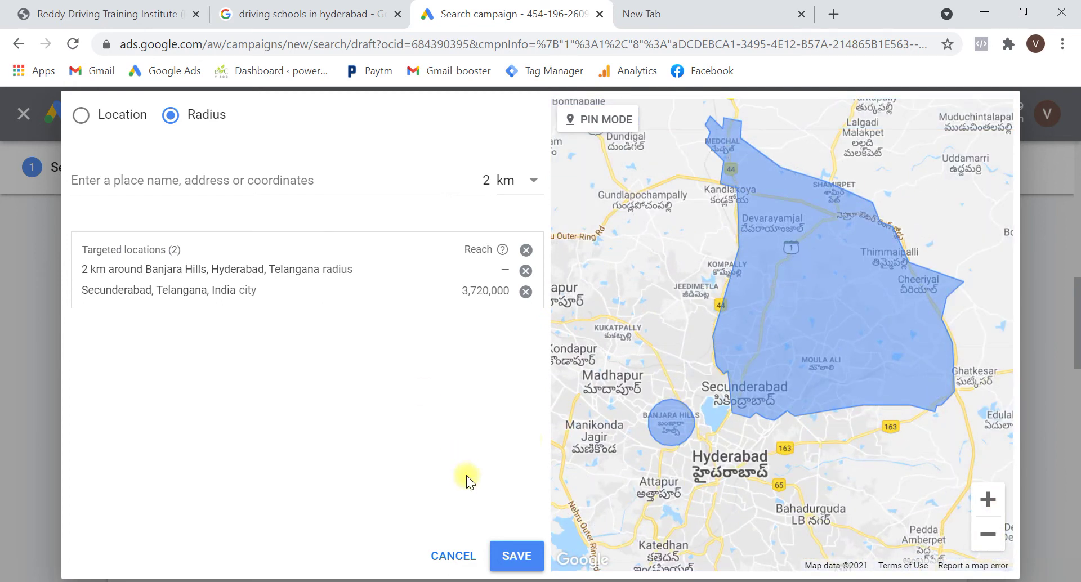
click(516, 558)
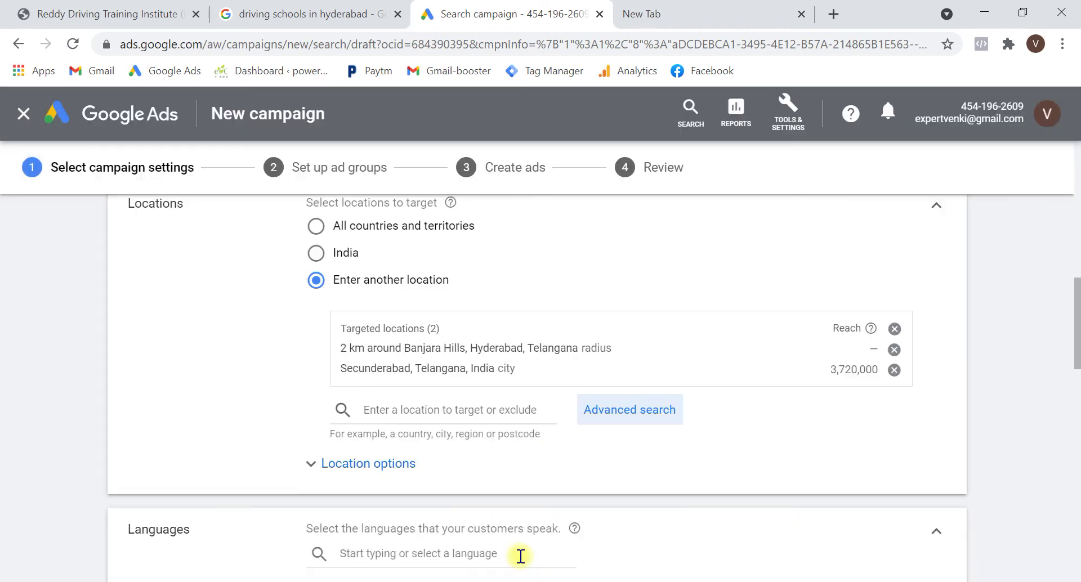
Remove English language targeting and set a ₹1000 daily budget
scroll(555, 439, down, 2)
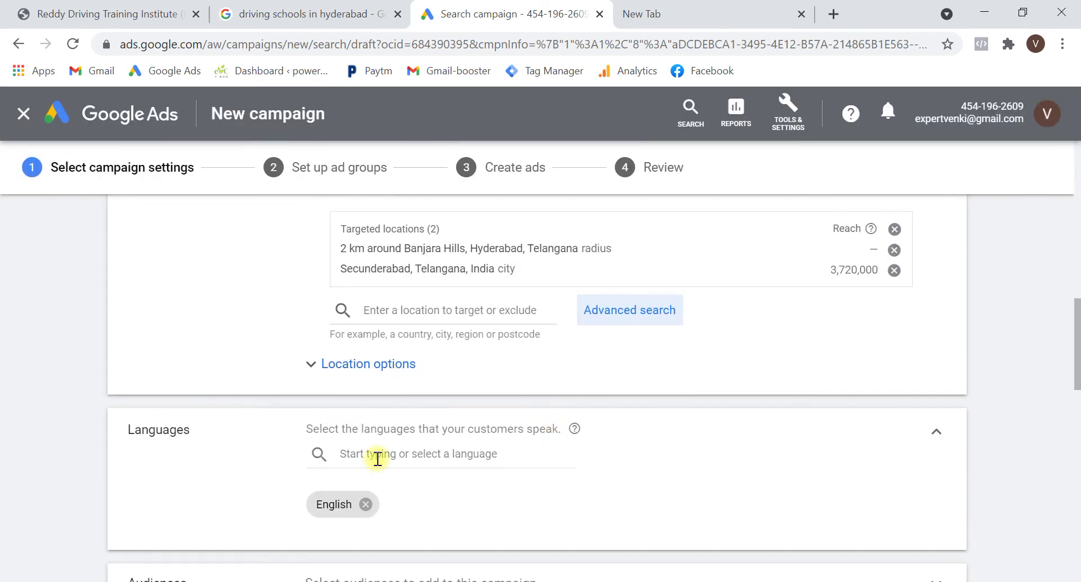
scroll(365, 447, down, 2)
click(366, 404)
scroll(362, 404, down, 5)
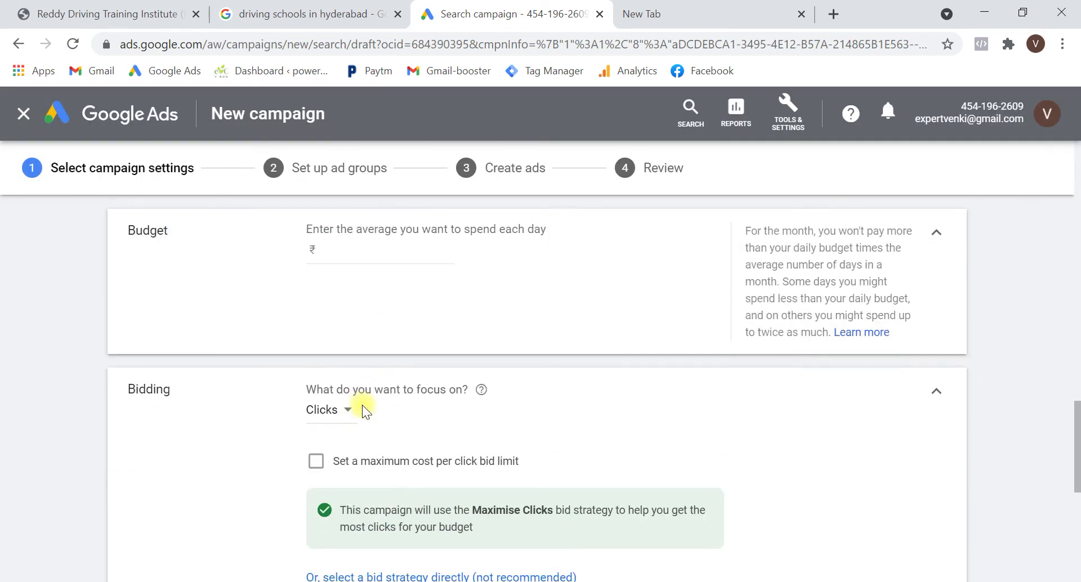
click(353, 248)
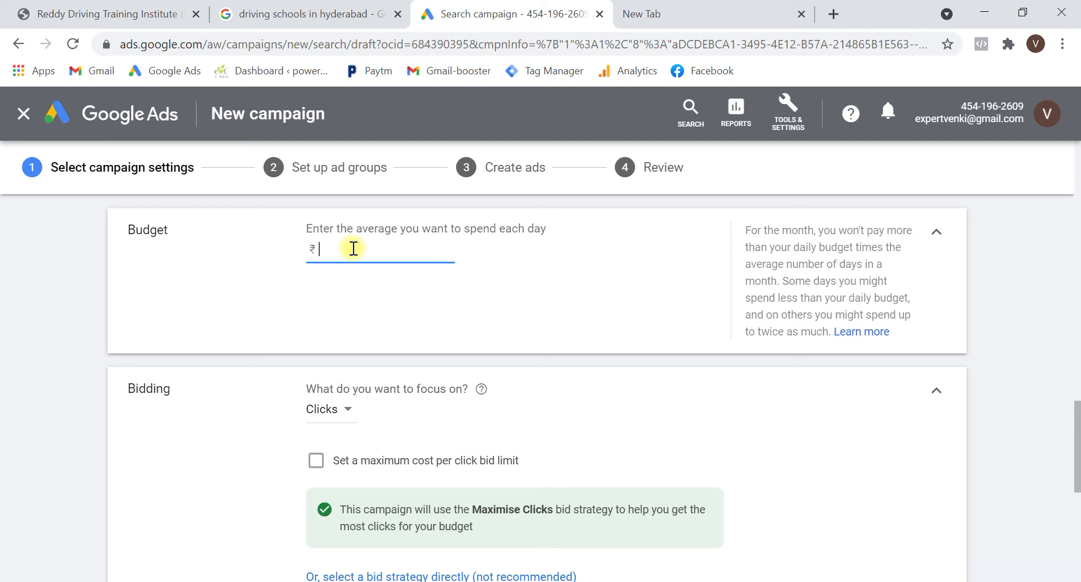
text(000)
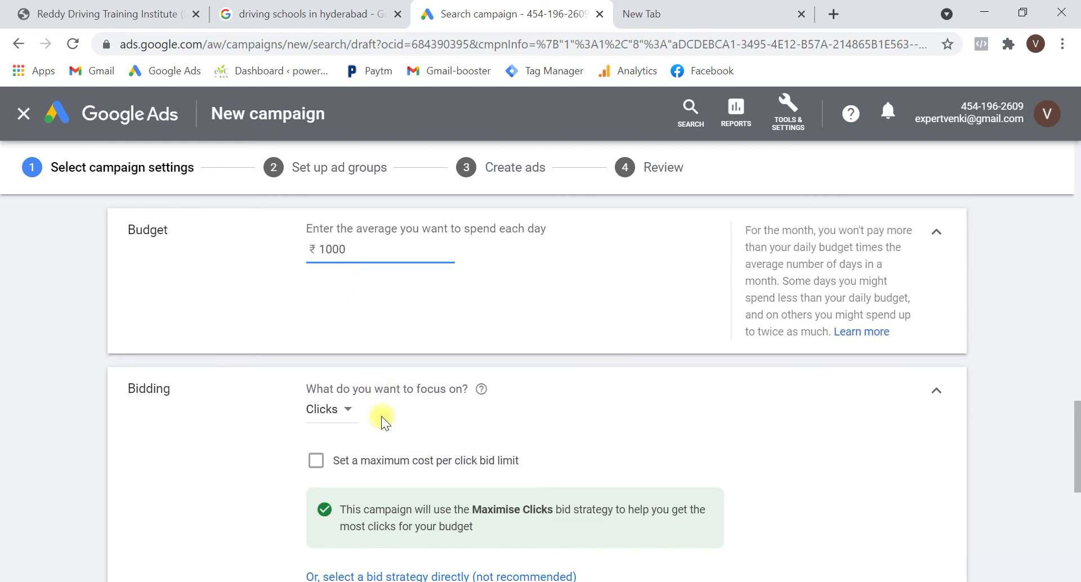
Choose Maximise clicks bidding with a ₹10.00 maximum CPC limit and save the settings
scroll(381, 417, down, 1)
scroll(380, 416, down, 1)
click(378, 474)
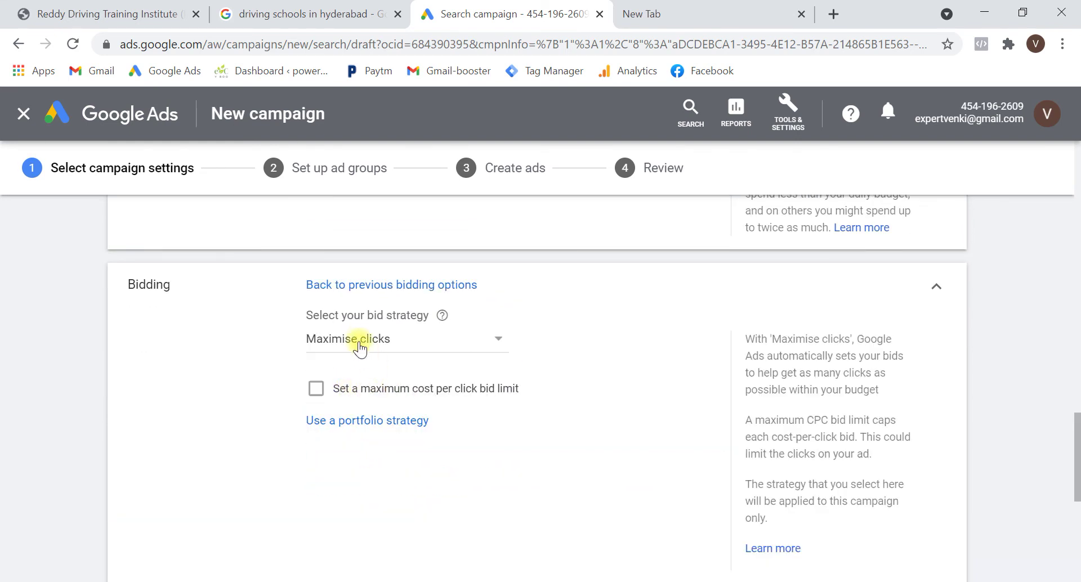
click(383, 394)
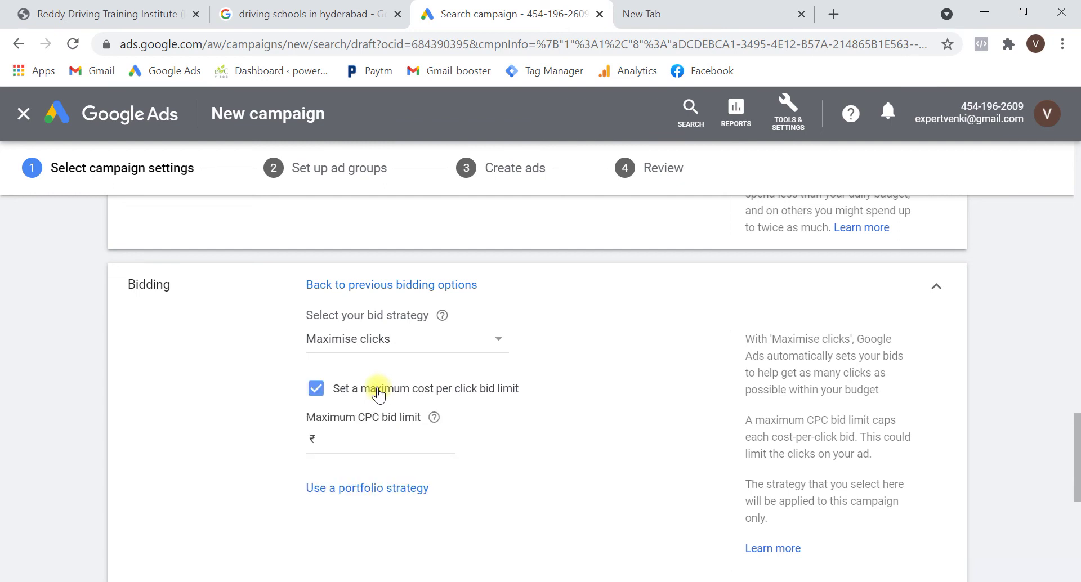
click(380, 439)
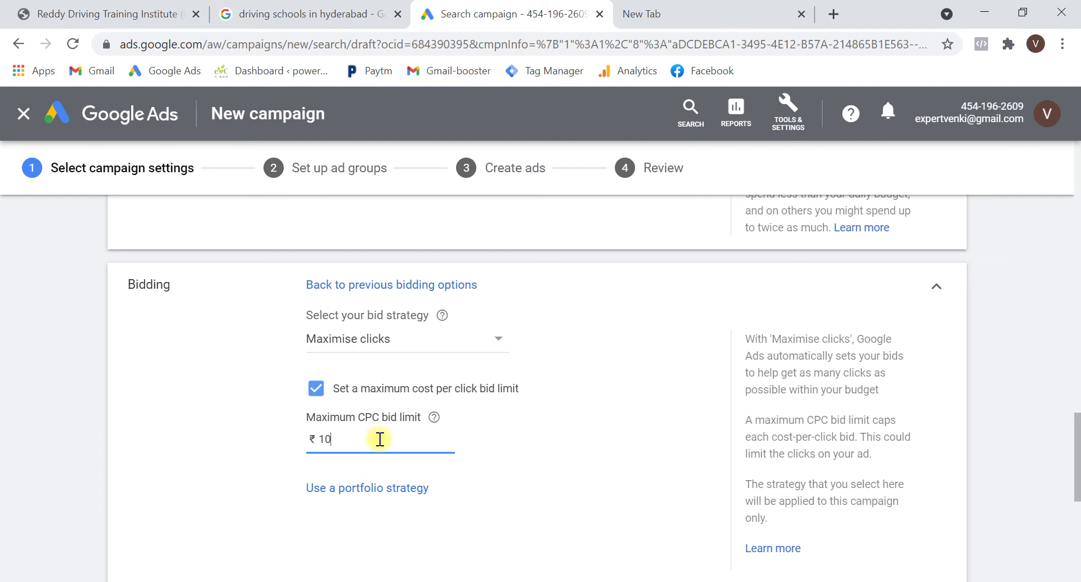
text(10)
drag(524, 512, 514, 486)
scroll(522, 500, down, 4)
click(458, 402)
scroll(458, 403, down, 3)
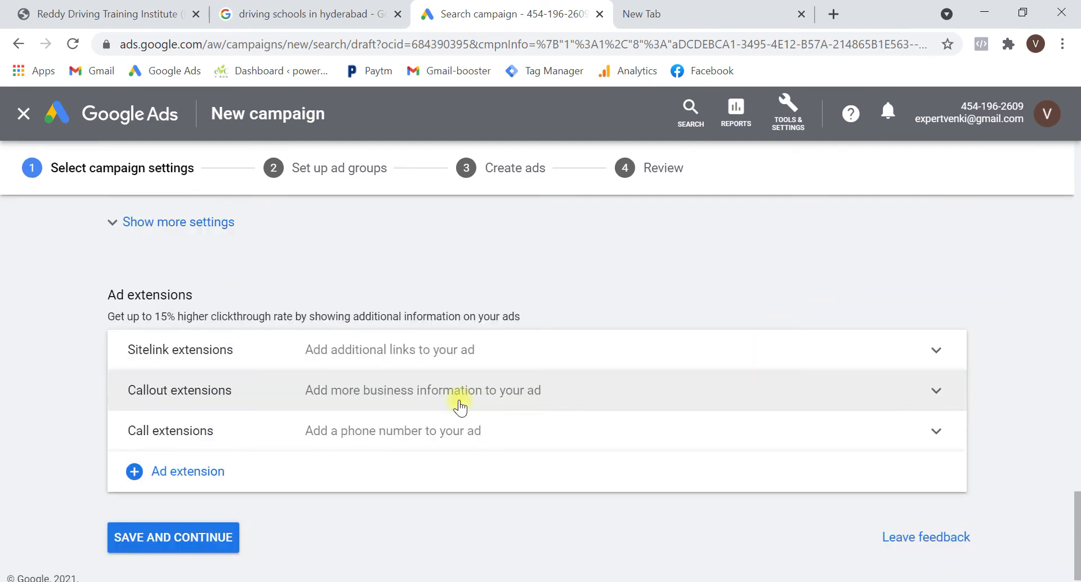
scroll(528, 337, up, 10)
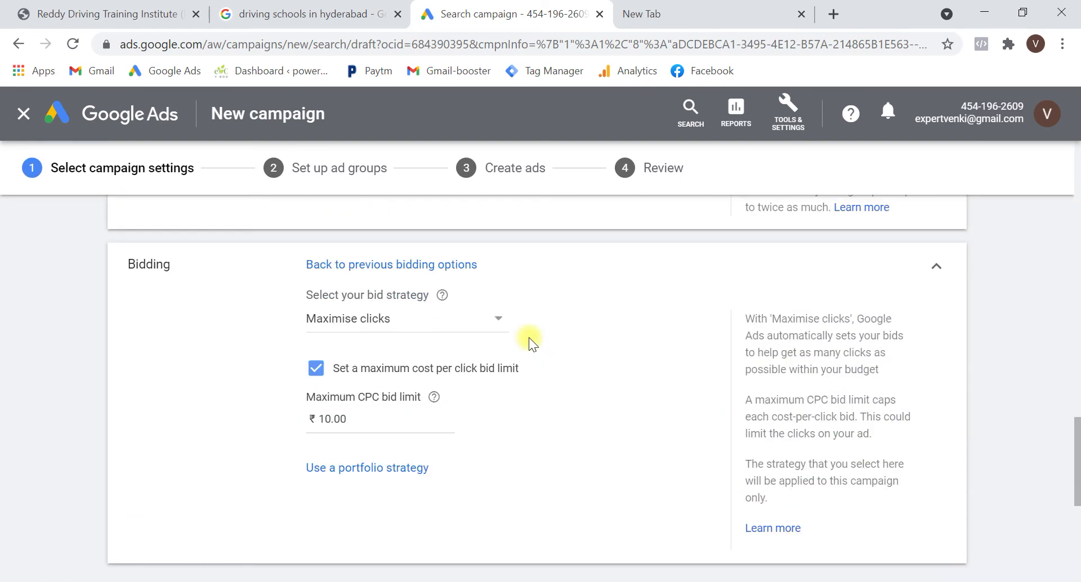
scroll(340, 431, down, 1)
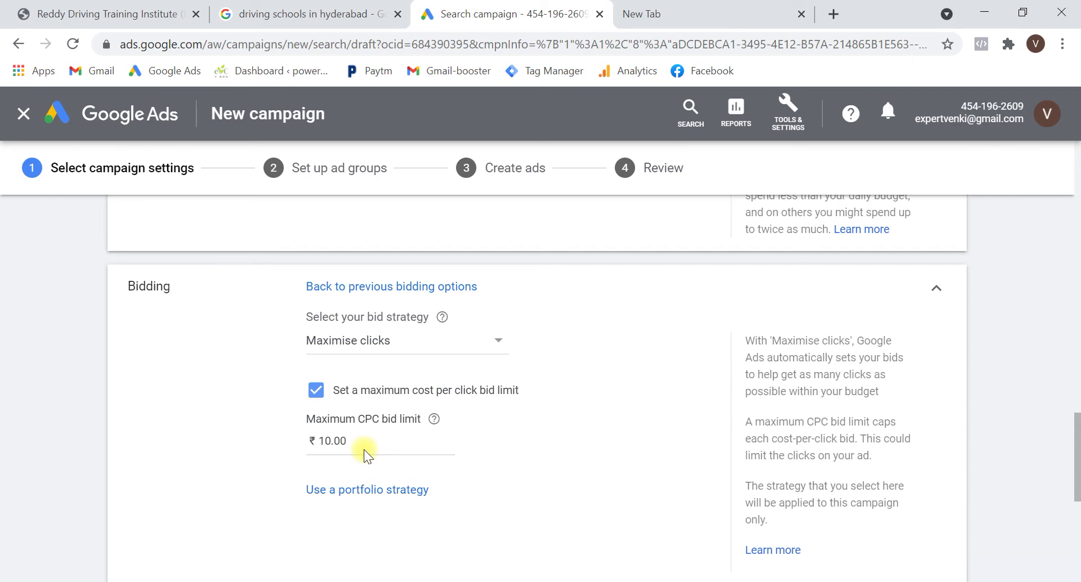
scroll(363, 450, down, 1)
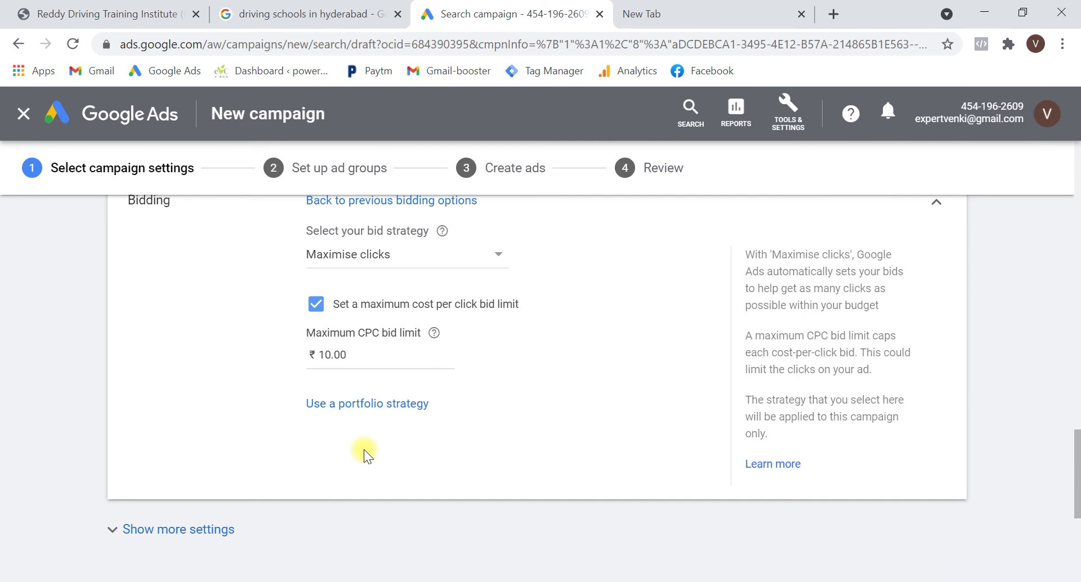
scroll(363, 449, down, 4)
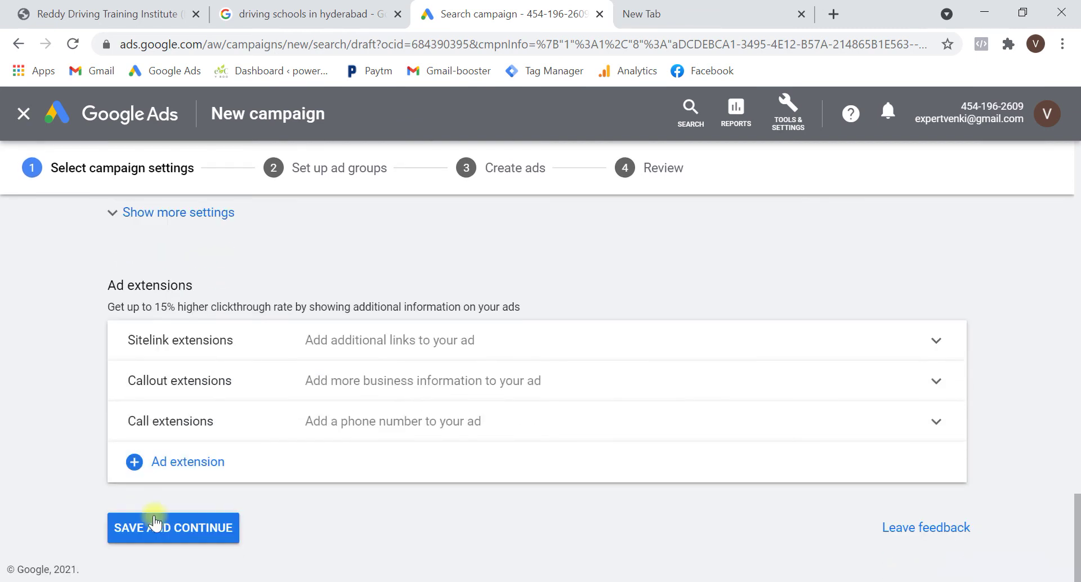
click(156, 528)
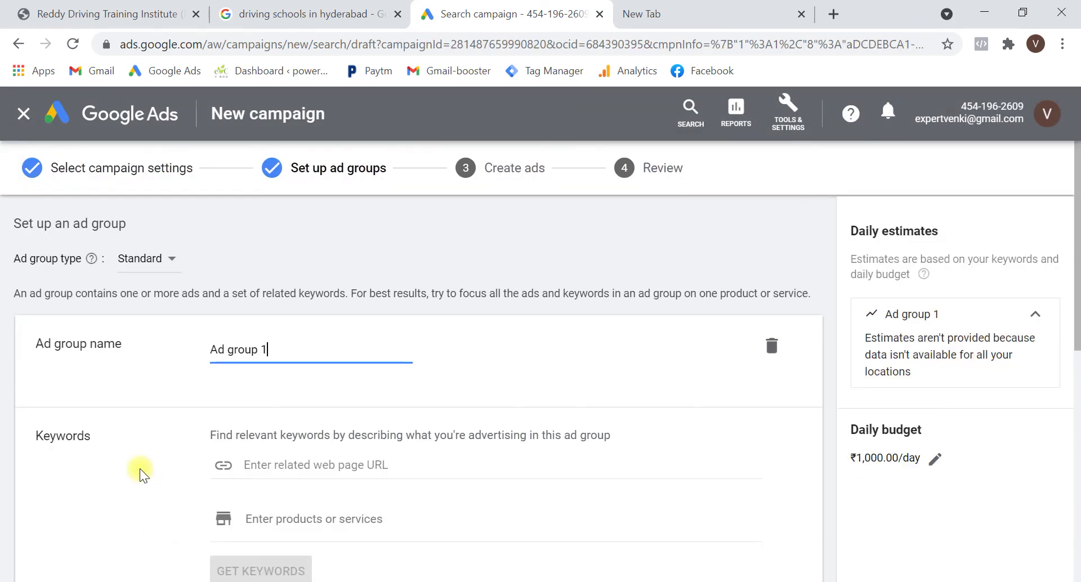
Rename the ad group from 'Ad group 1' to 'Driving school'
key(ctrl+a)
text(Dr)
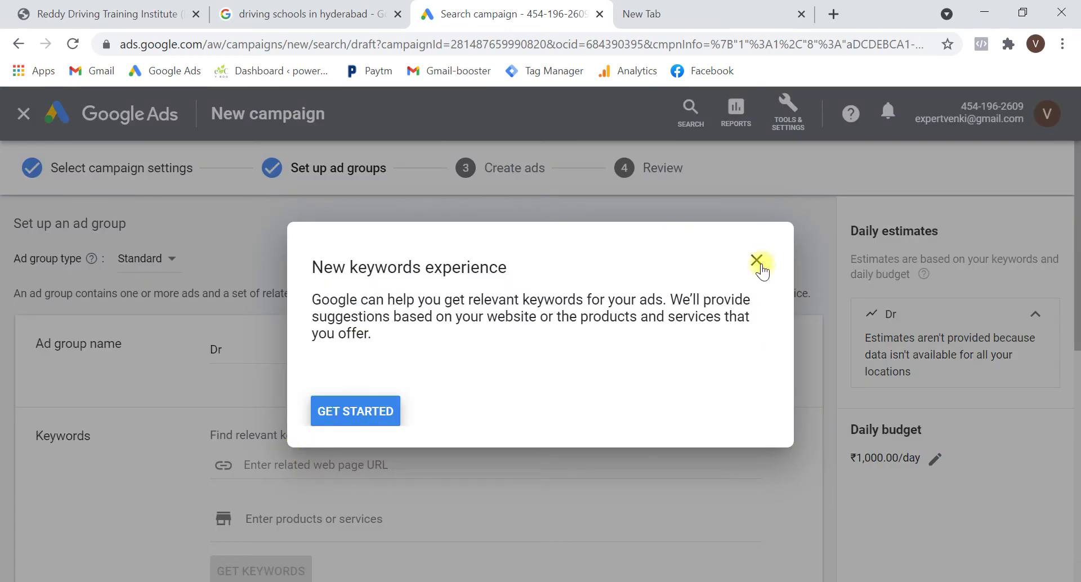
click(757, 262)
click(633, 367)
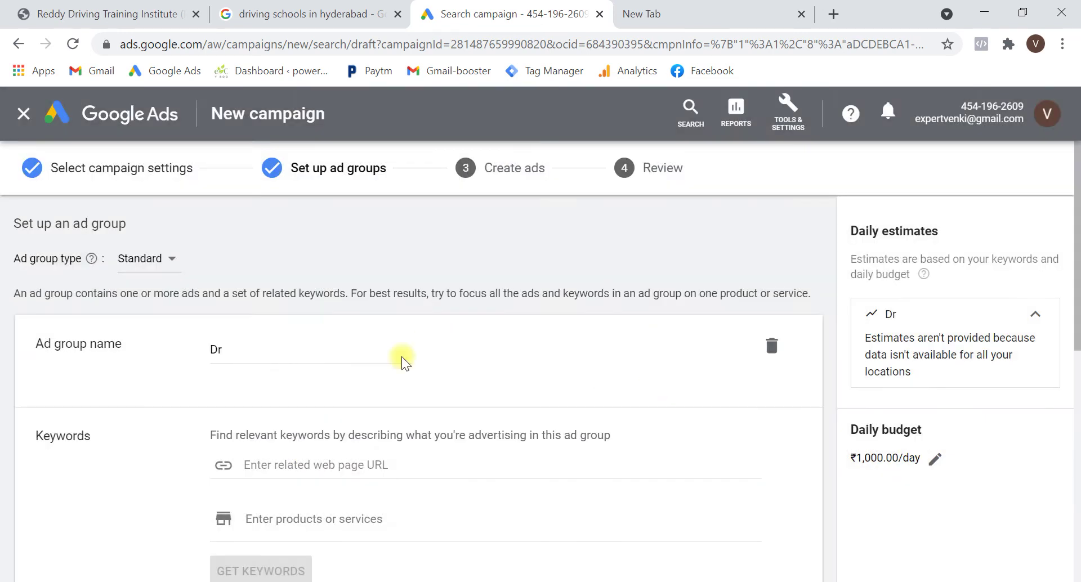
click(315, 346)
text(ivin)
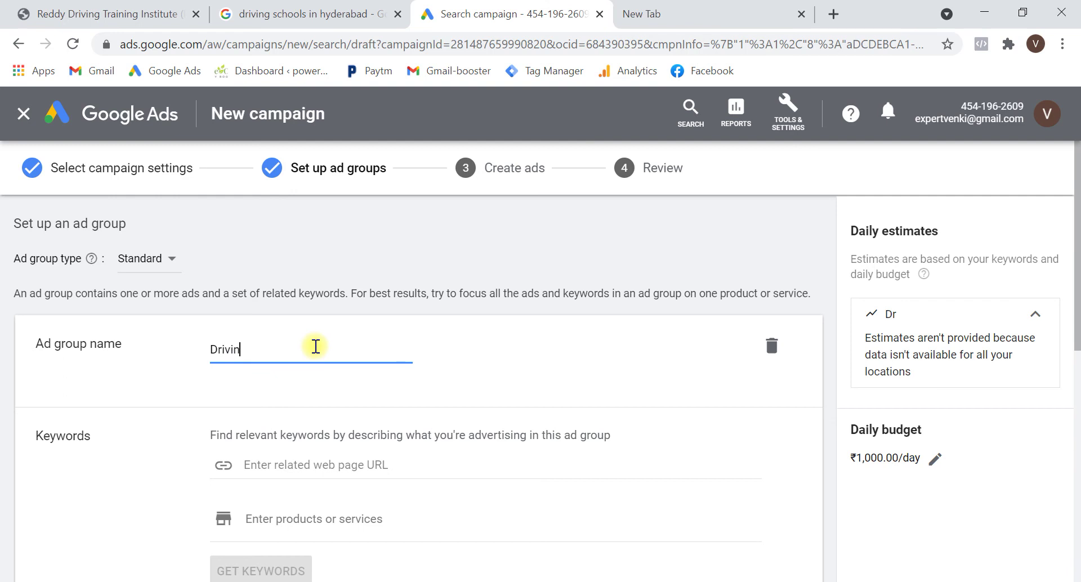
text(g school)
Enter keywords: Car Driving School hyderabad, driving school in kukatpally, Best Car Training in Hyderabad
scroll(314, 345, down, 3)
scroll(342, 478, down, 3)
click(329, 440)
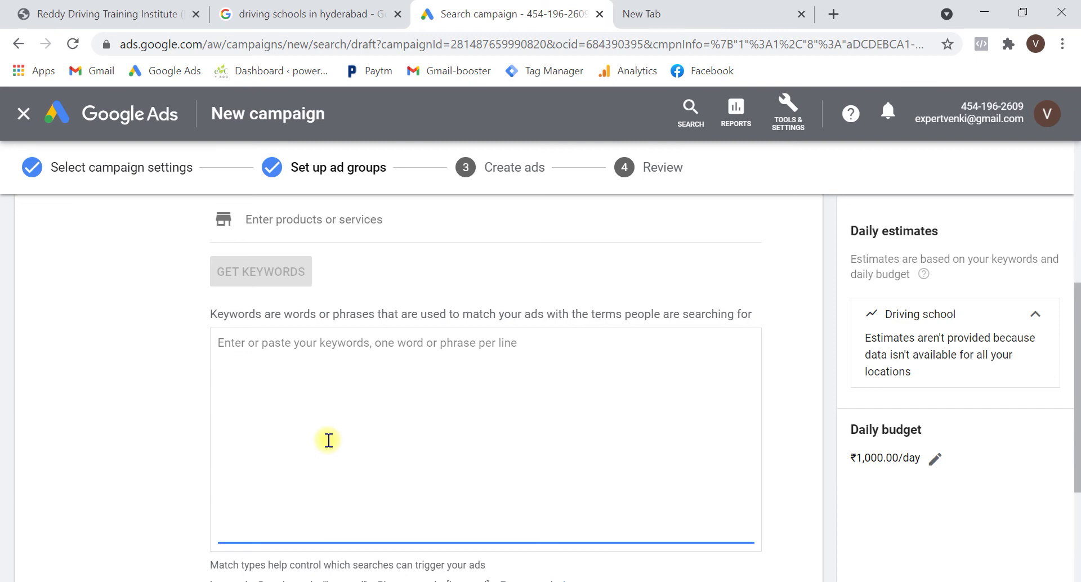
text(Car Driving Scj)
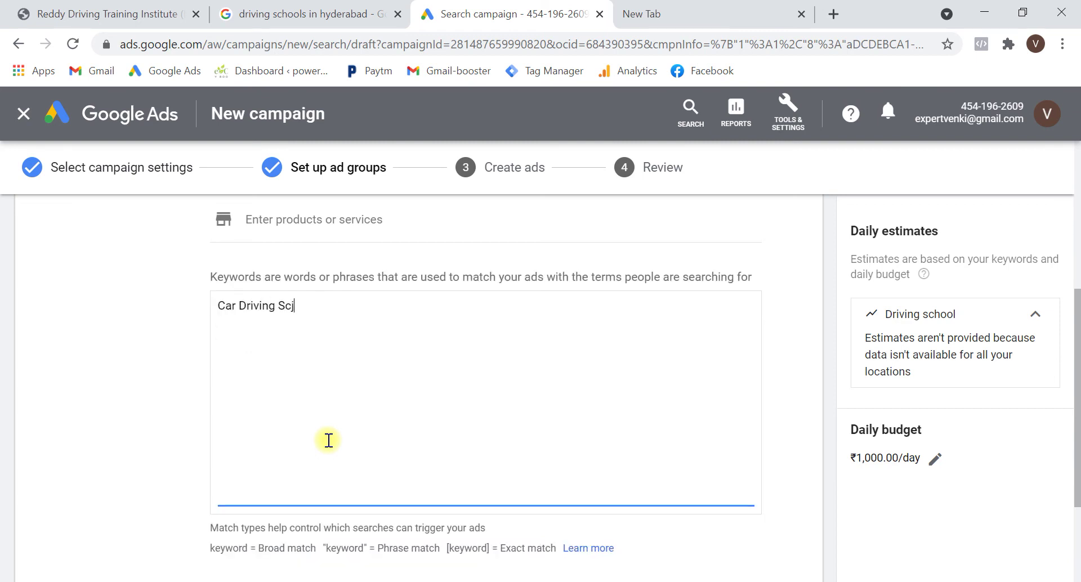
text(ool hyderabad)
key(Return)
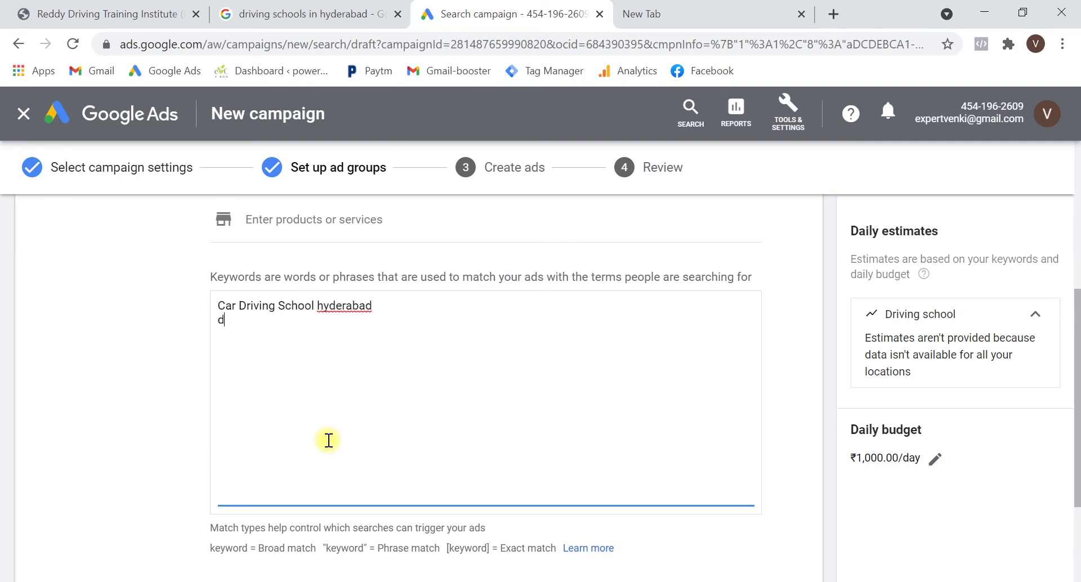
text(driving school in kukatpall)
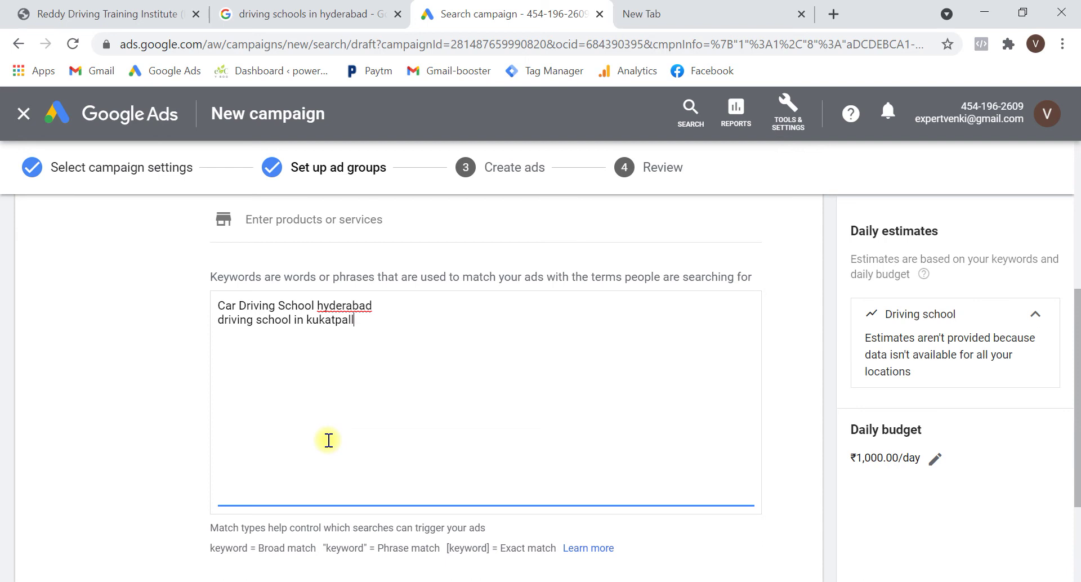
text(y)
key(Return)
text(Best Car Training in Hyderabad)
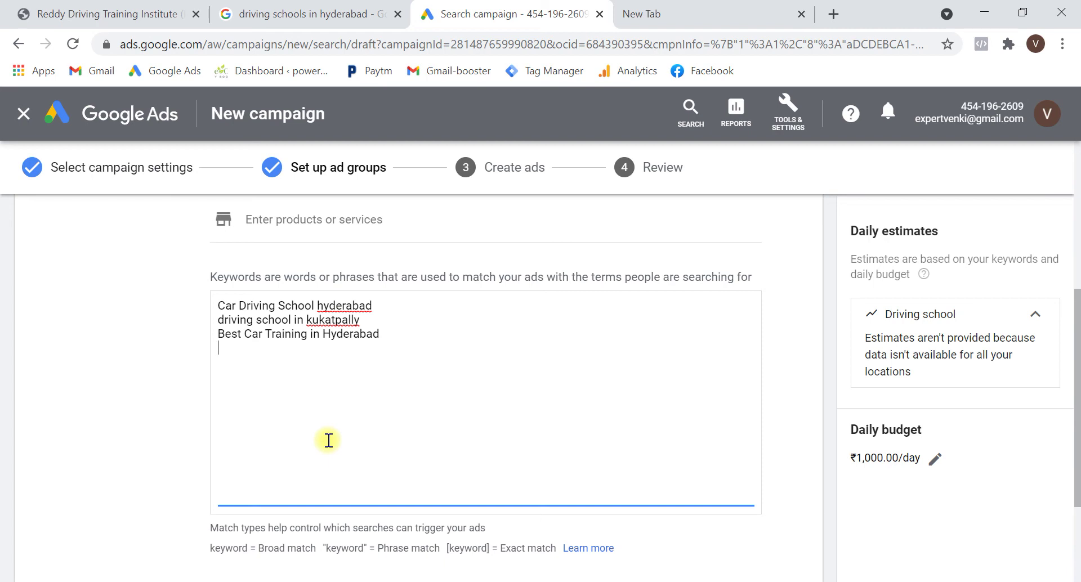
scroll(329, 440, down, 1)
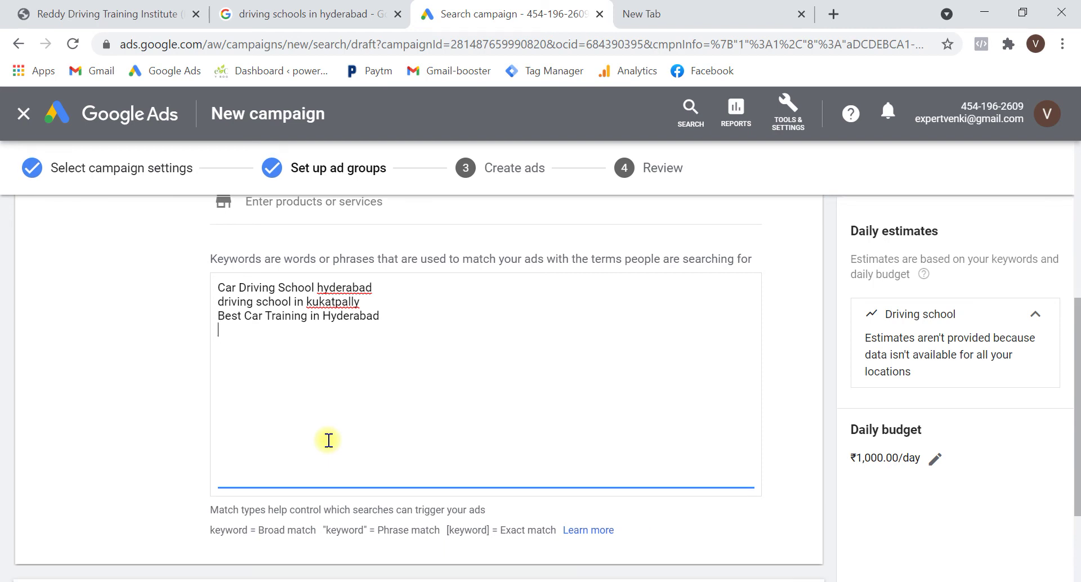
key(Return)
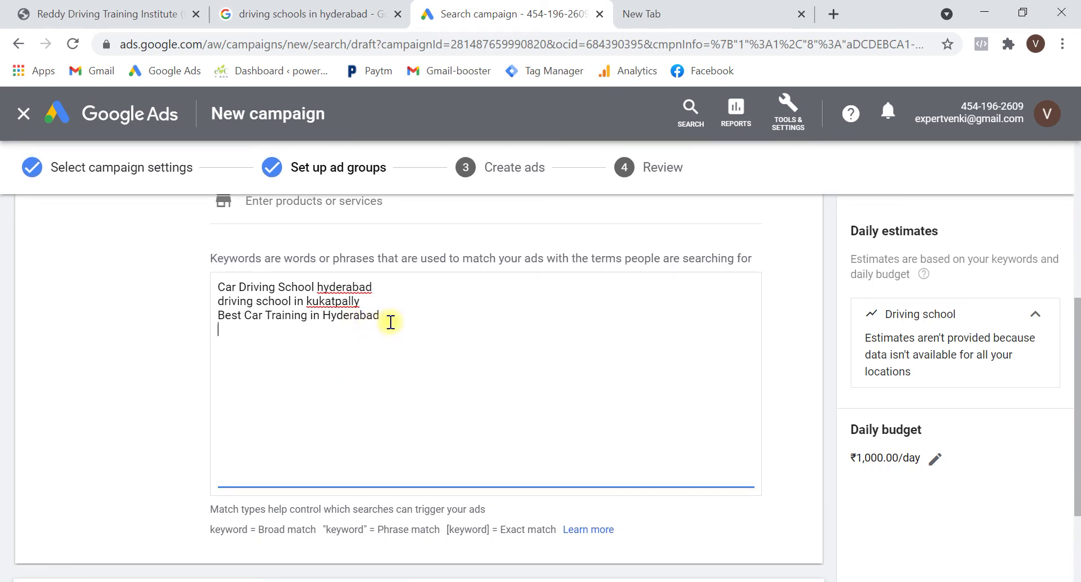
drag(390, 315, 221, 318)
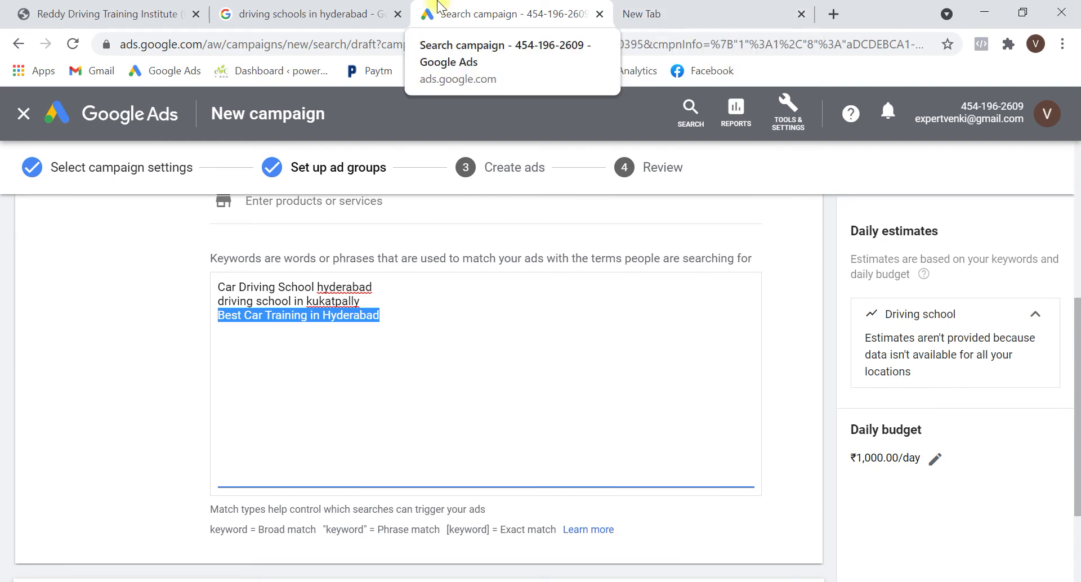
click(288, 8)
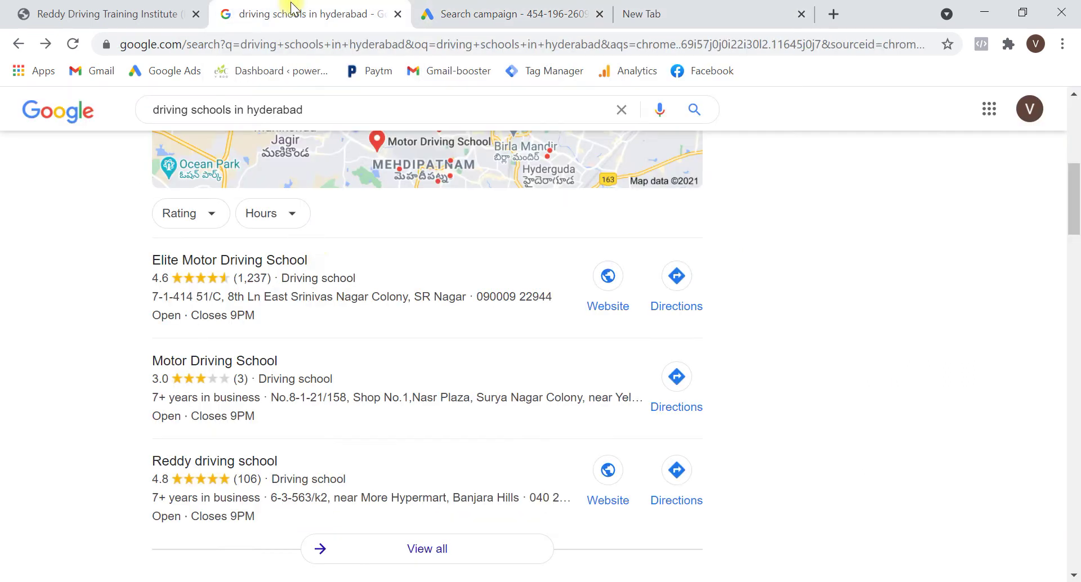
scroll(314, 244, up, 10)
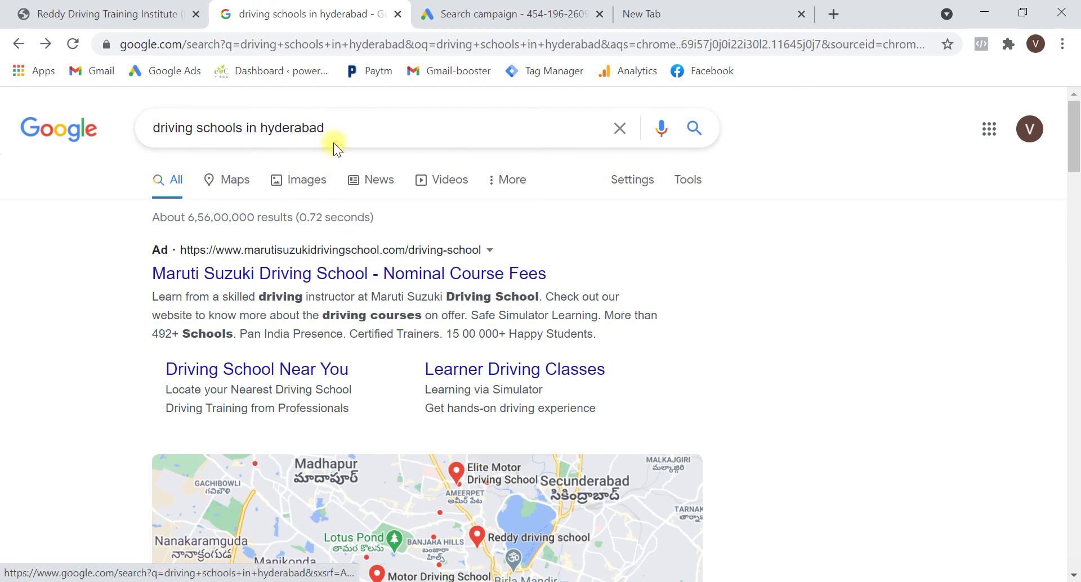
drag(333, 130, 146, 167)
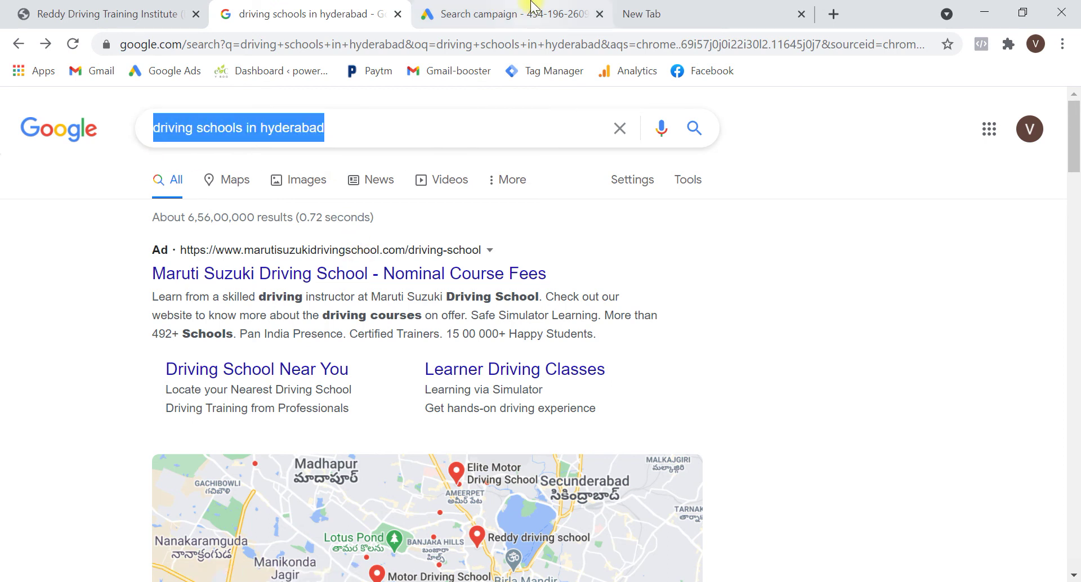
click(483, 8)
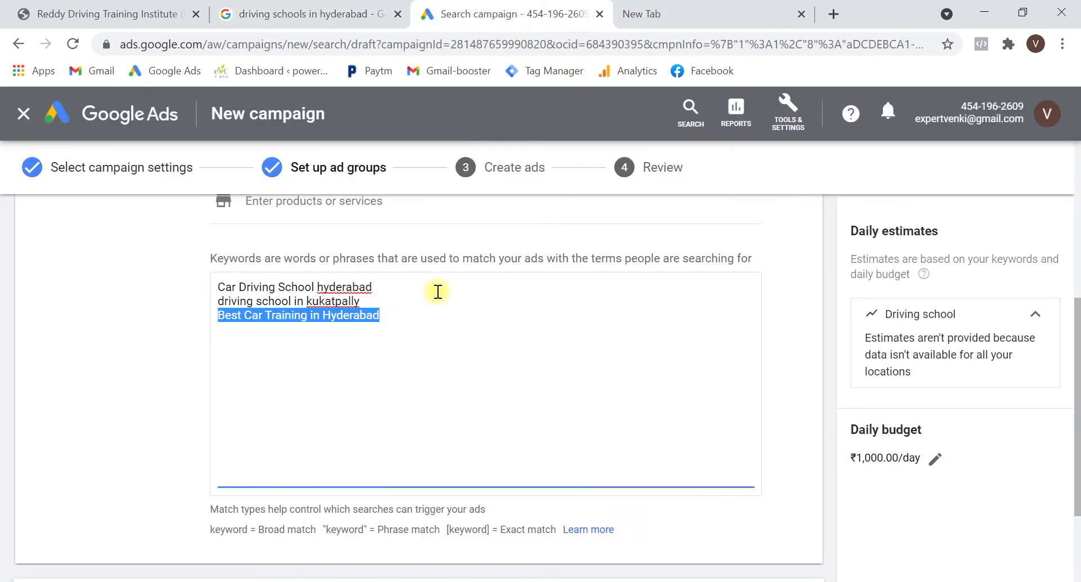
Add 'driving schools in hyderabad' as the fourth keyword and save the ad group
click(390, 326)
text(dru)
text(ving schools)
text( in hyderB)
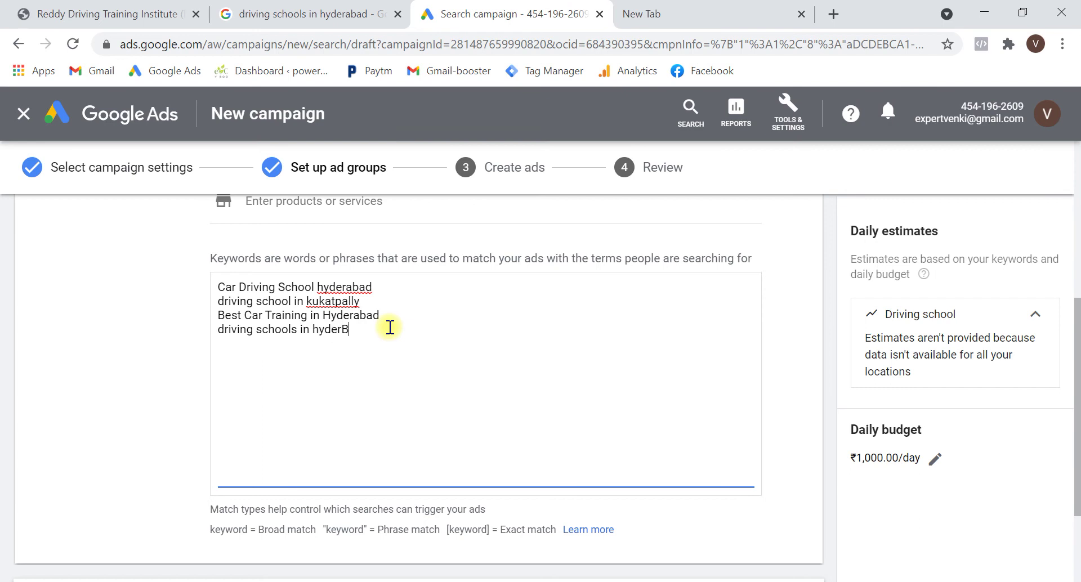
key(Caps_Lock)
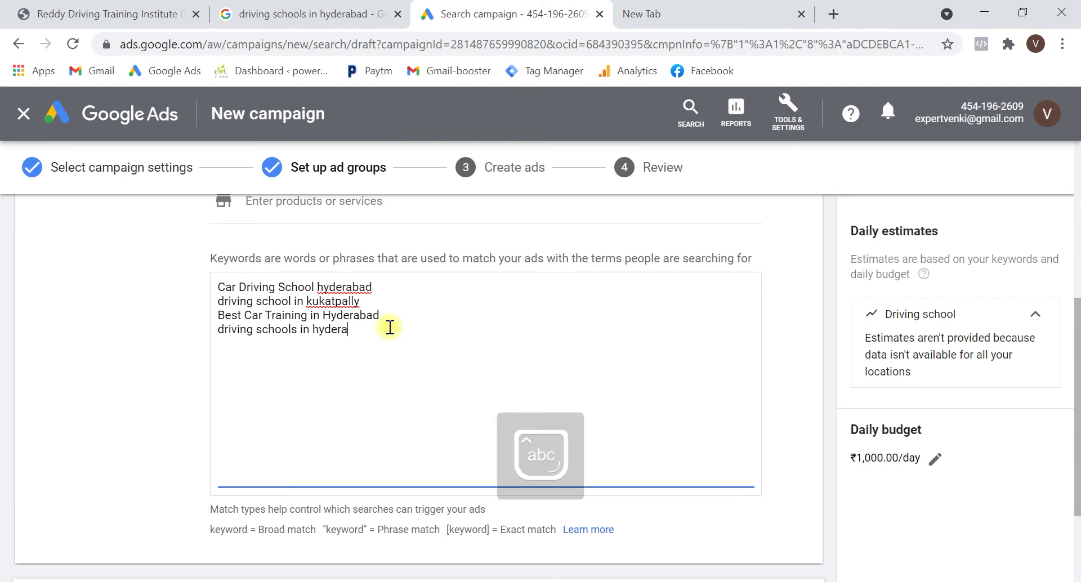
text(abad)
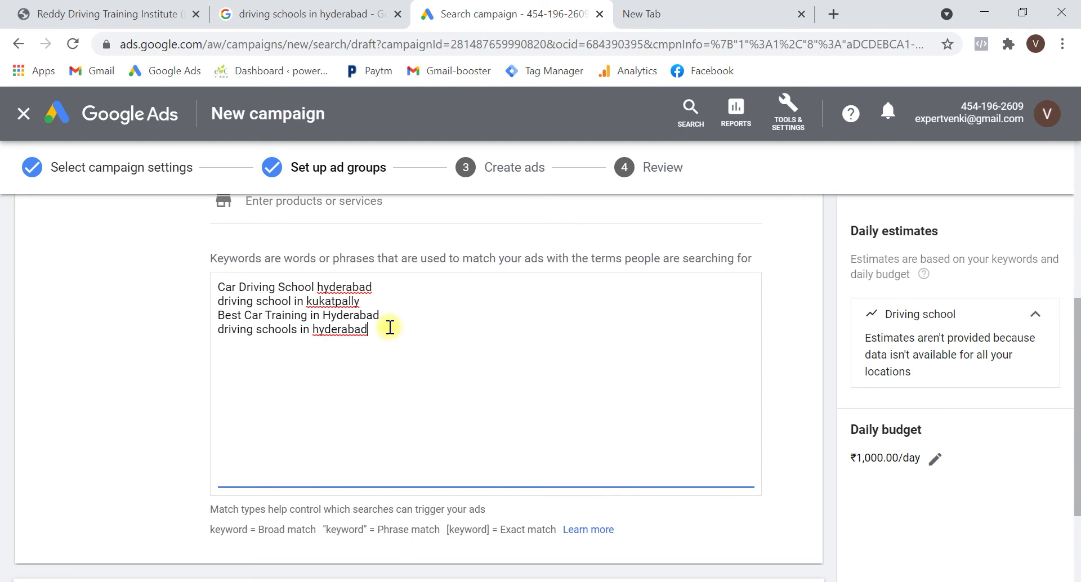
scroll(389, 327, down, 2)
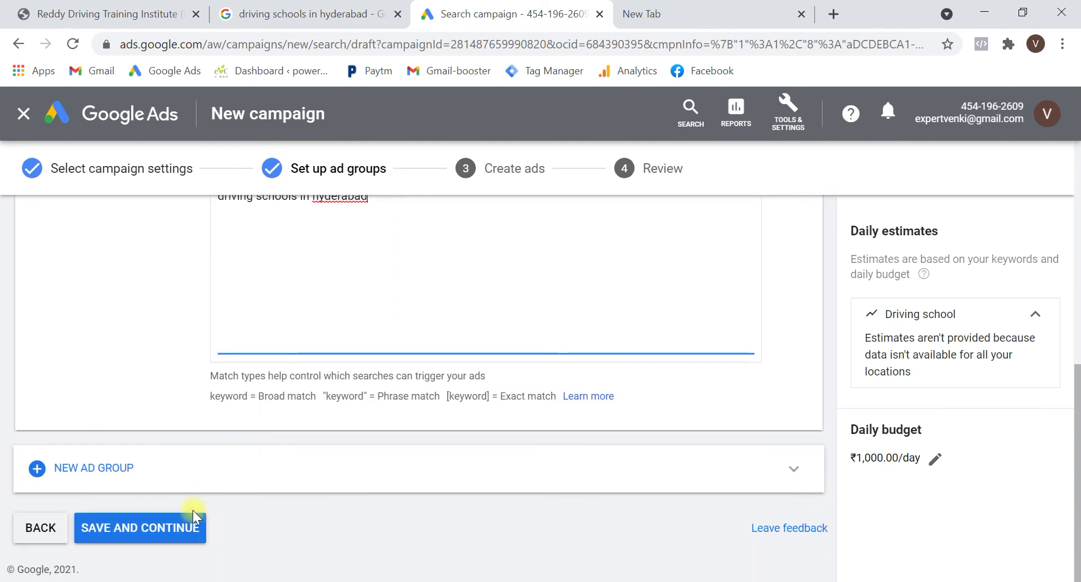
click(186, 539)
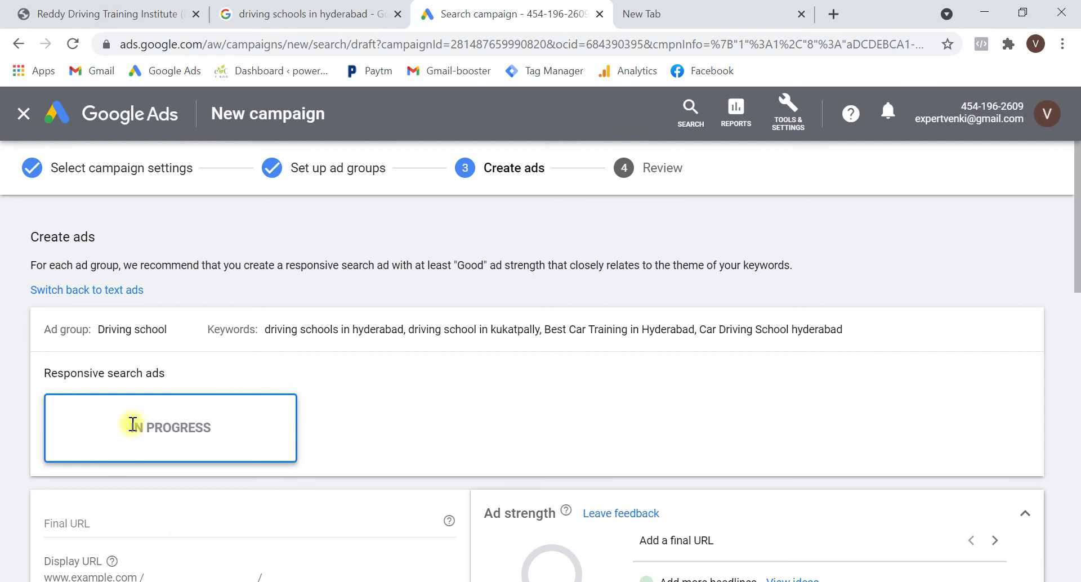
Look through the driving school's website, then go back to the Create ads step
click(93, 12)
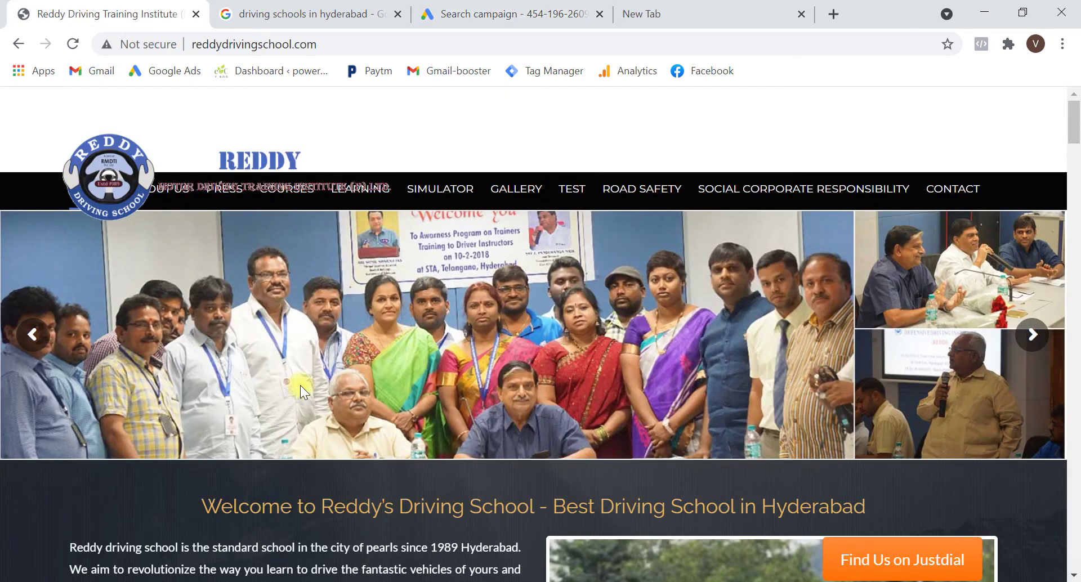
scroll(299, 385, down, 8)
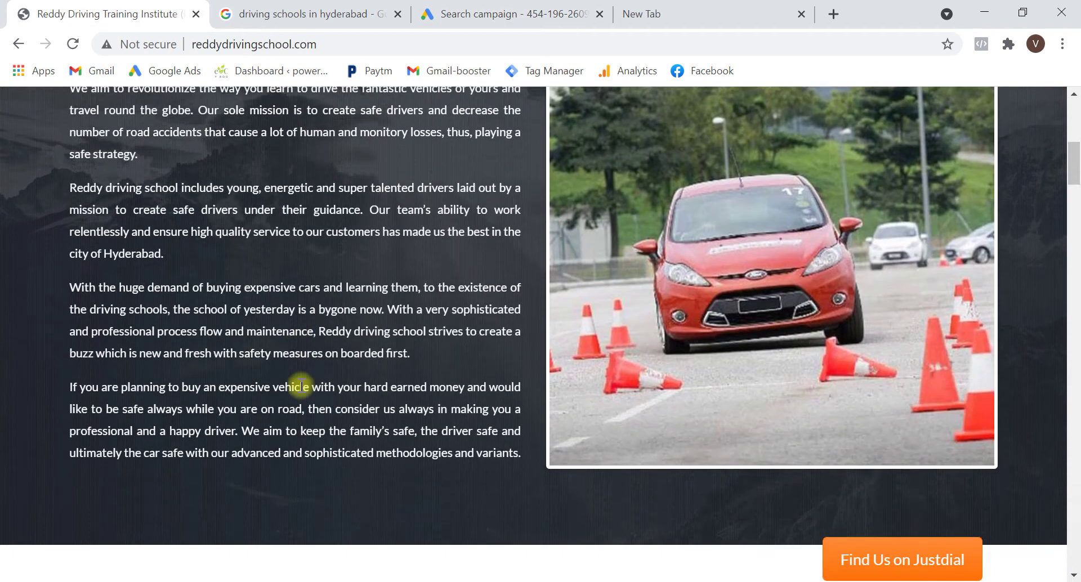
scroll(301, 387, down, 4)
scroll(304, 392, down, 2)
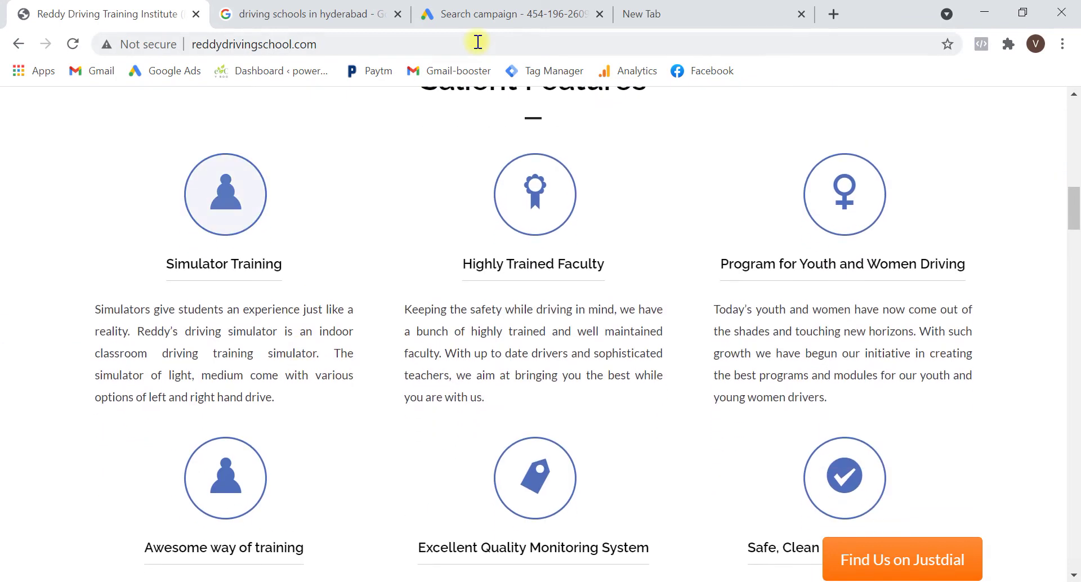
click(482, 12)
scroll(475, 313, down, 1)
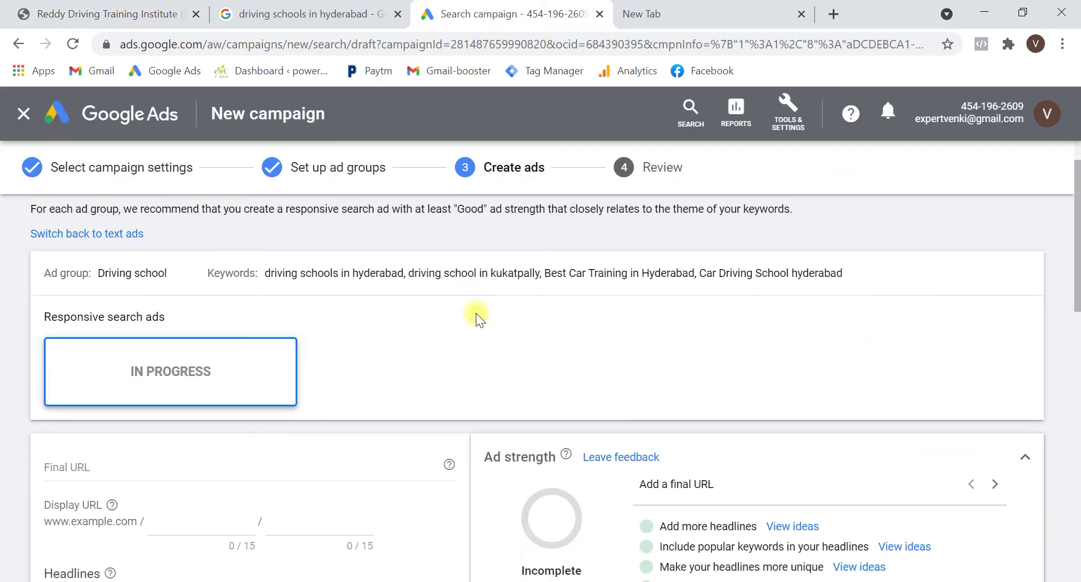
Switch the responsive search ad to a blank text ad, then bring up reddydrivingschool.com
click(109, 237)
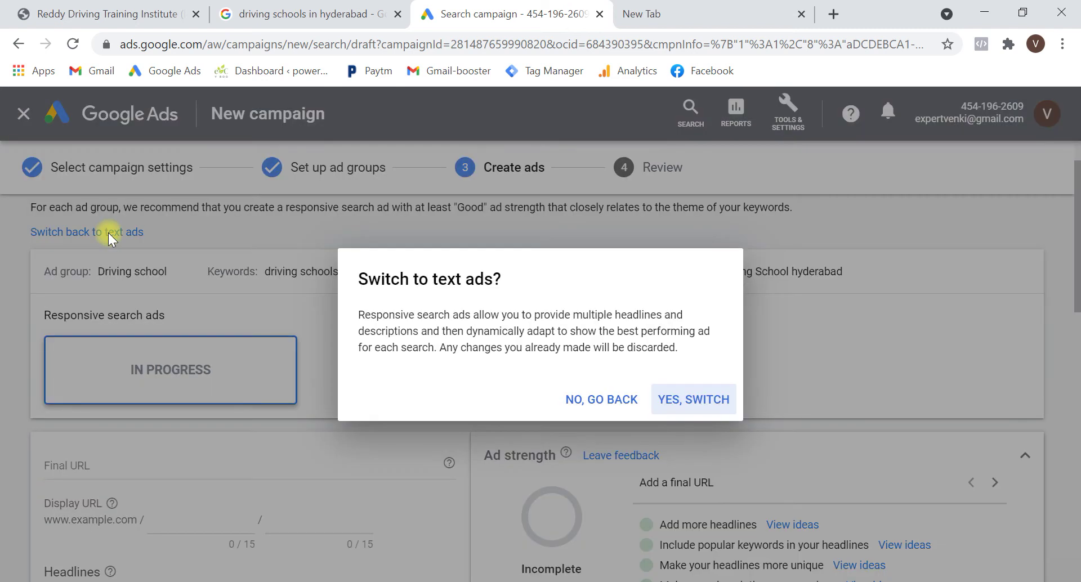
click(675, 404)
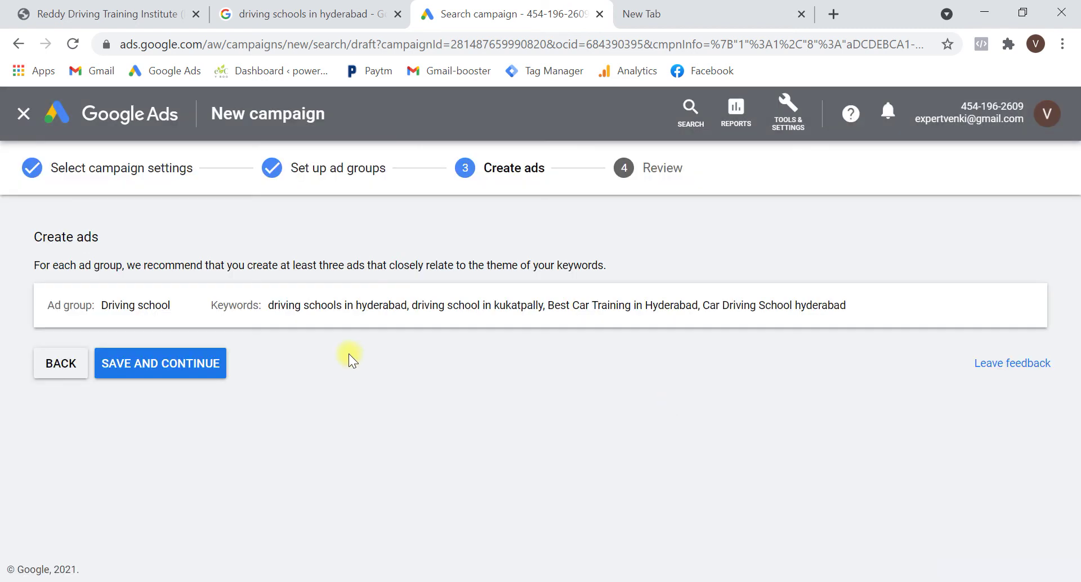
scroll(349, 356, down, 3)
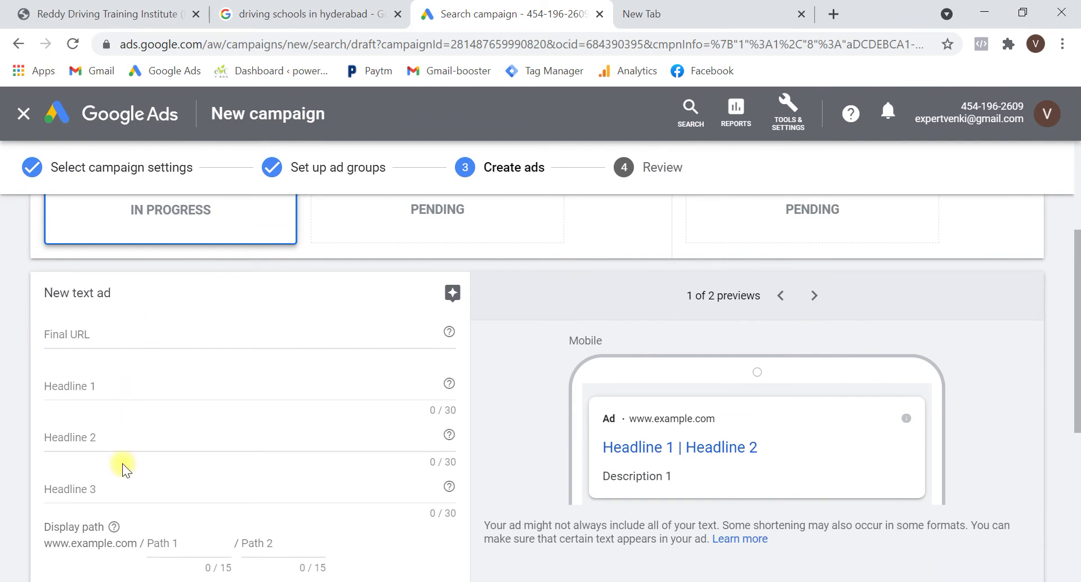
scroll(133, 492, down, 4)
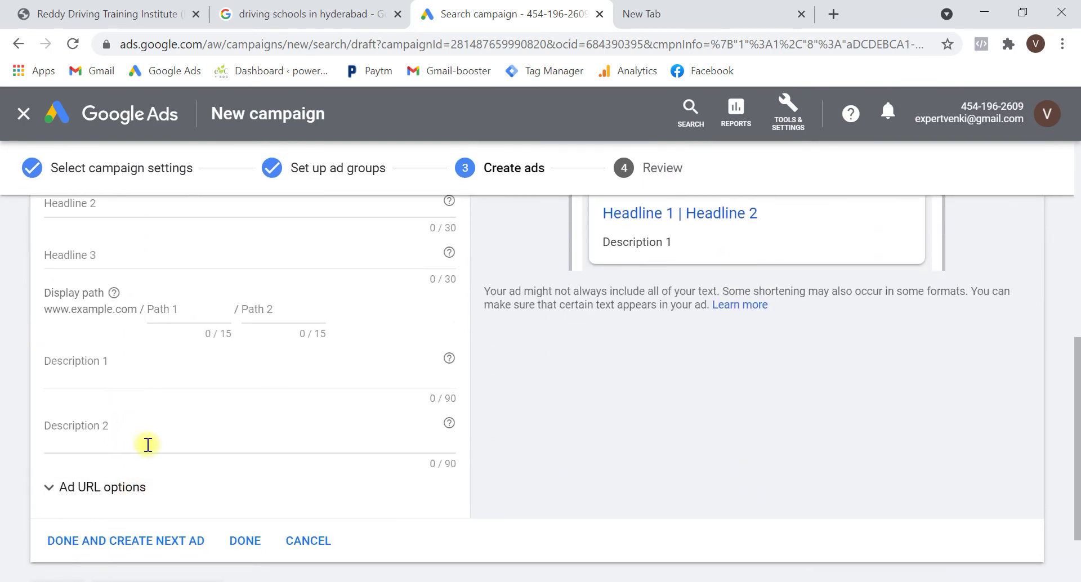
scroll(171, 340, up, 7)
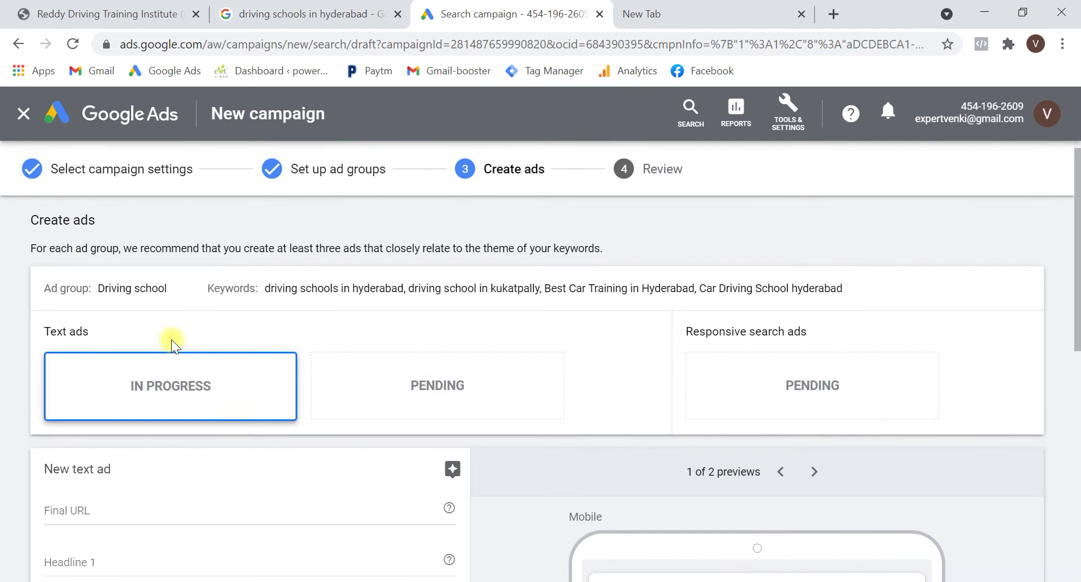
scroll(171, 339, down, 3)
click(87, 12)
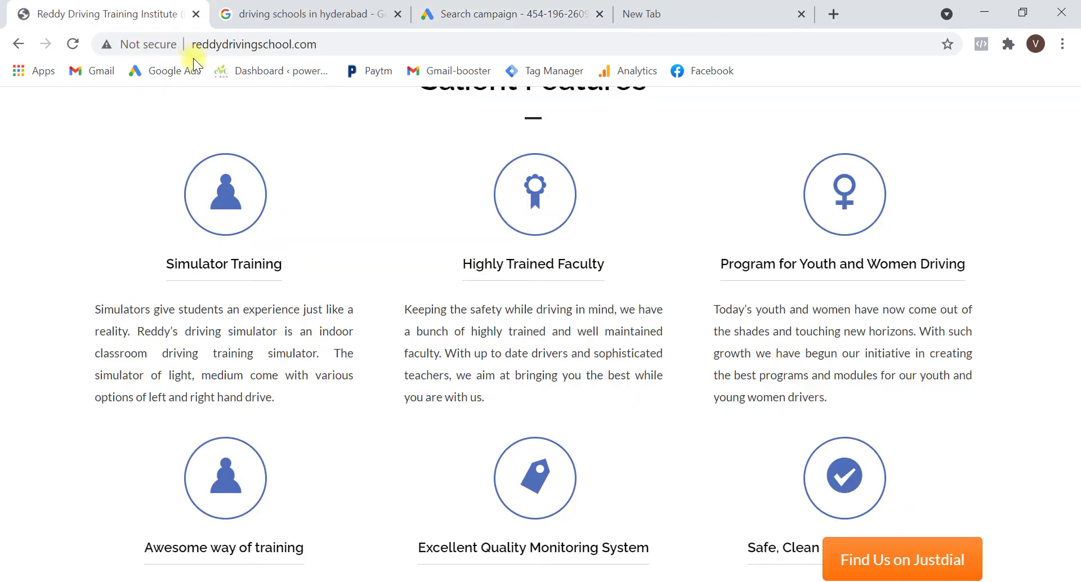
click(224, 48)
key(ctrl+c)
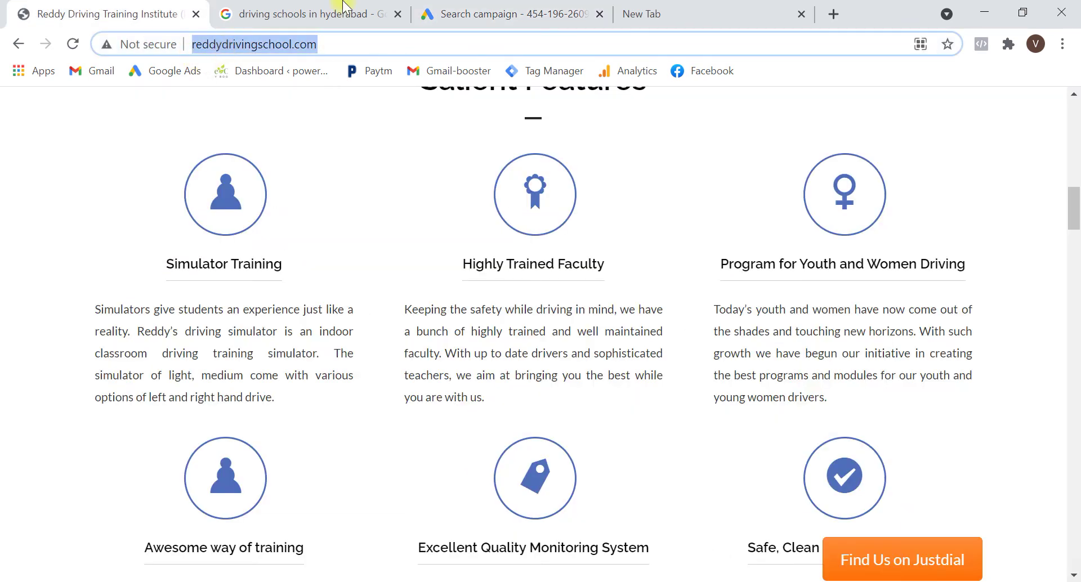
click(447, 11)
click(181, 424)
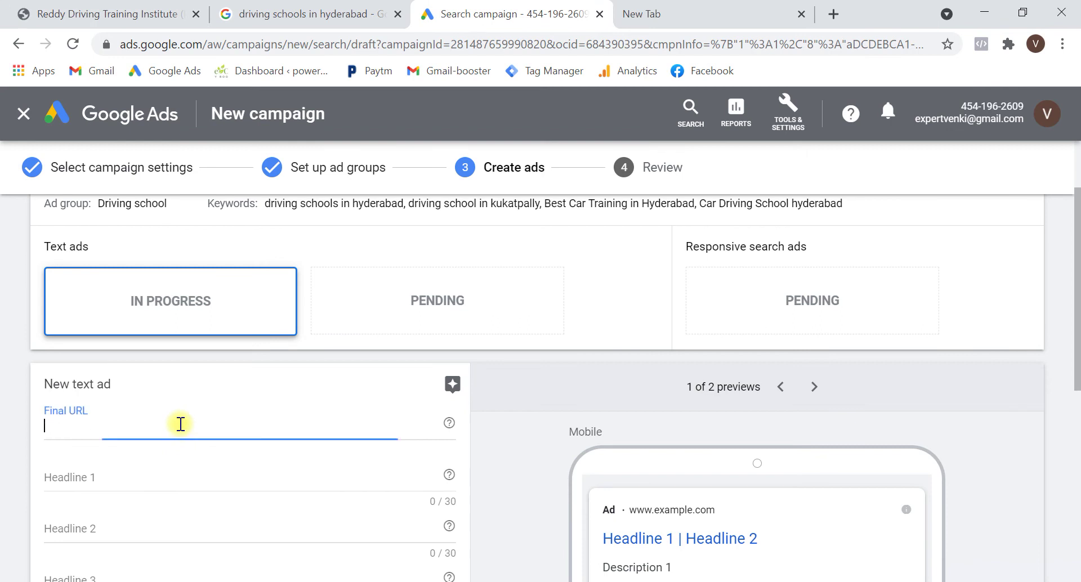
key(ctrl+v)
Make Headline 1 read 'Car Driving School Hyderabad'
key(Tab)
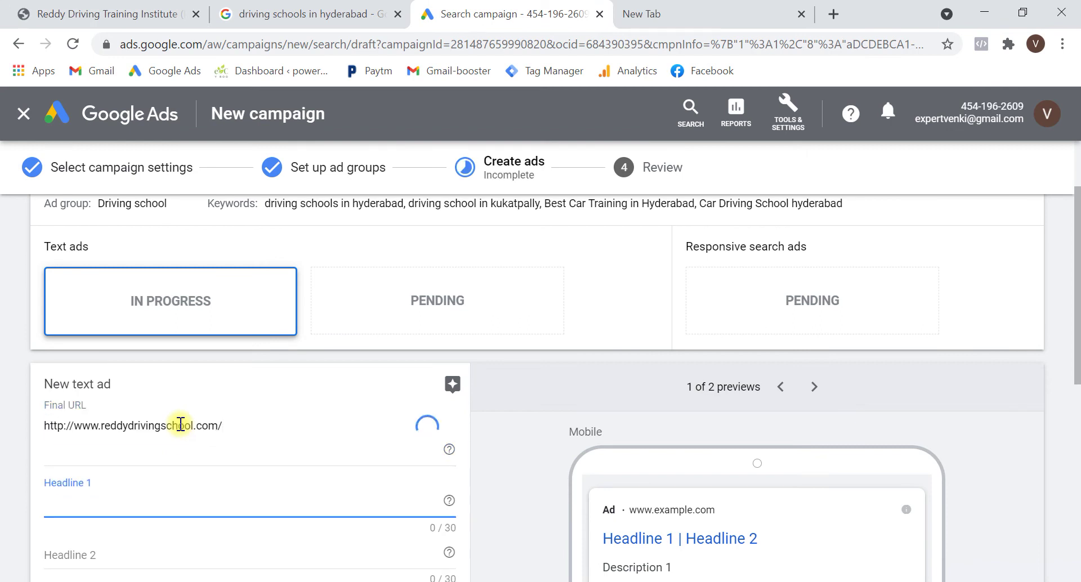
text(Driving School in )
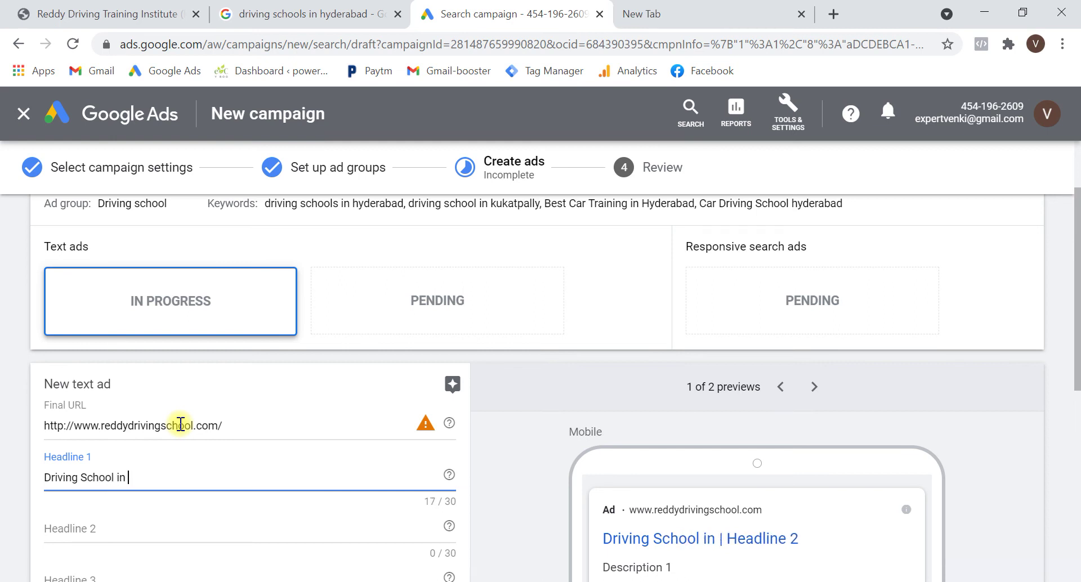
text(Hyderaba)
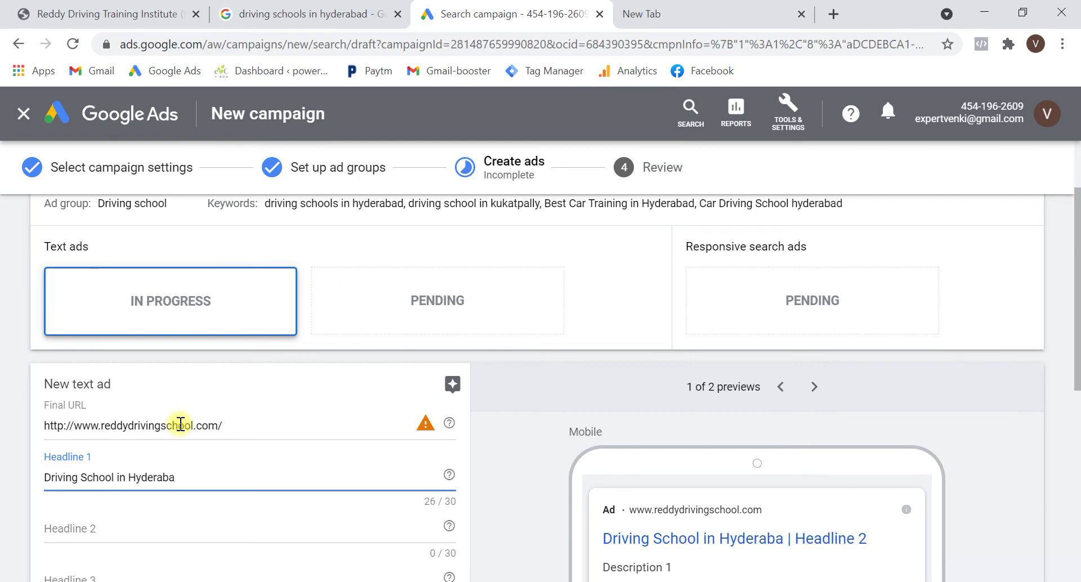
text(d)
key(Home)
text(Car)
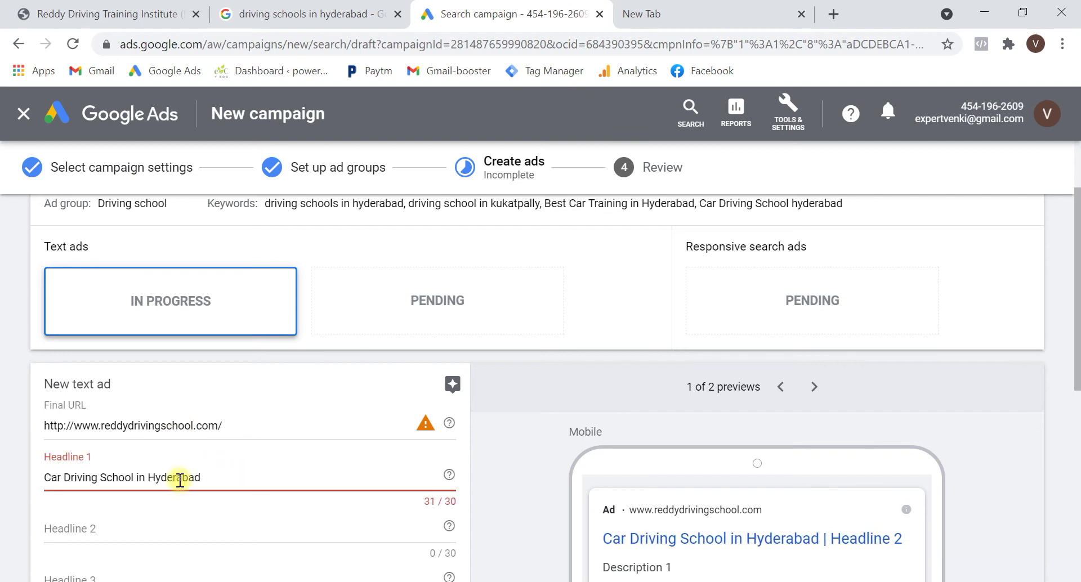
double_click(140, 478)
key(BackSpace)
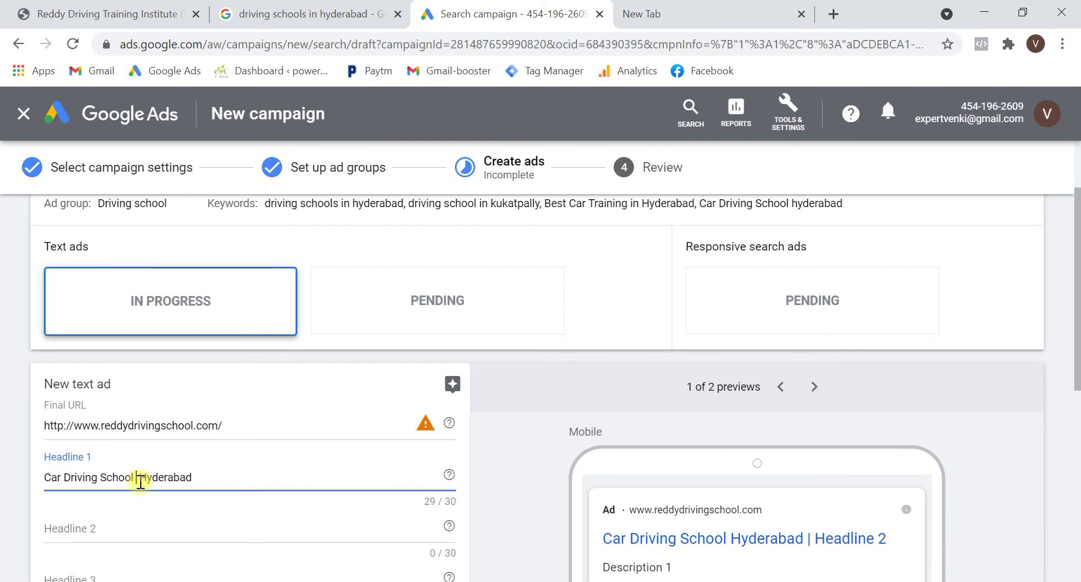
scroll(346, 457, down, 2)
scroll(346, 457, down, 1)
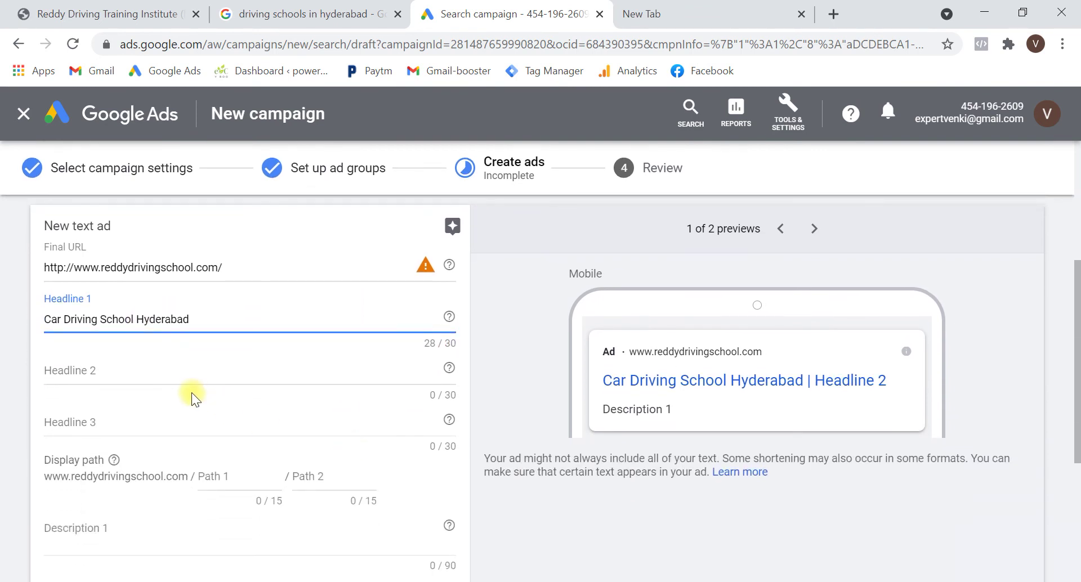
Check competitor ads in the search results before writing Headline 2
click(151, 375)
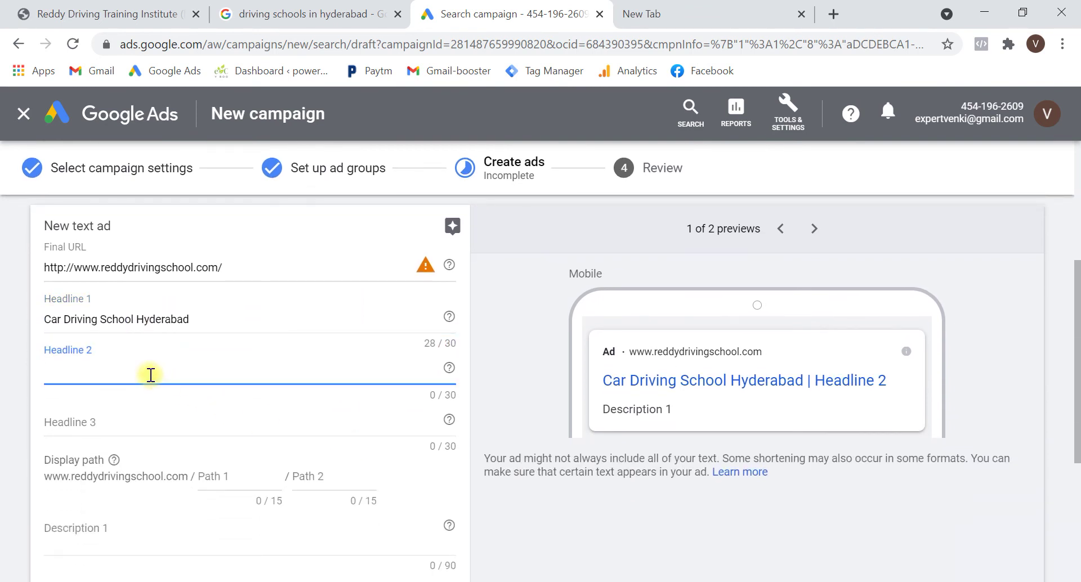
click(298, 13)
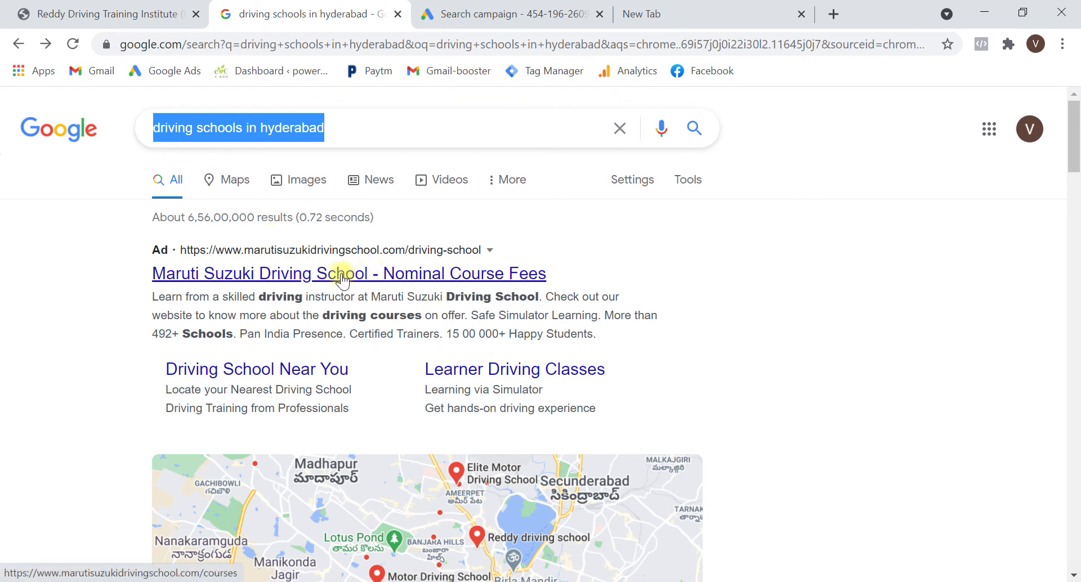
click(484, 8)
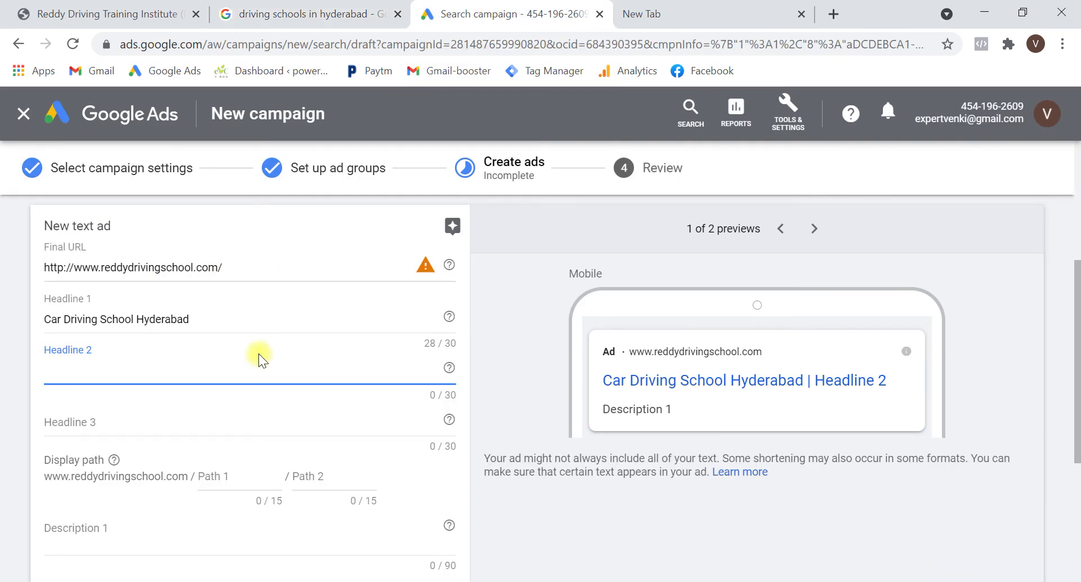
Enter 'Will Train You From Scratch' as Headline 2, then revisit the search results
text(Will)
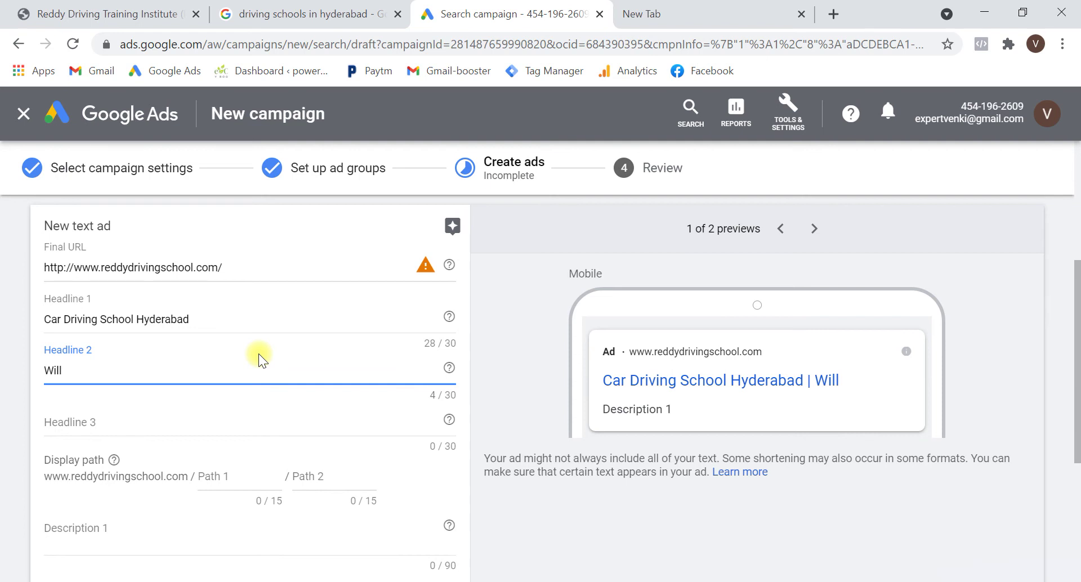
text( S)
key(BackSpace)
text(trai)
key(BackSpace)
key(BackSpace)
key(BackSpace)
key(BackSpace)
text(Te)
key(BackSpace)
text(rain You Fr)
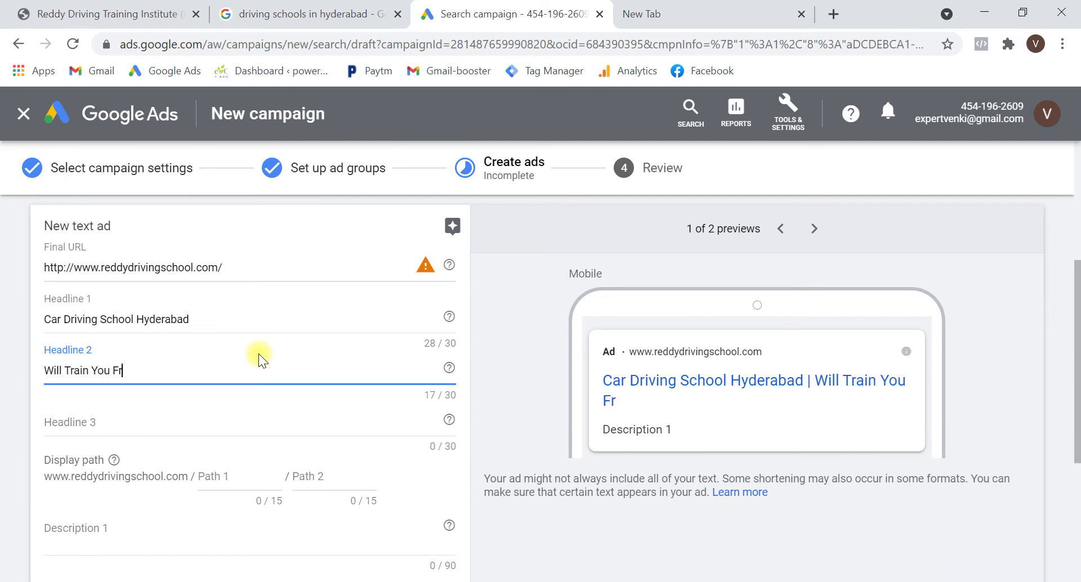
text(om Scratch)
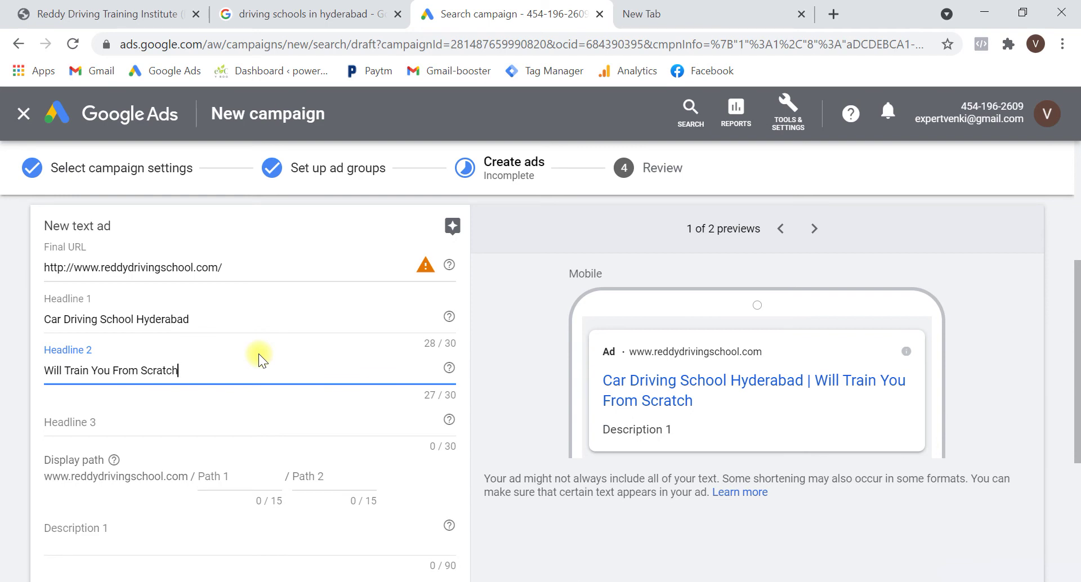
click(258, 416)
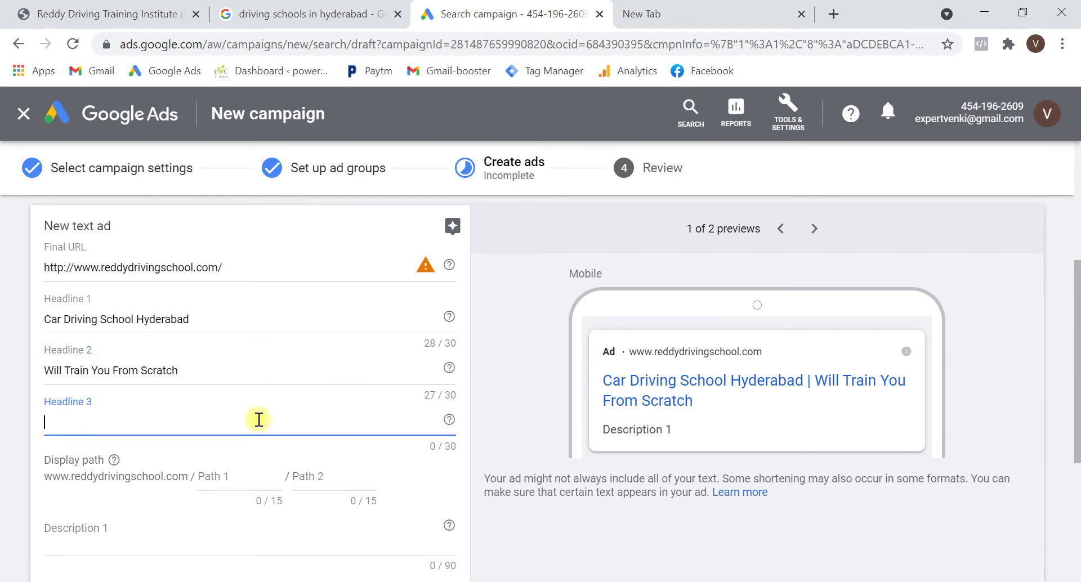
click(236, 13)
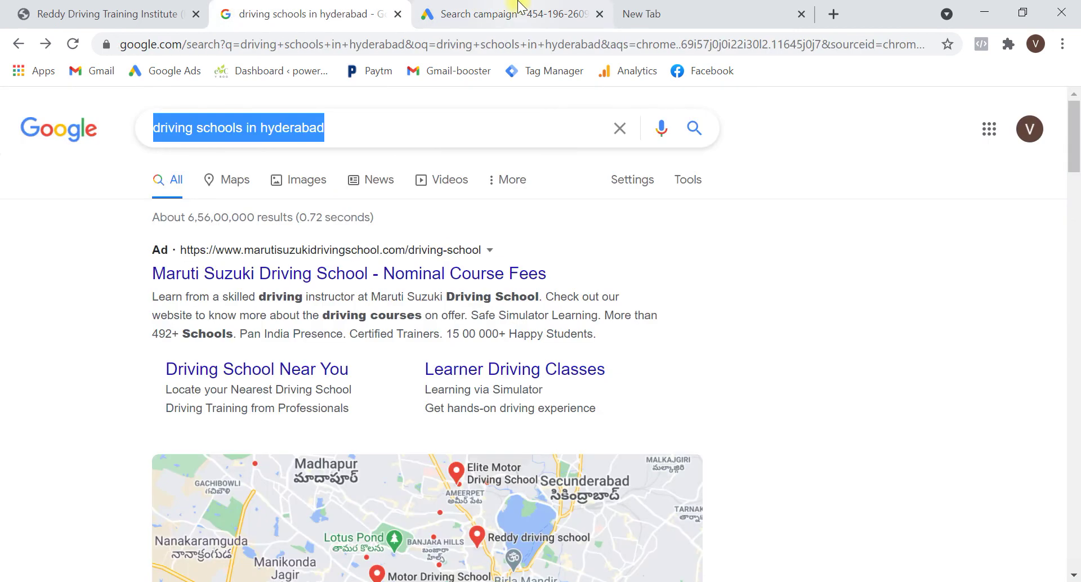
Preview the search results at mobile size in DevTools, close DevTools and return to the ad form
right_click(691, 312)
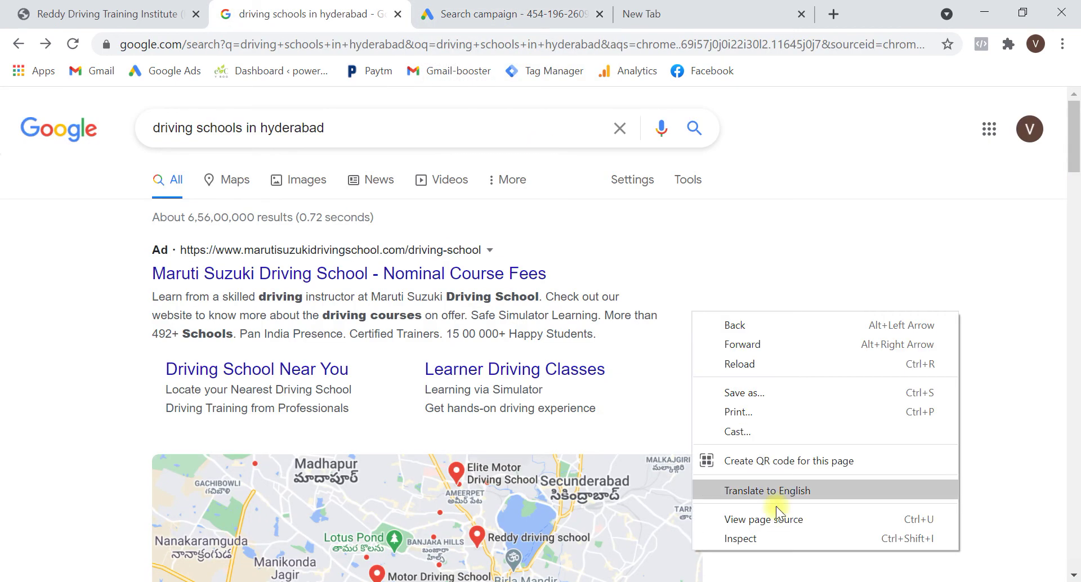
click(779, 534)
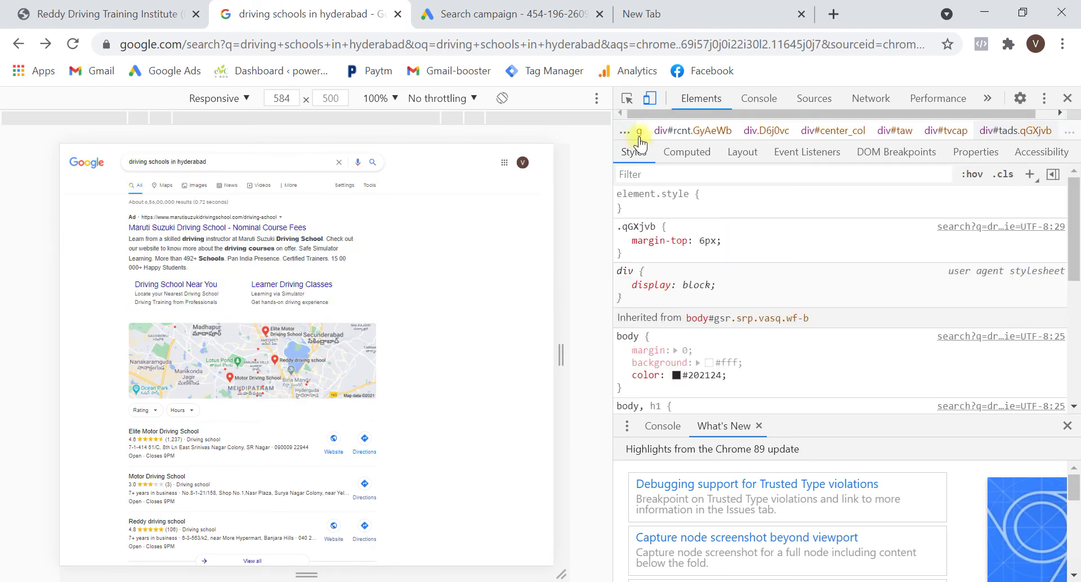
click(649, 98)
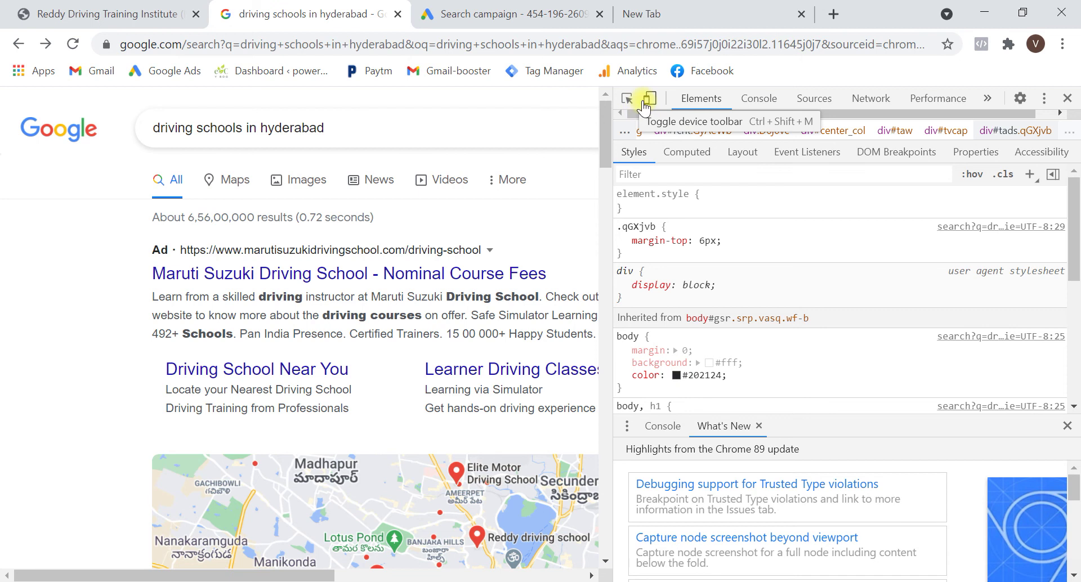
click(647, 101)
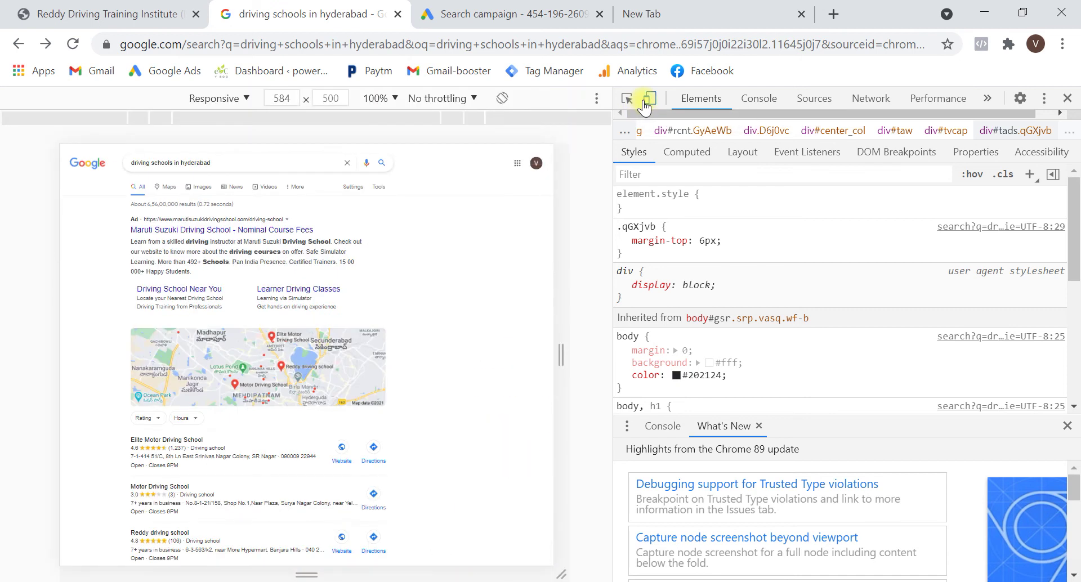
click(645, 106)
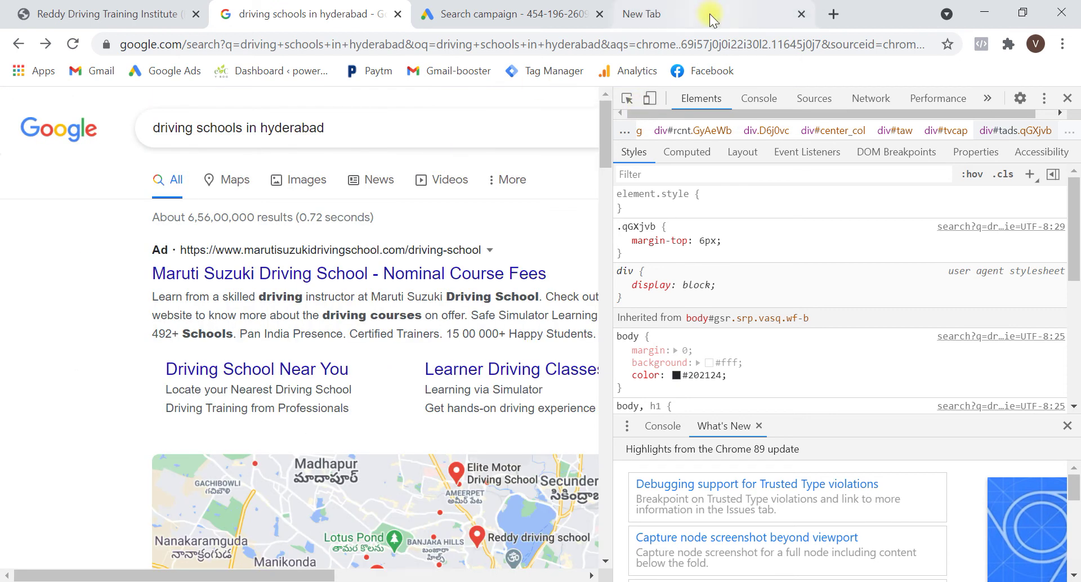
click(1067, 101)
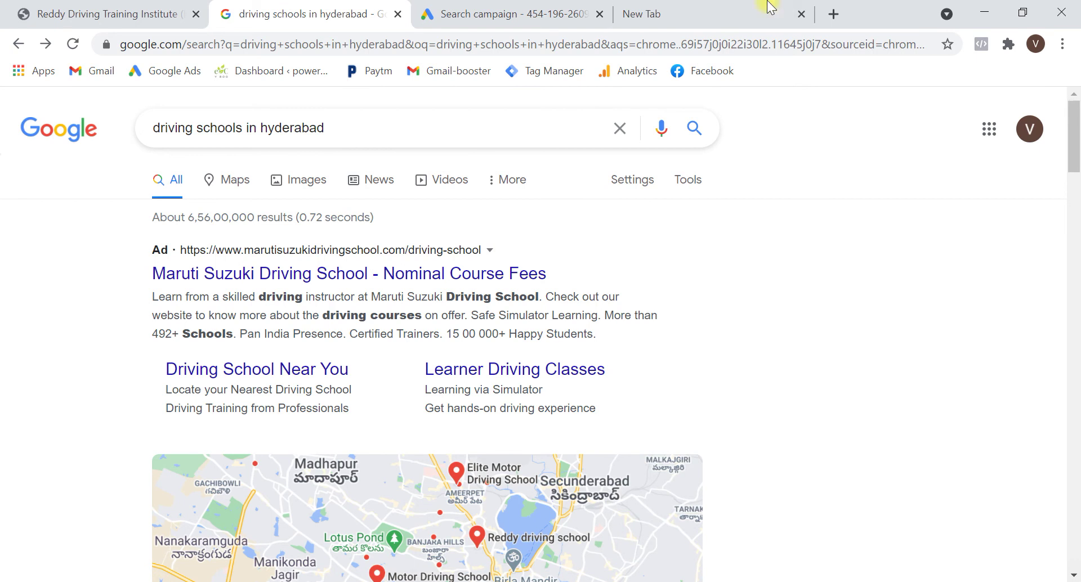
click(476, 13)
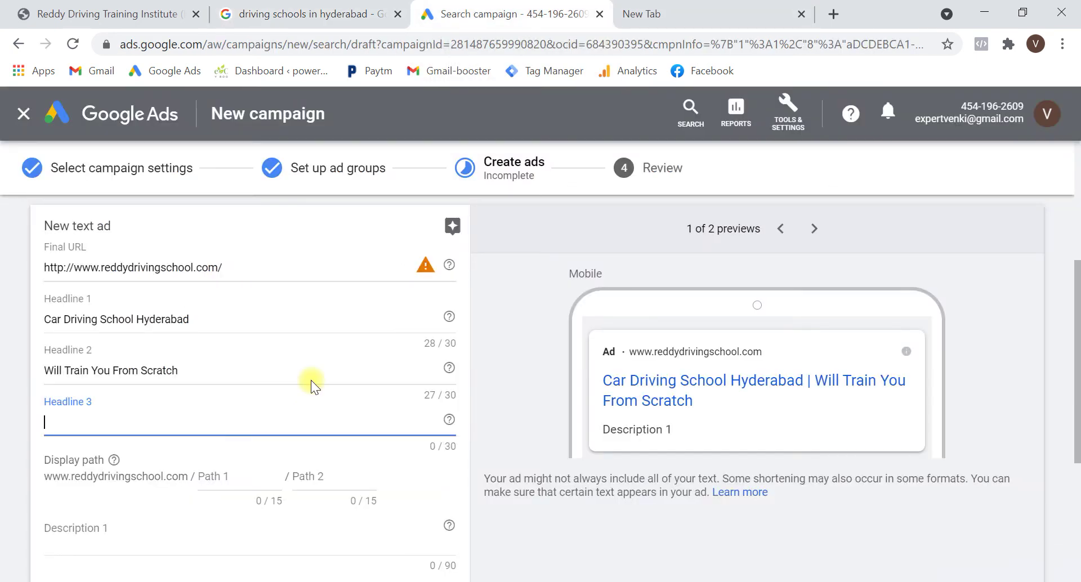
Enter 'Very Low Prices | Enquire Now' as Headline 3
text(Very Low )
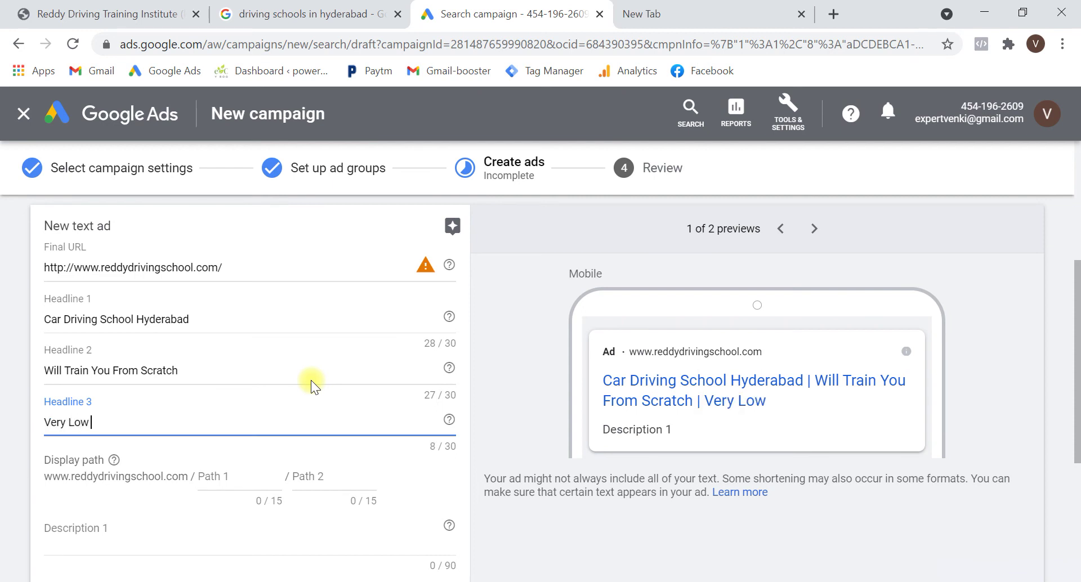
text( Prices)
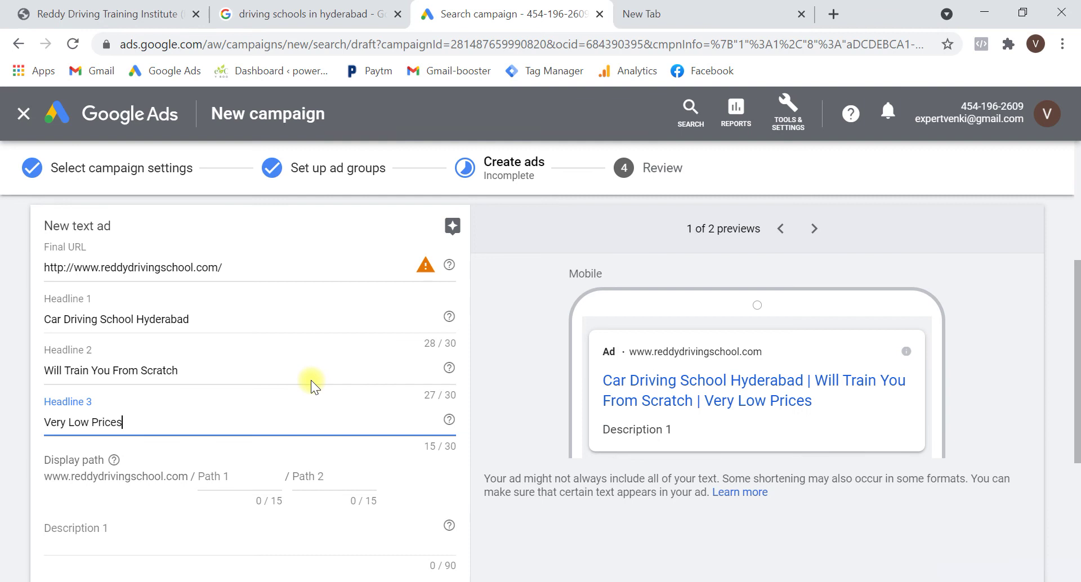
text( | Enquire Now)
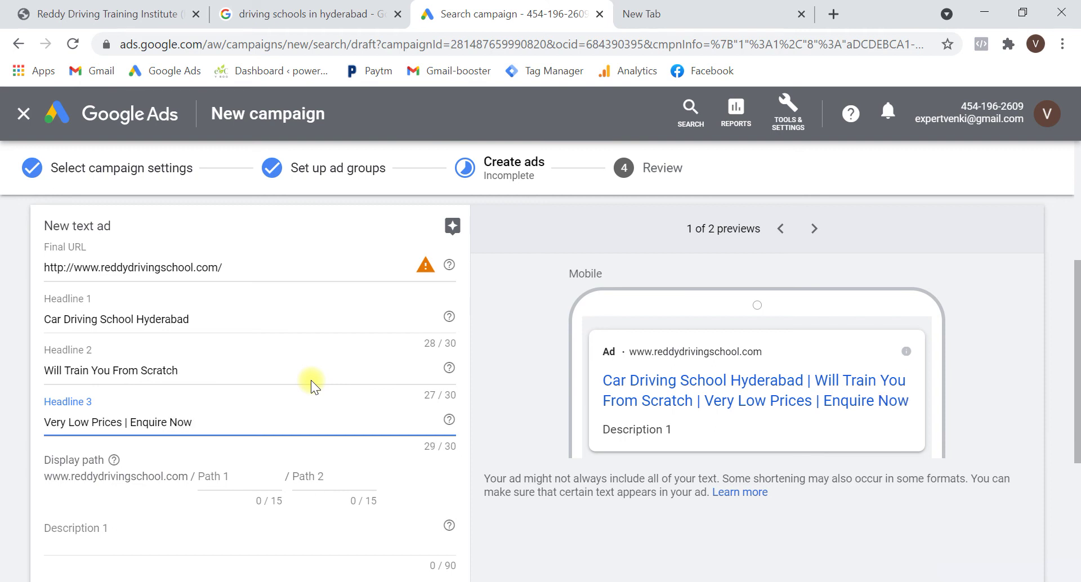
scroll(310, 380, down, 1)
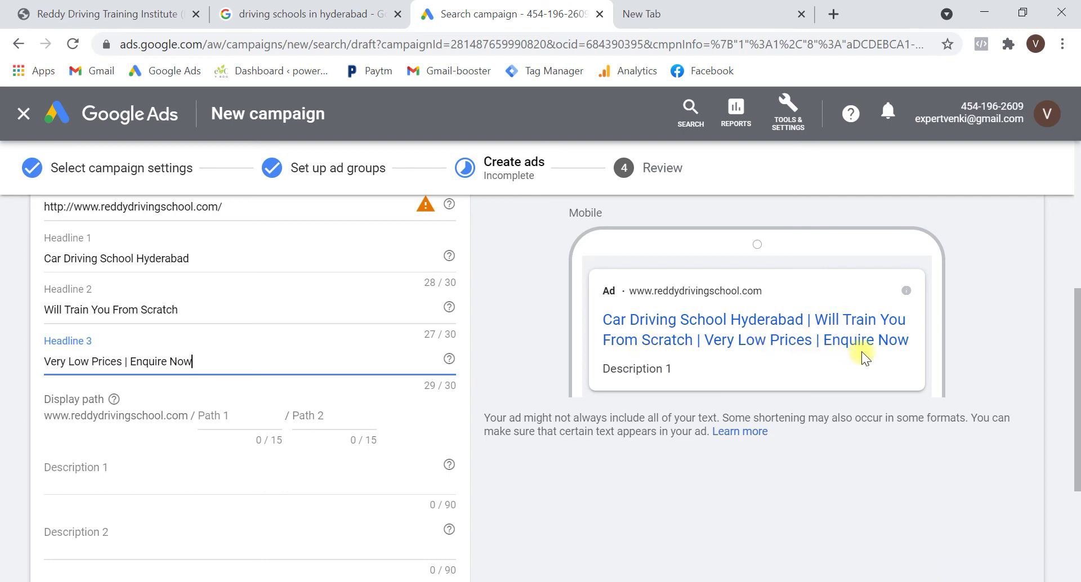
scroll(281, 382, down, 2)
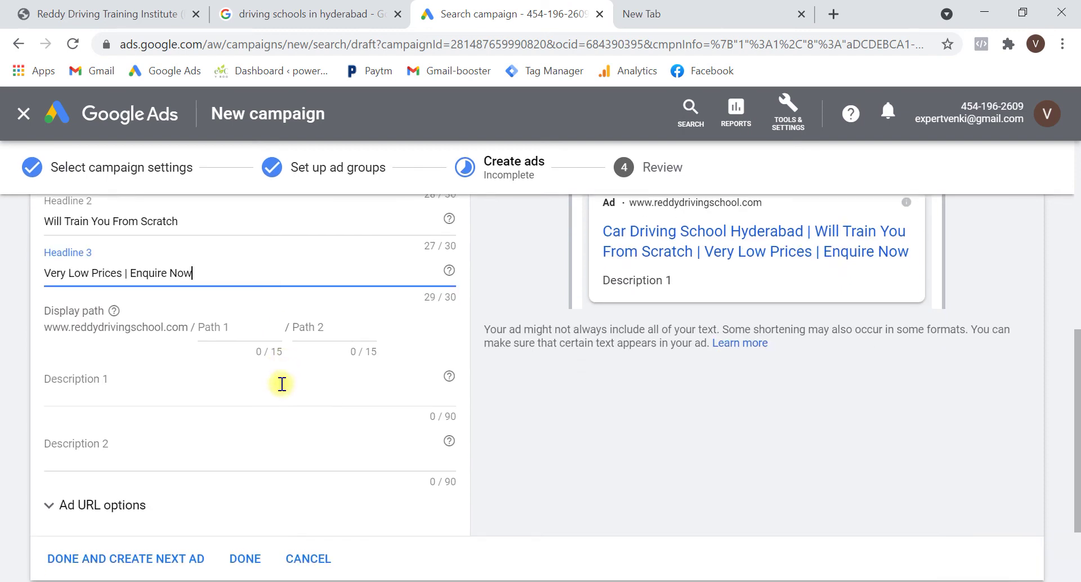
scroll(242, 350, up, 4)
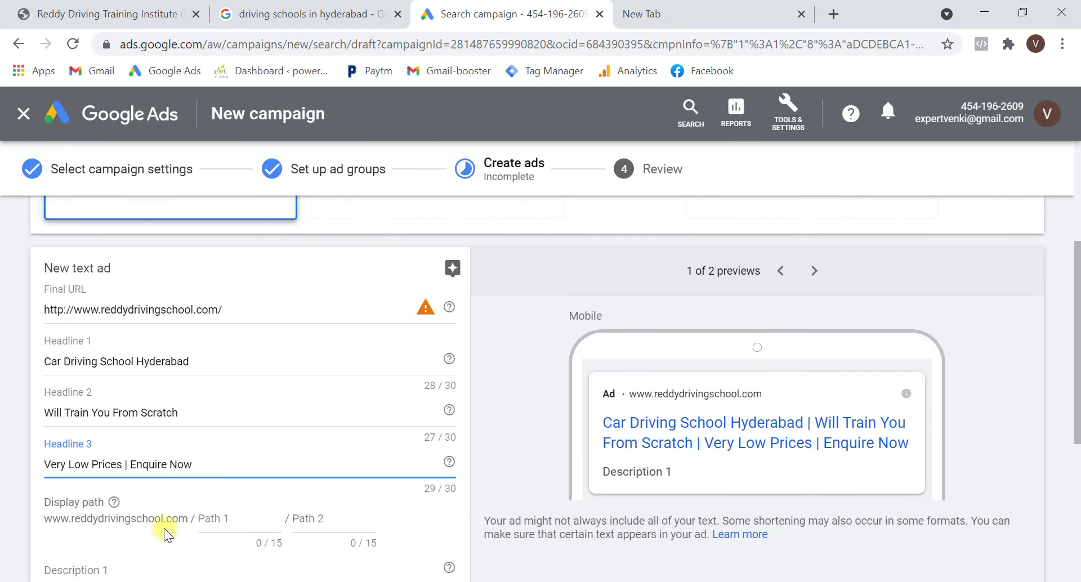
Set the display path parts to 'driving-school' and 'hyderabad'
click(226, 522)
text(d)
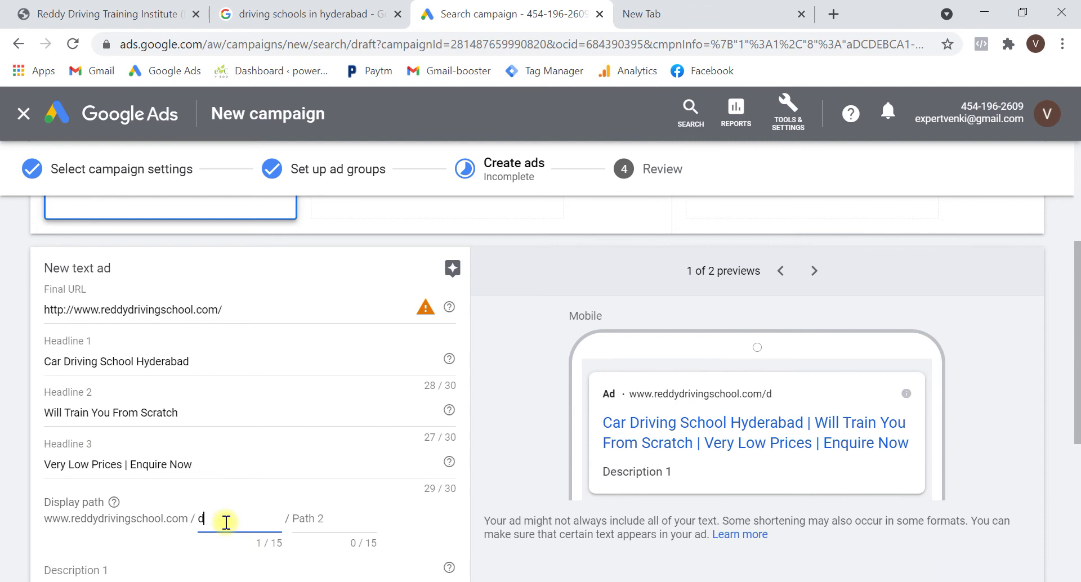
text(riving-school)
key(Tab)
text(hyderabad)
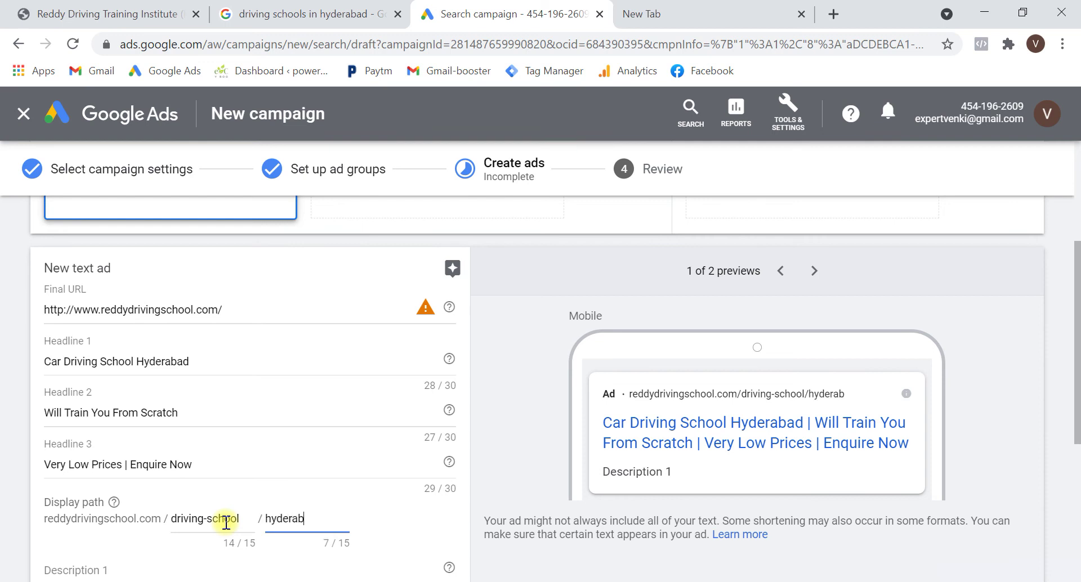
click(743, 397)
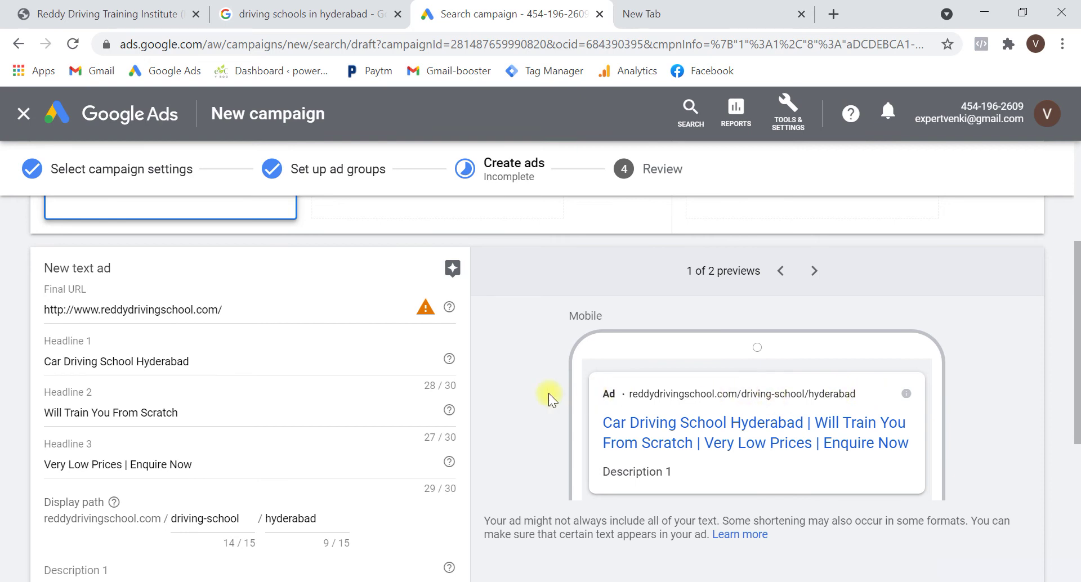
scroll(549, 392, down, 3)
click(252, 422)
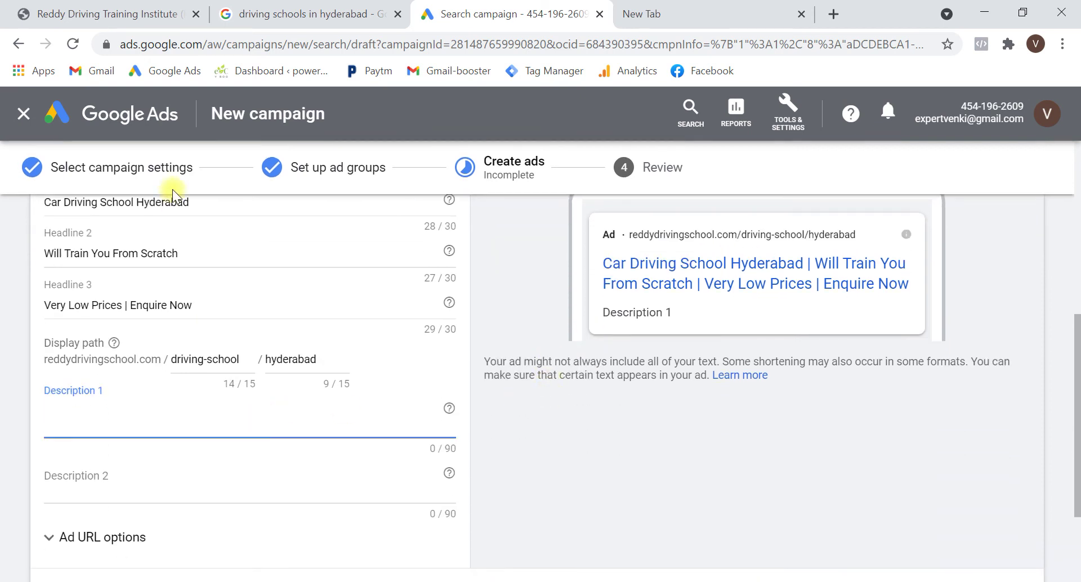
Fill Description 1 with the competitor's opening words plus 'Reddy Driving School in Hyderabad'
click(259, 13)
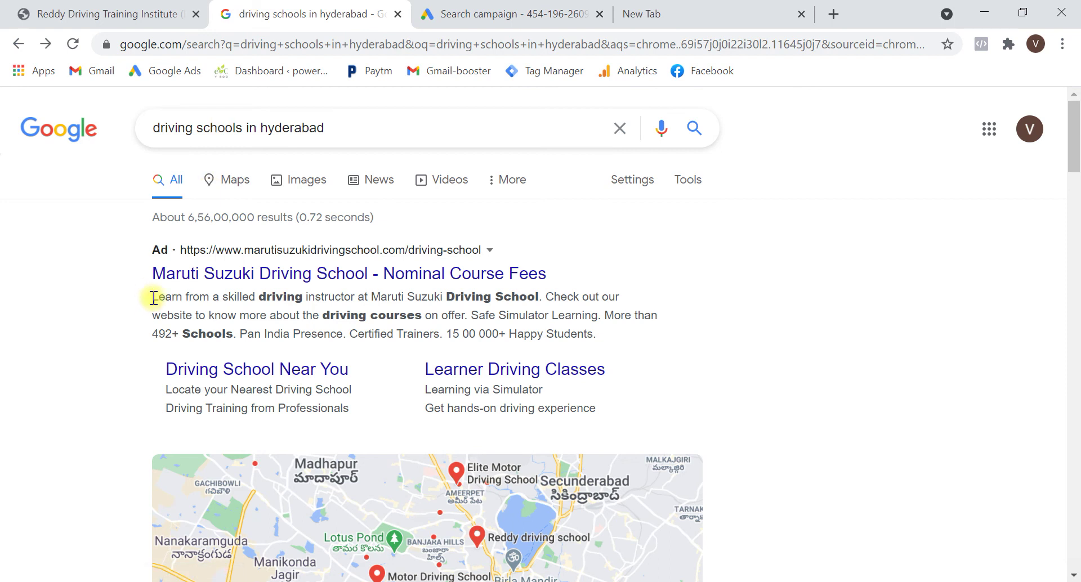
drag(153, 297, 368, 302)
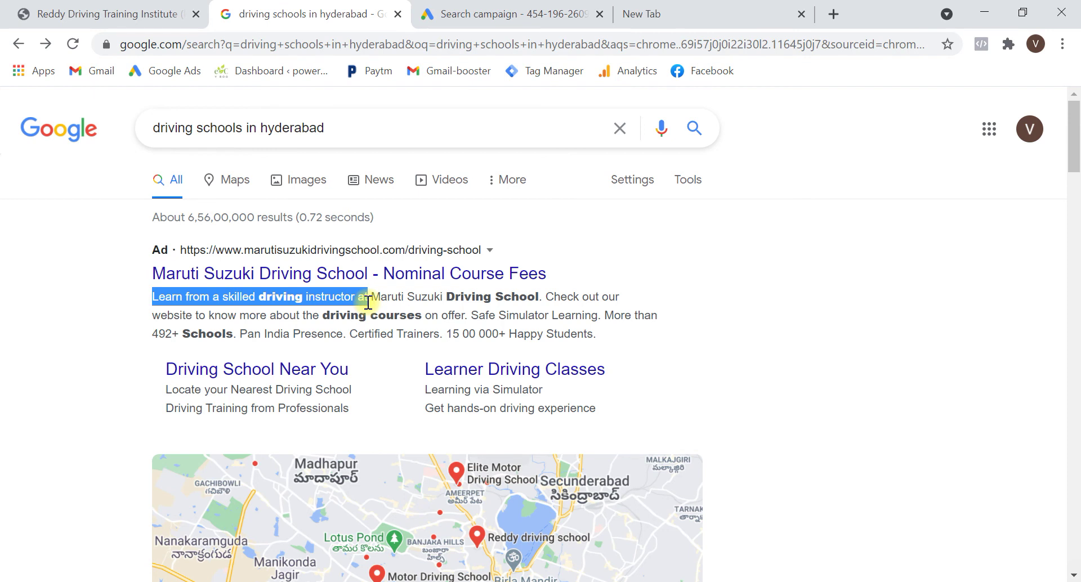
key(ctrl+c)
key(ctrl+Tab)
click(163, 438)
key(ctrl+v)
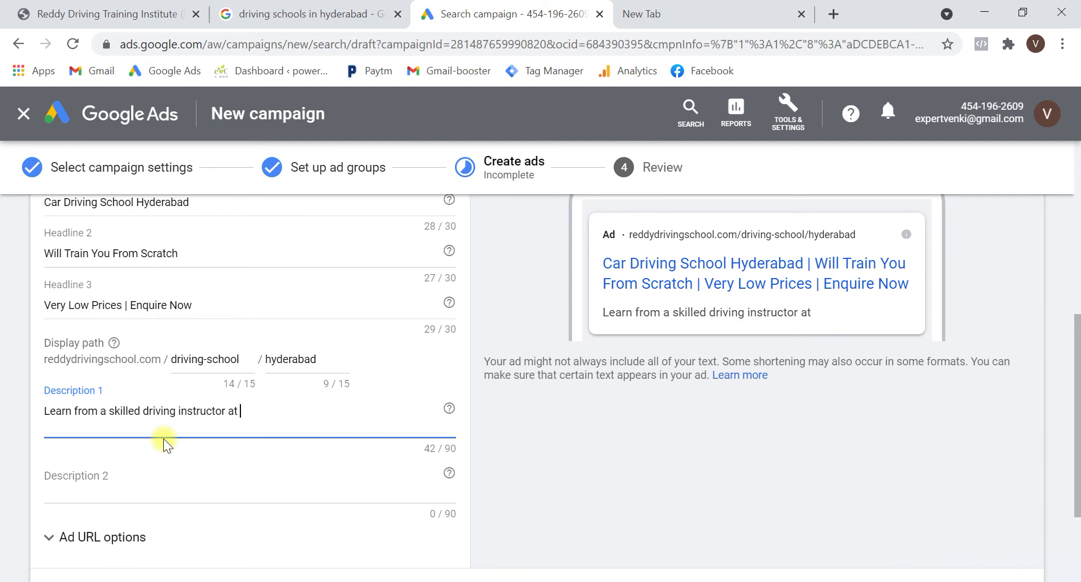
text(Reddy Driving School)
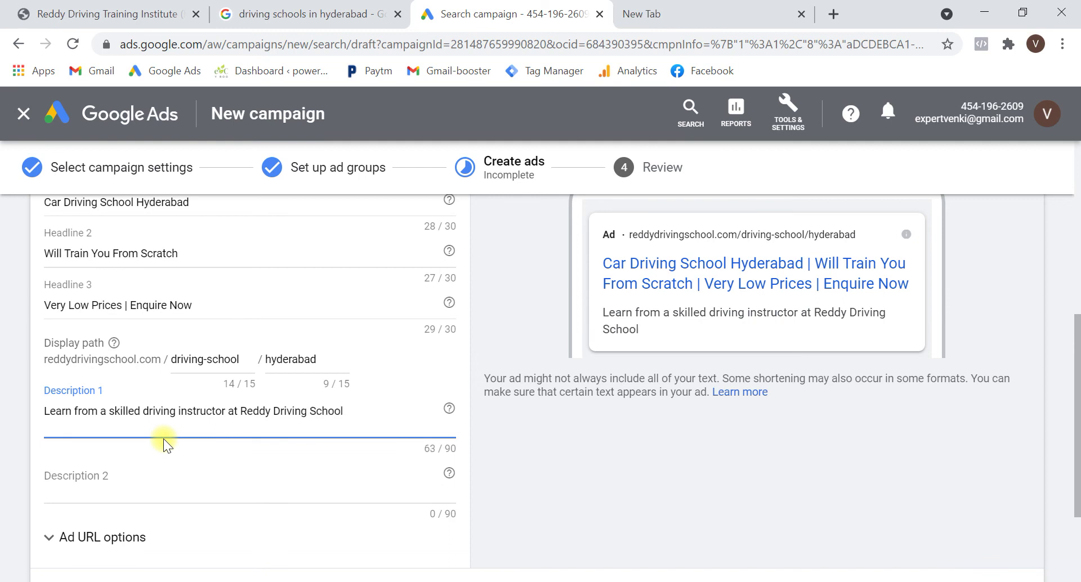
text( in Hyderabad.)
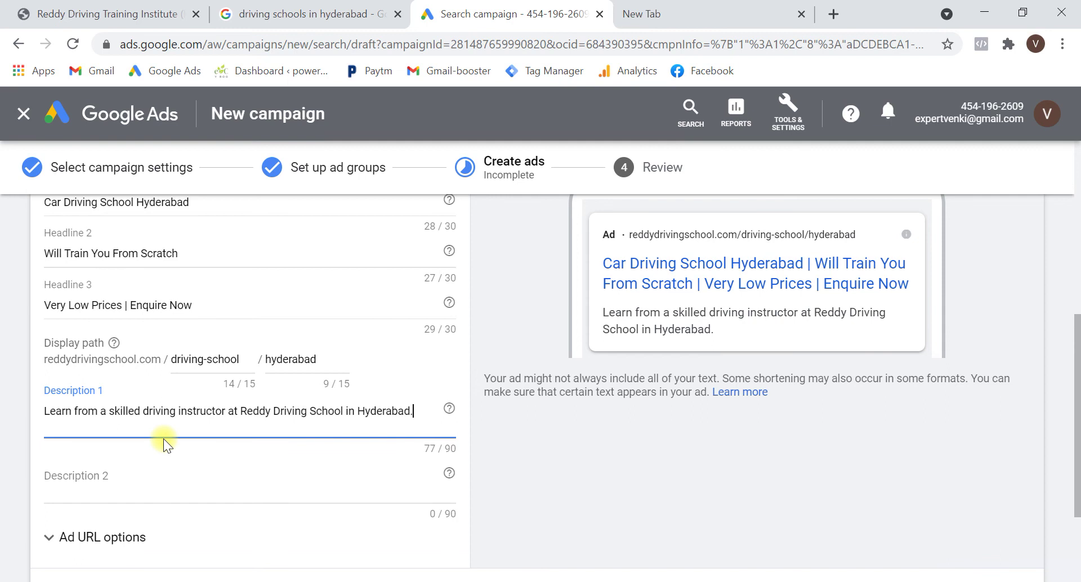
Select the competitor sentence 'Check out our website ... on offer.' for reuse
click(253, 14)
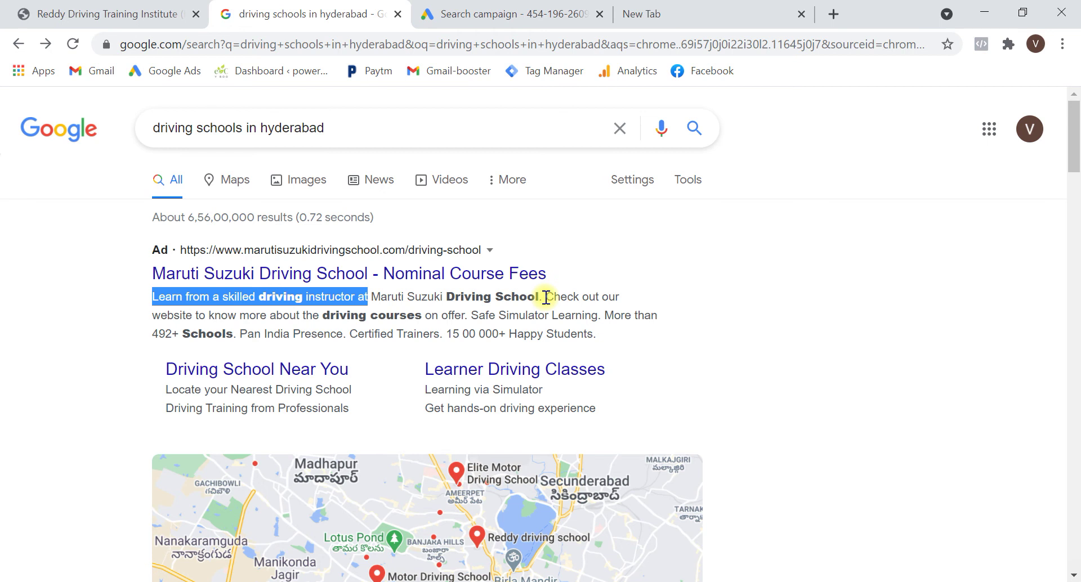
drag(546, 297, 470, 316)
key(ctrl+Tab)
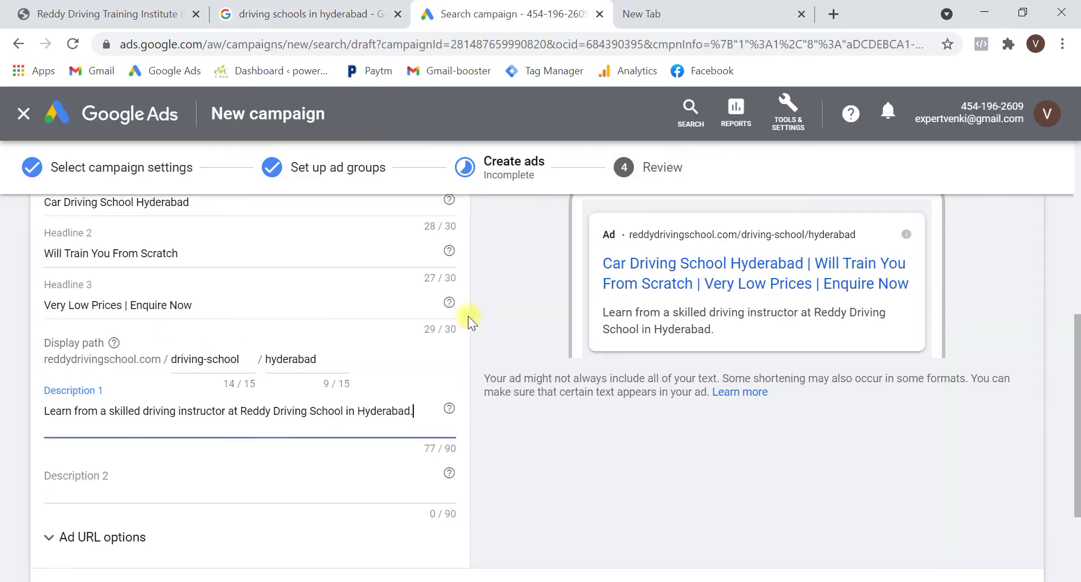
Paste 'Check out our website to know more about the driving courses on offer.' into Description 2
click(277, 492)
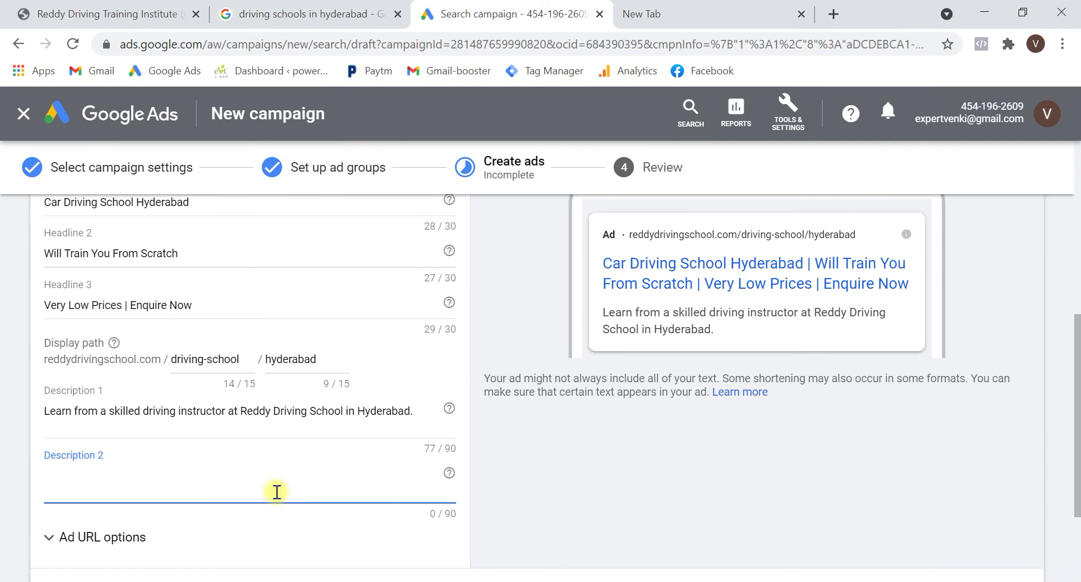
key(ctrl+v)
scroll(275, 492, down, 2)
scroll(670, 349, up, 1)
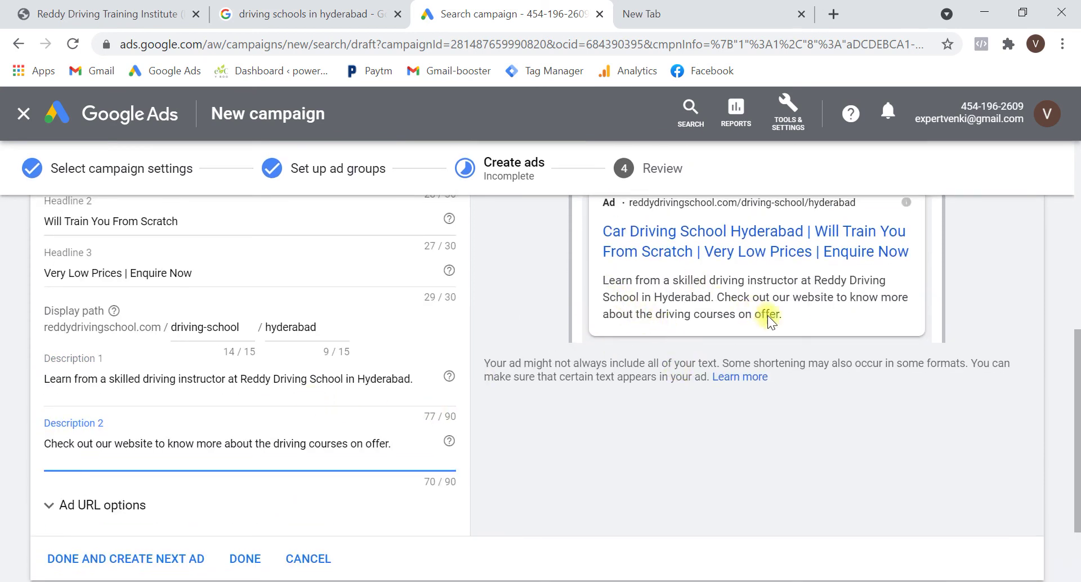
scroll(475, 423, down, 1)
scroll(475, 423, up, 2)
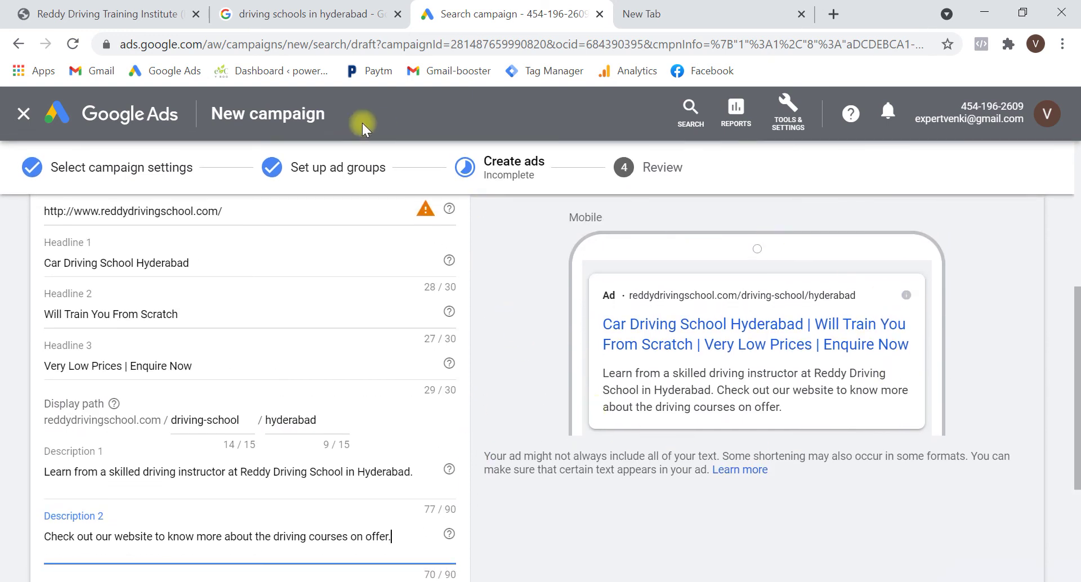
Clear the selection on the competitor search results and return to the ad form
click(298, 12)
click(123, 299)
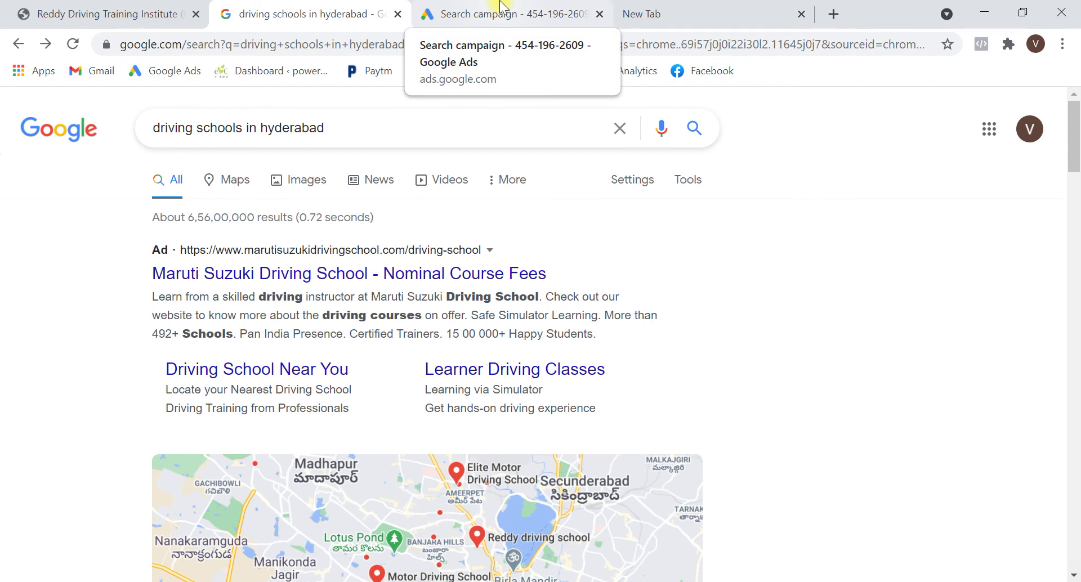
click(503, 7)
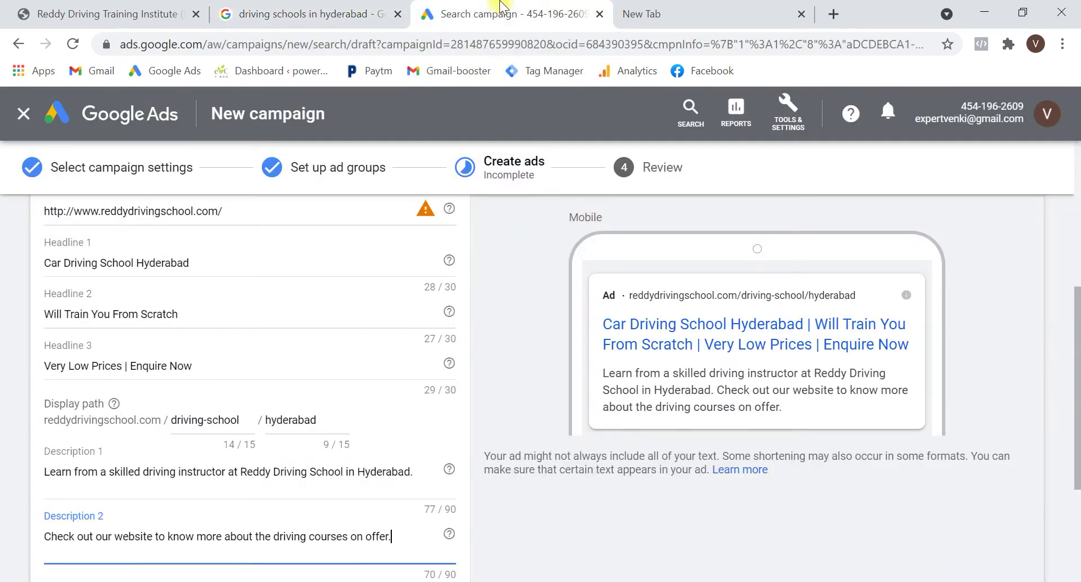
scroll(541, 404, down, 2)
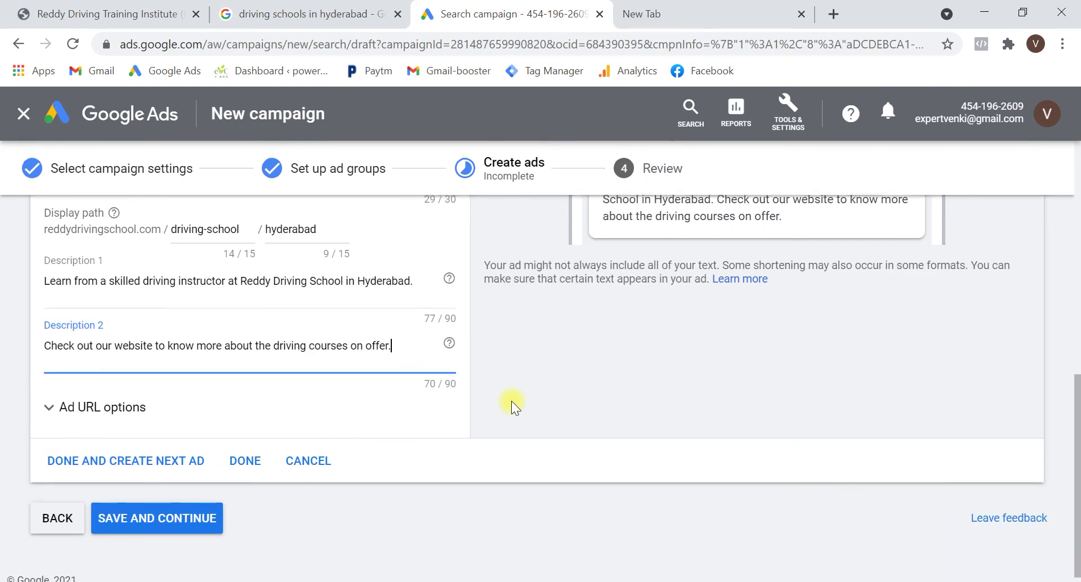
Finish the text ad, go to Review, and publish the Driving School campaign
click(257, 462)
click(192, 509)
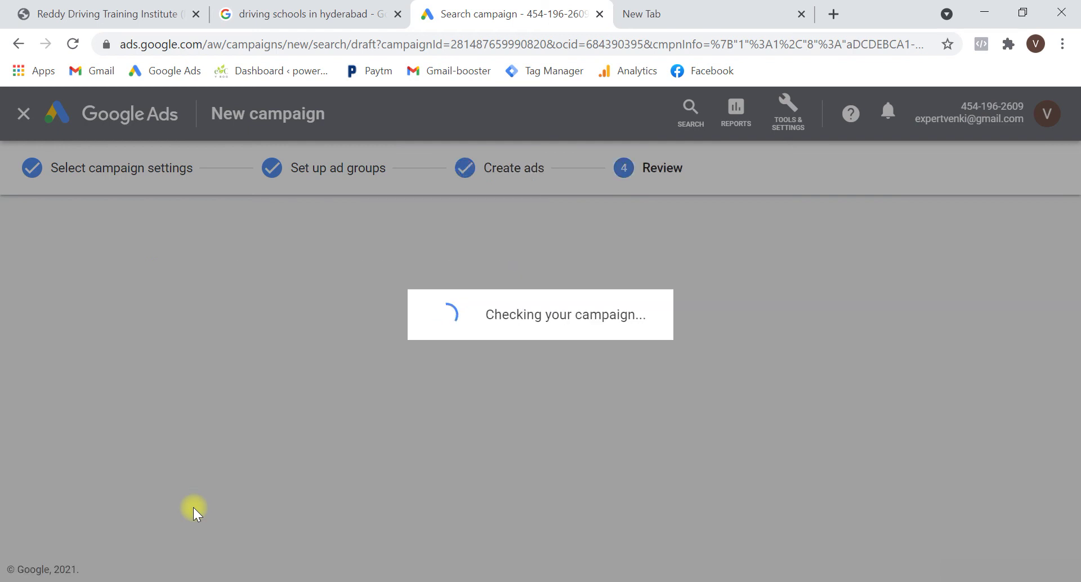
scroll(299, 298, down, 2)
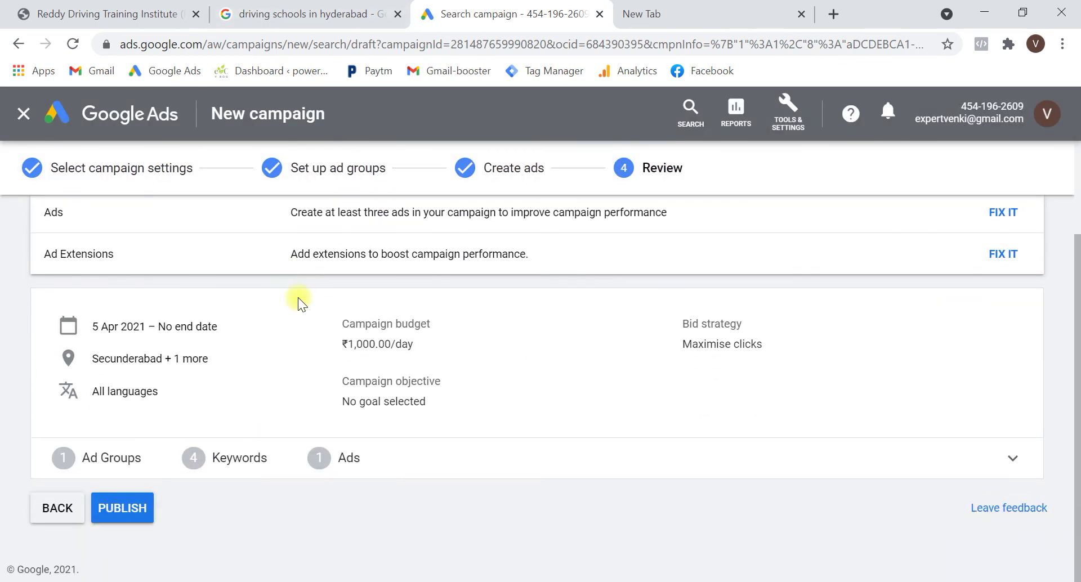
click(119, 510)
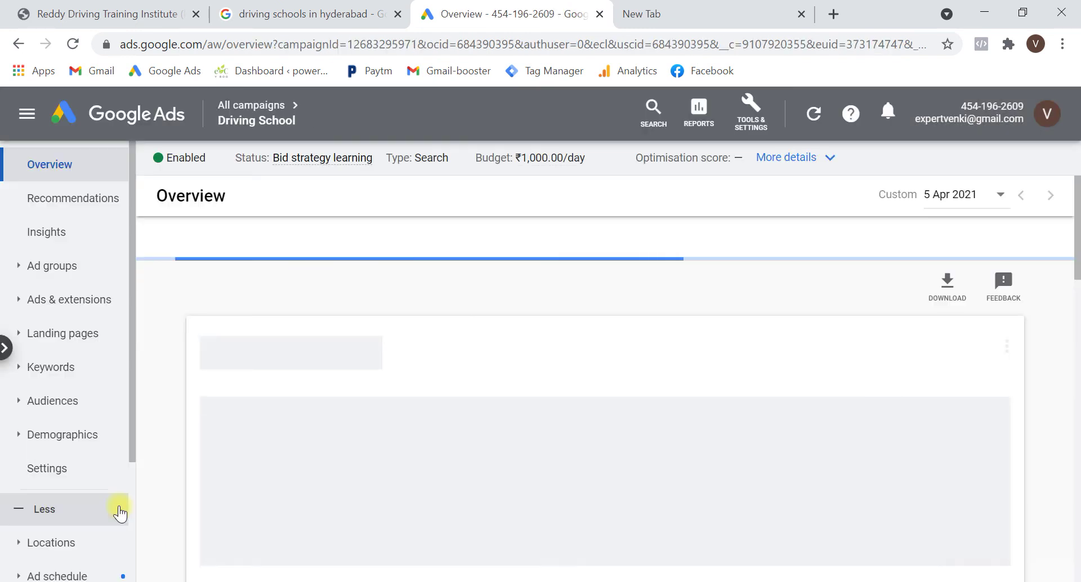
Open the campaign's Extensions summary and dismiss the extensions guide popup
click(94, 302)
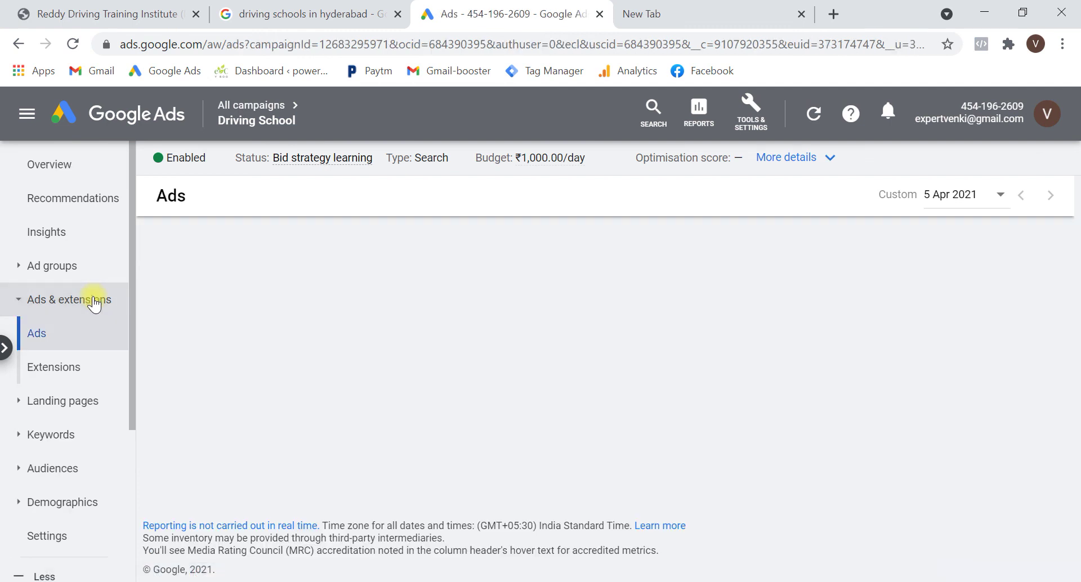
click(65, 379)
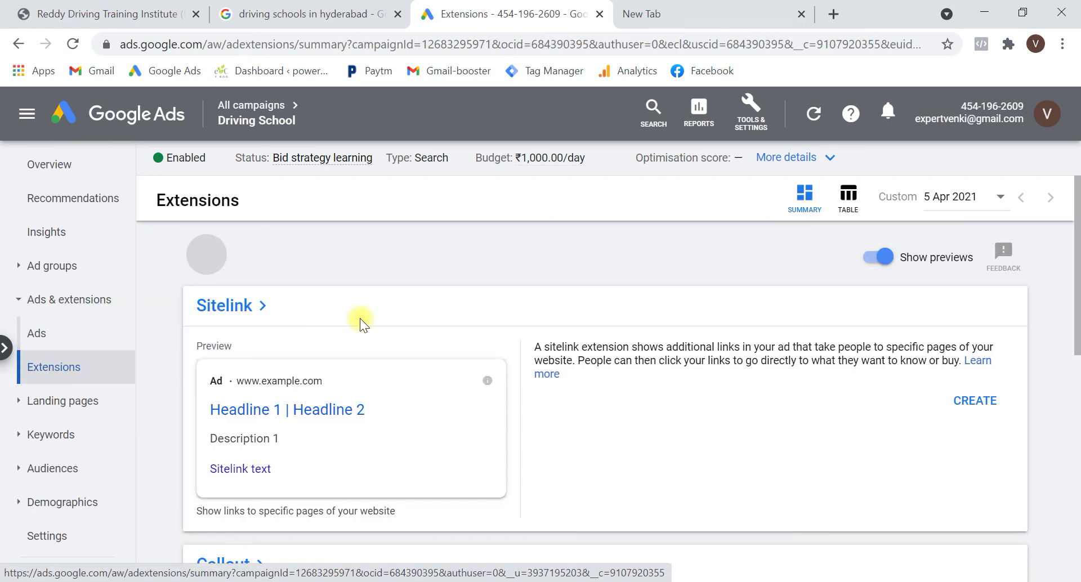
scroll(360, 319, down, 7)
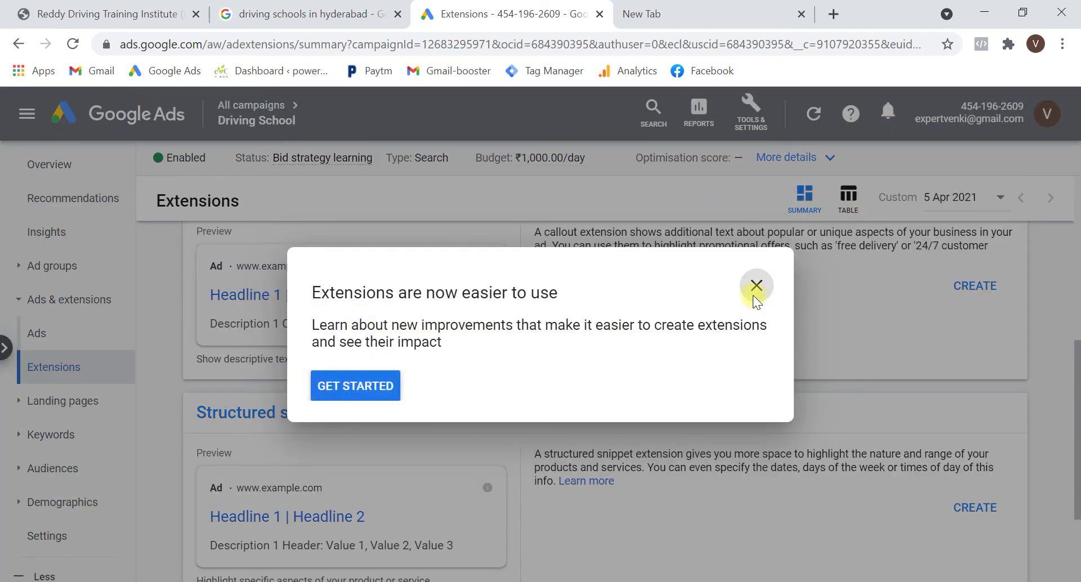
click(756, 285)
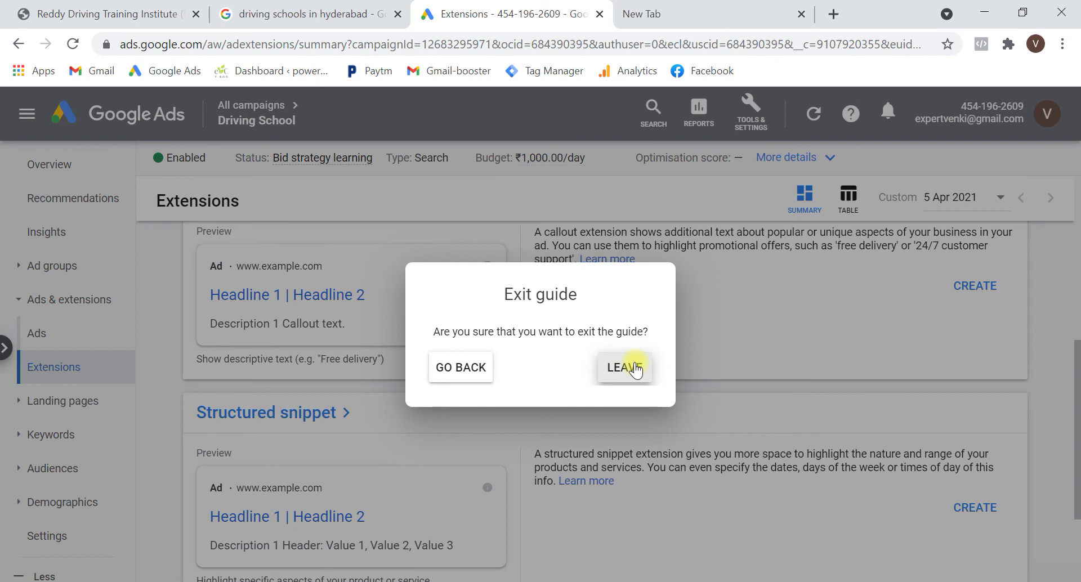
click(635, 363)
Start a new call extension from the extension types list
scroll(634, 363, down, 2)
scroll(633, 363, up, 10)
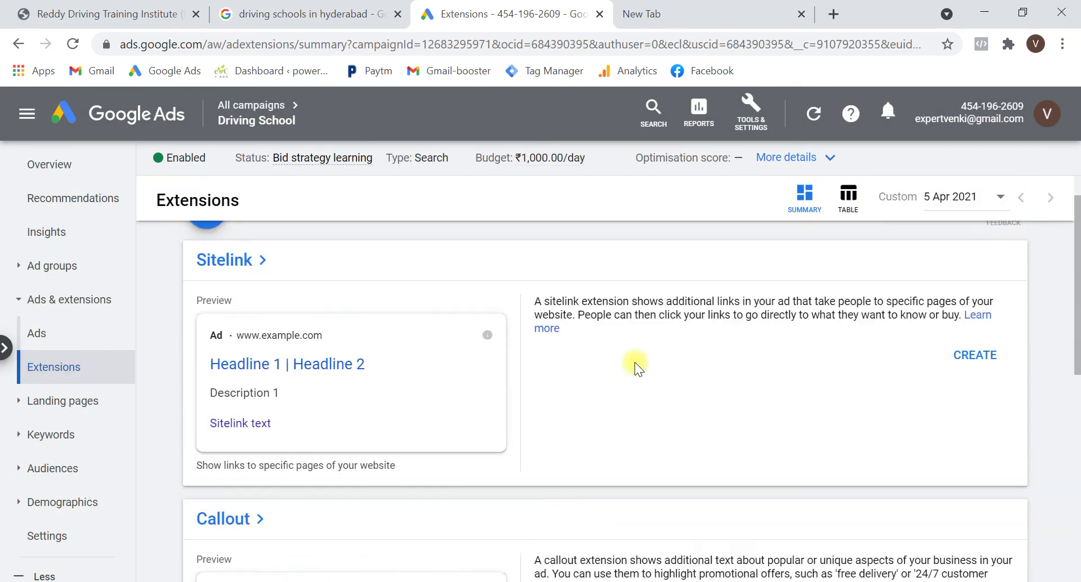
click(207, 256)
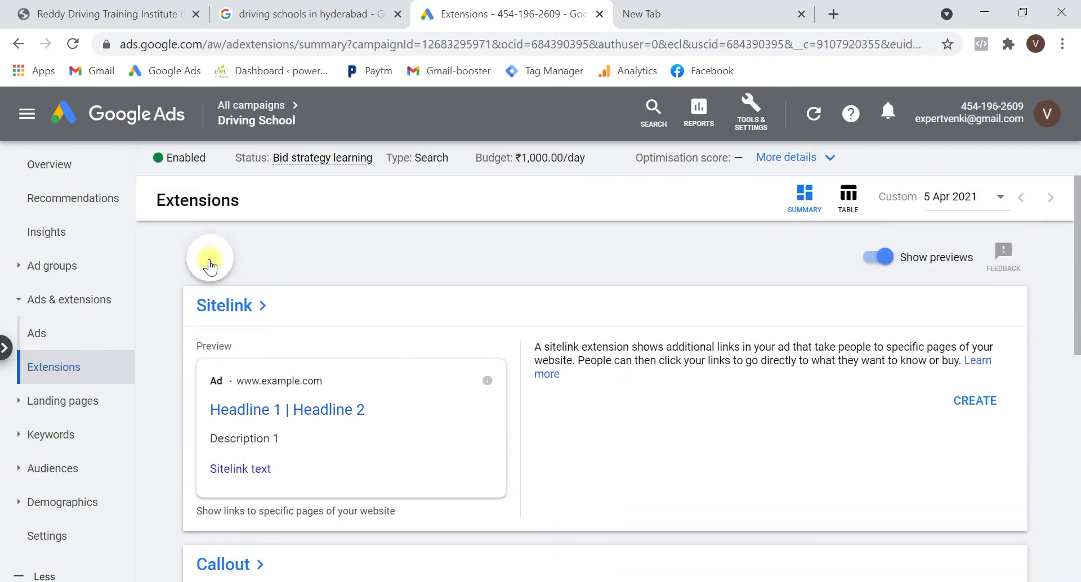
click(319, 318)
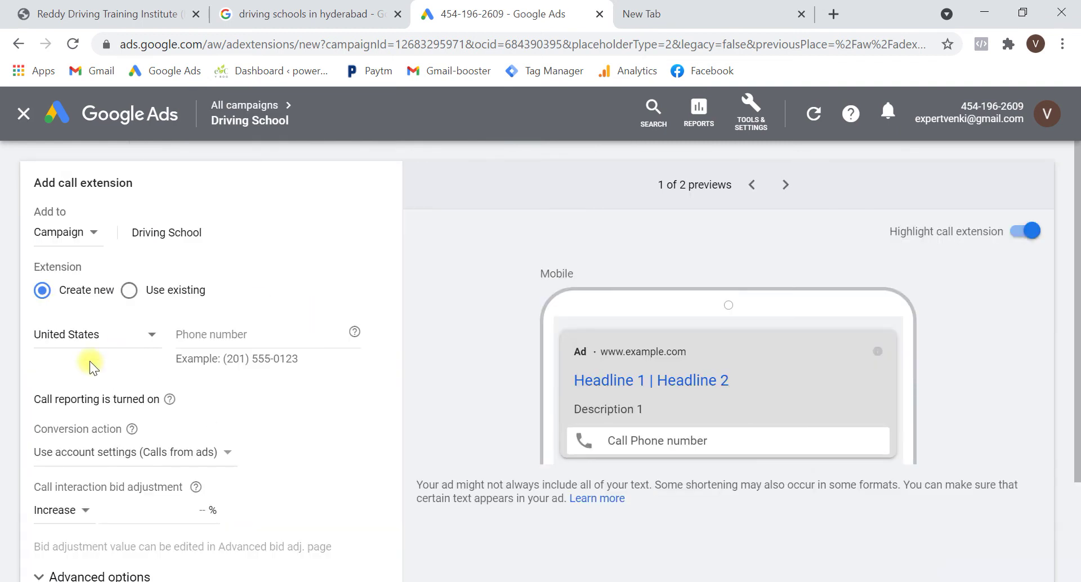
Set the phone country to India, enter the school's phone number, and save the call extension
click(94, 344)
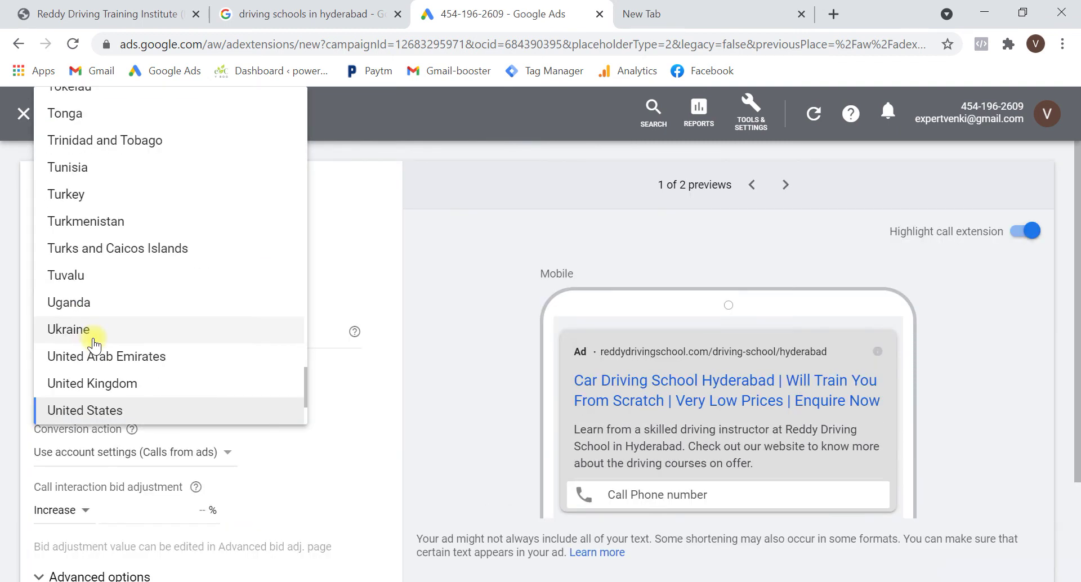
scroll(94, 344, up, 15)
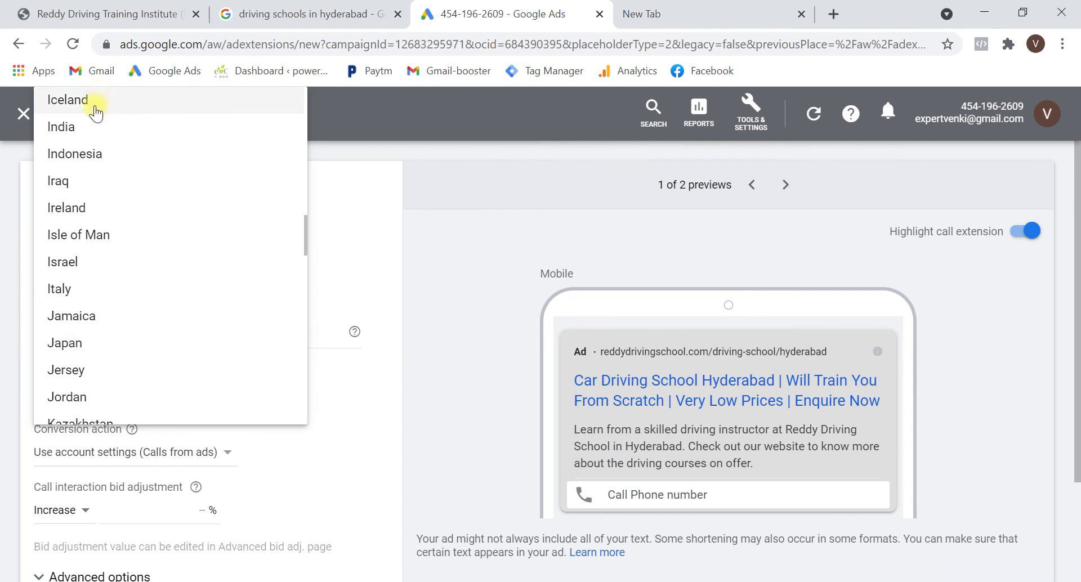
click(90, 125)
click(232, 335)
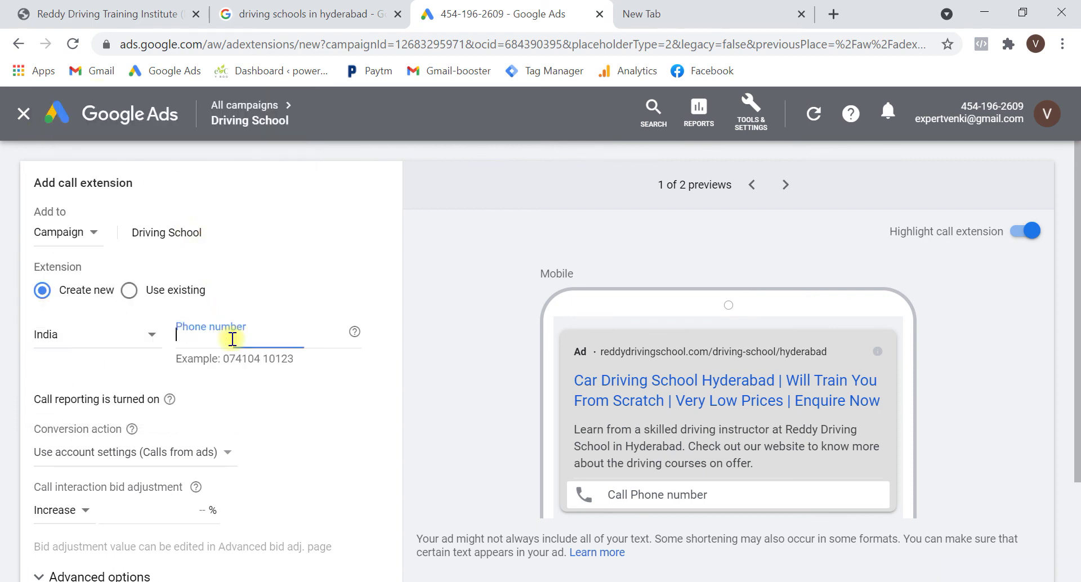
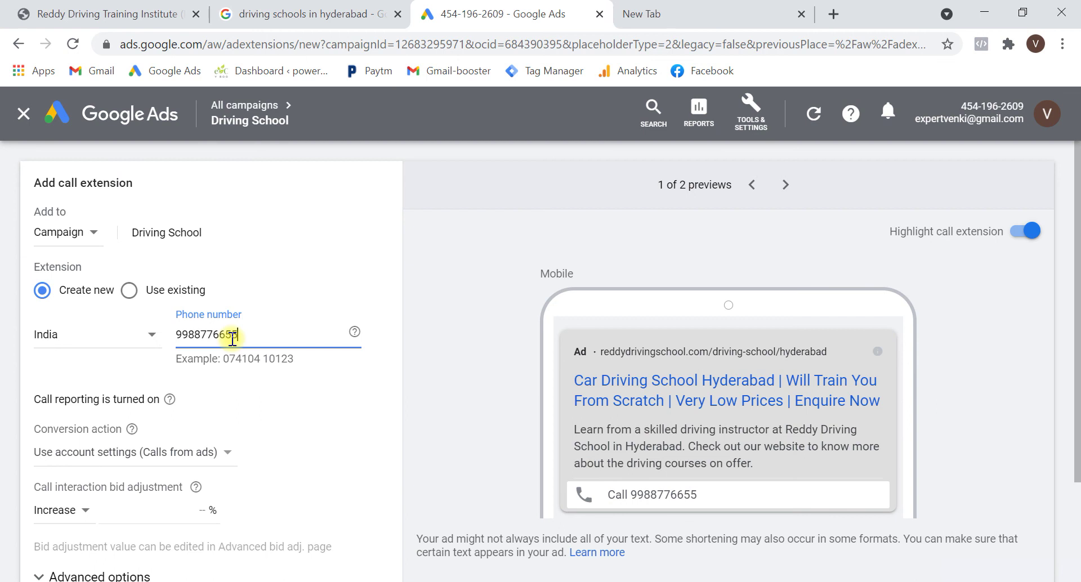
scroll(230, 338, down, 2)
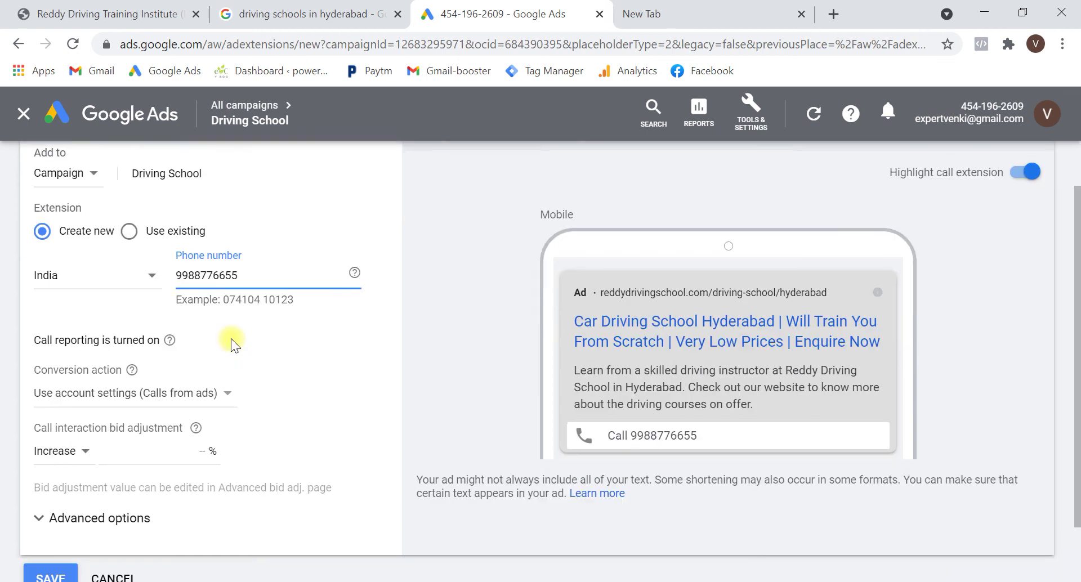
click(61, 553)
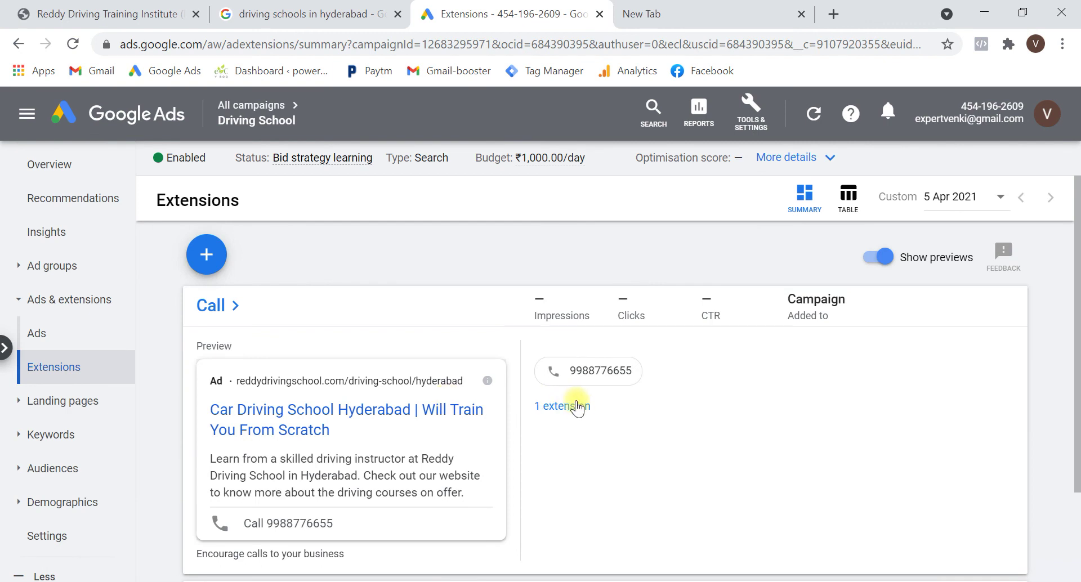
Open the saved call extension for editing from the Call extensions table
click(576, 406)
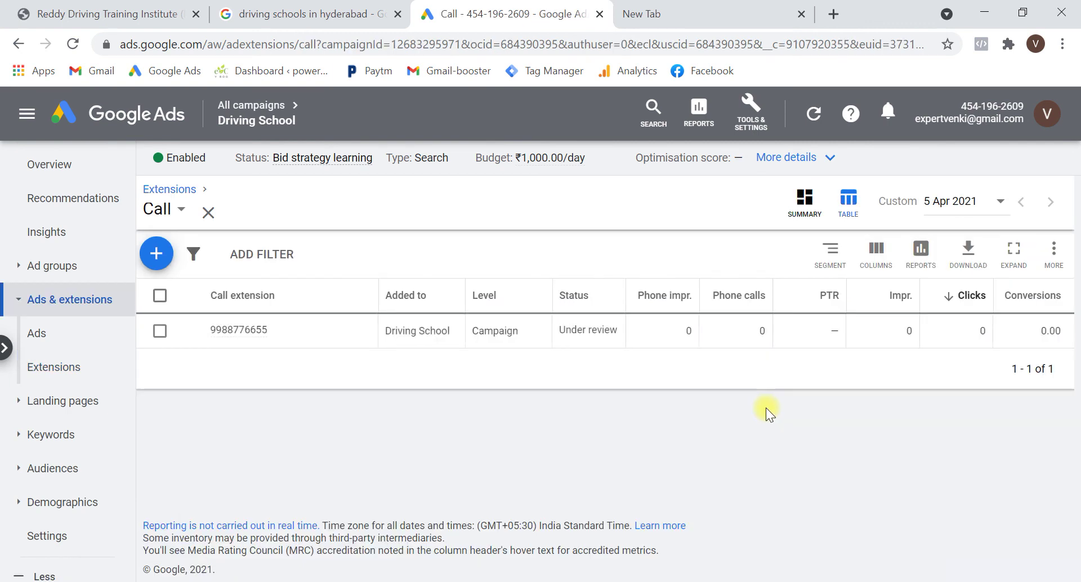
click(276, 334)
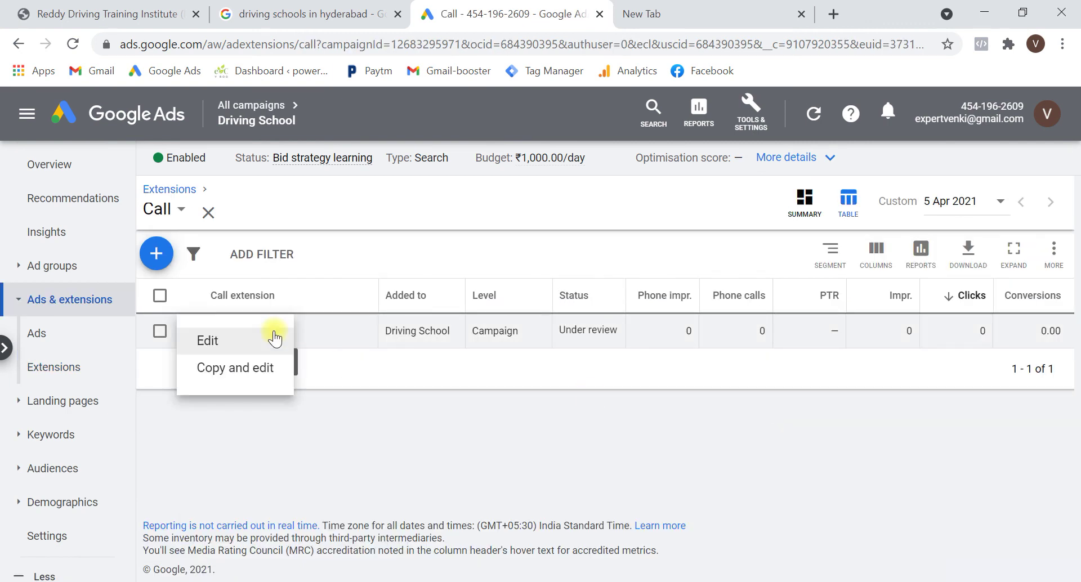
click(251, 337)
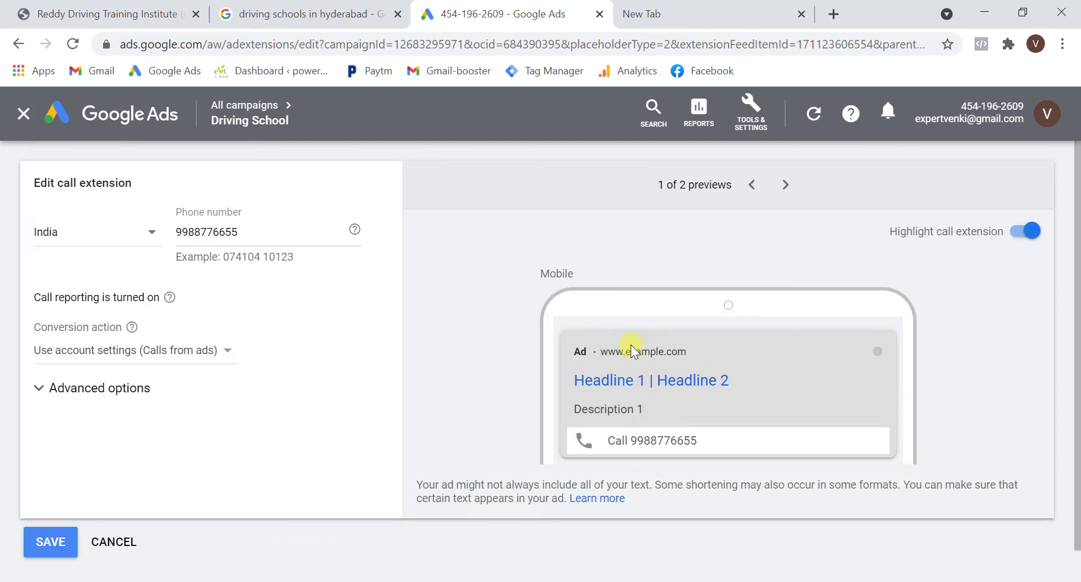
Compare the desktop and mobile ad previews, then cancel the editor without changes
scroll(617, 410, down, 1)
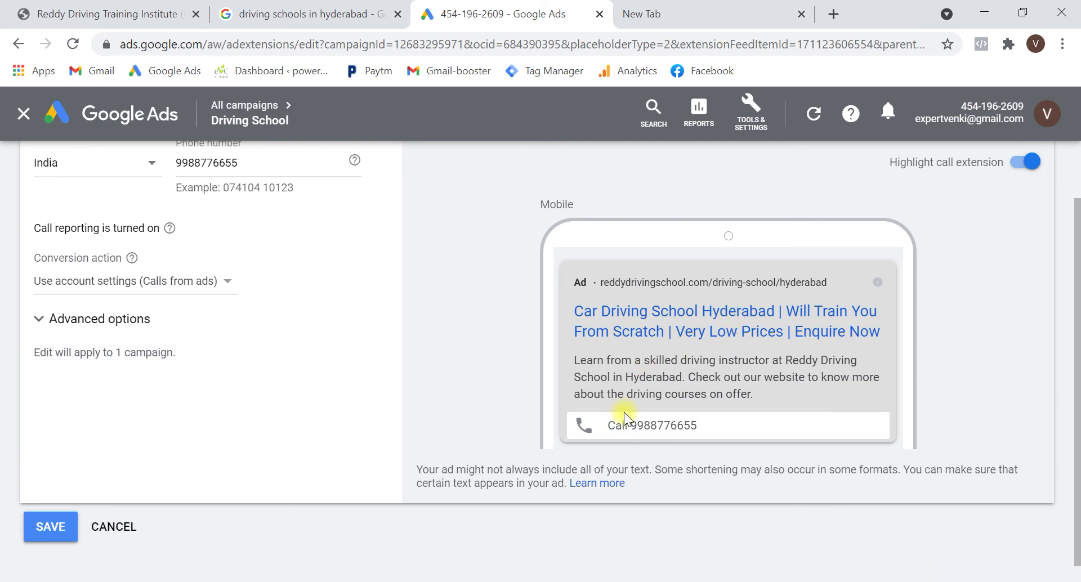
scroll(633, 423, up, 1)
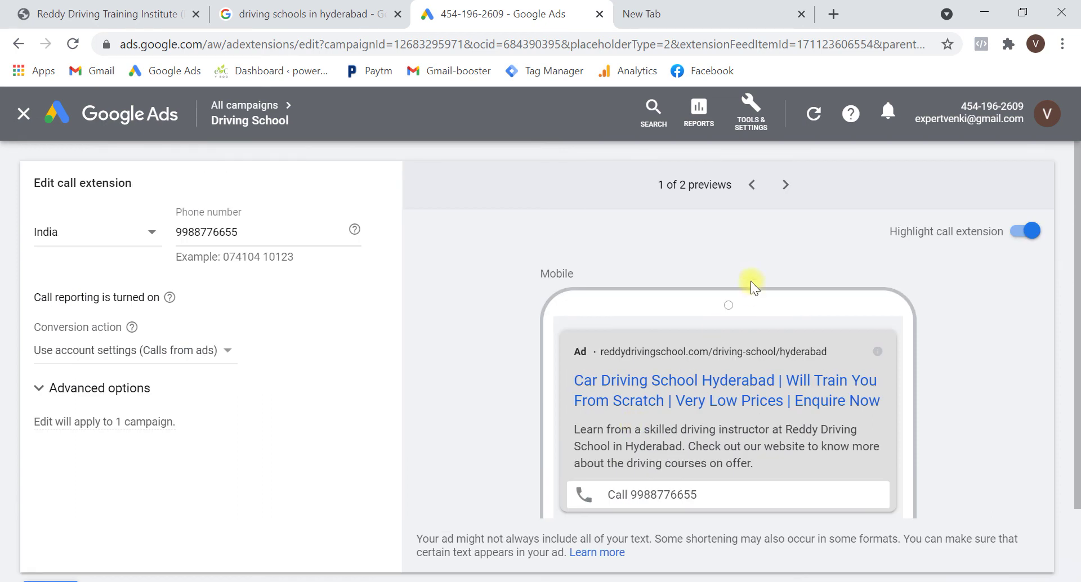
click(783, 188)
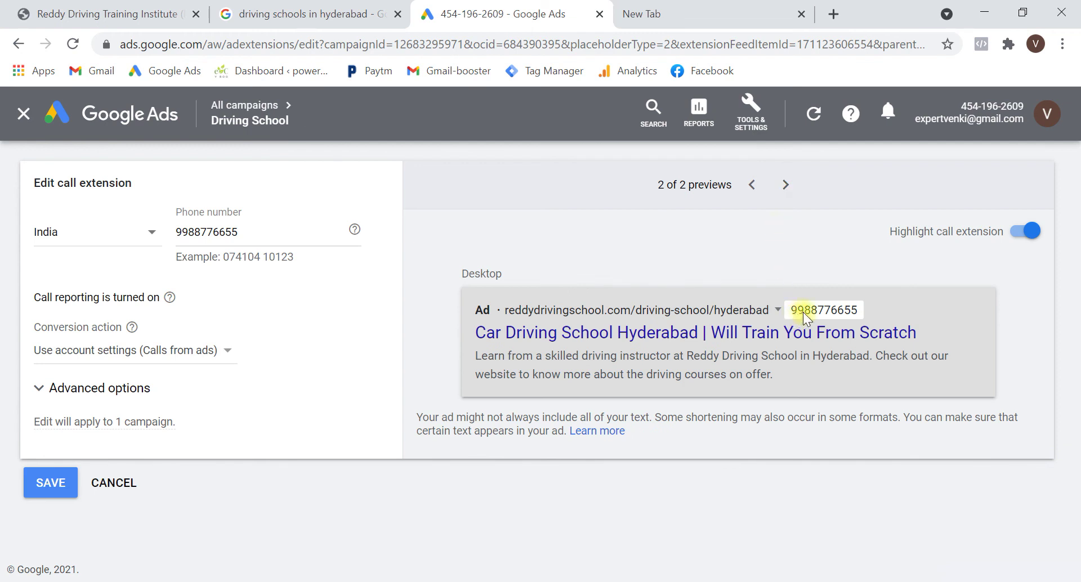
click(753, 186)
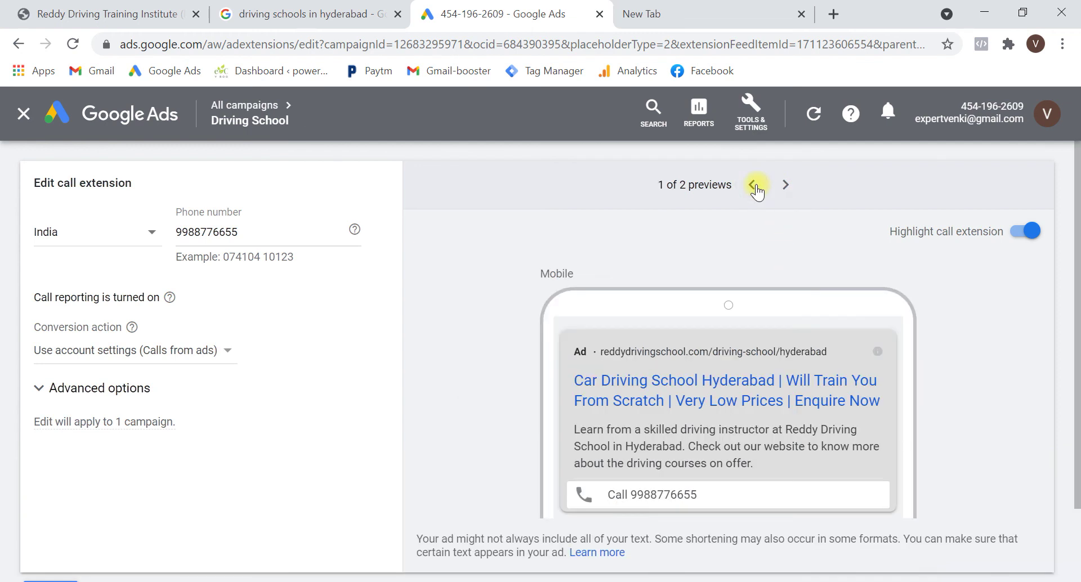
scroll(297, 411, down, 2)
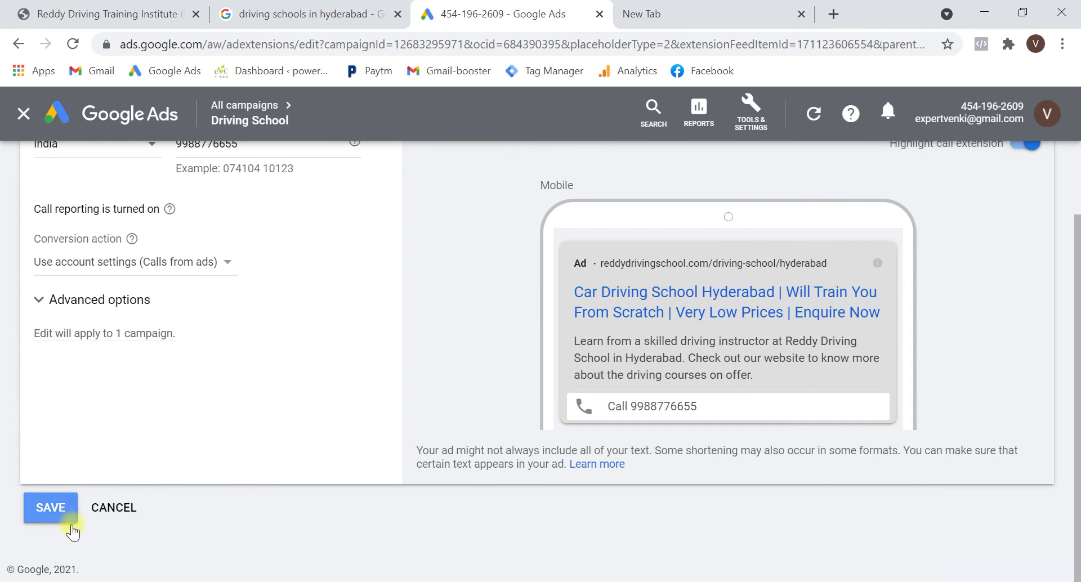
click(115, 508)
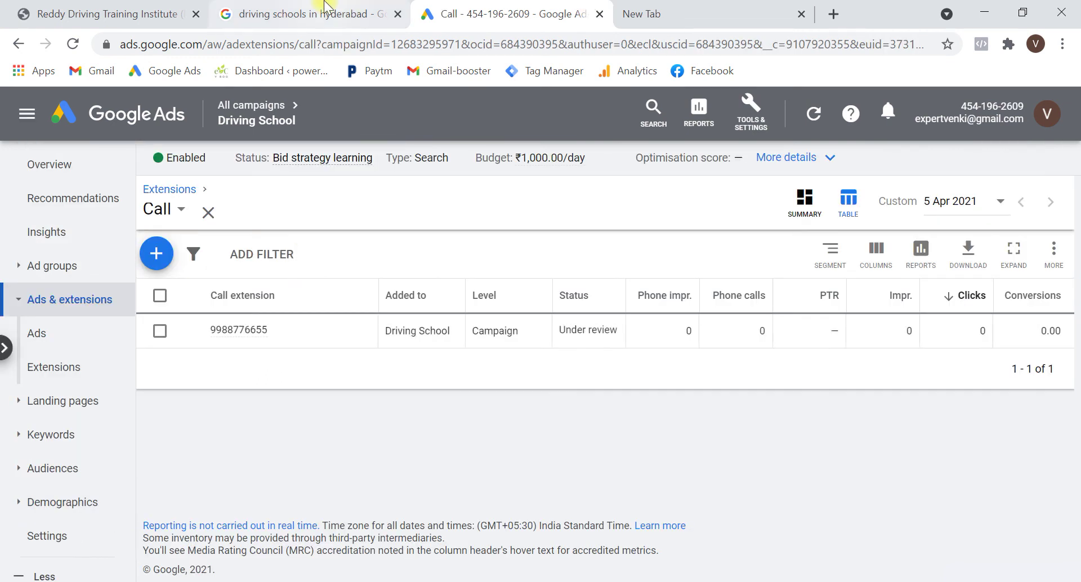
click(315, 14)
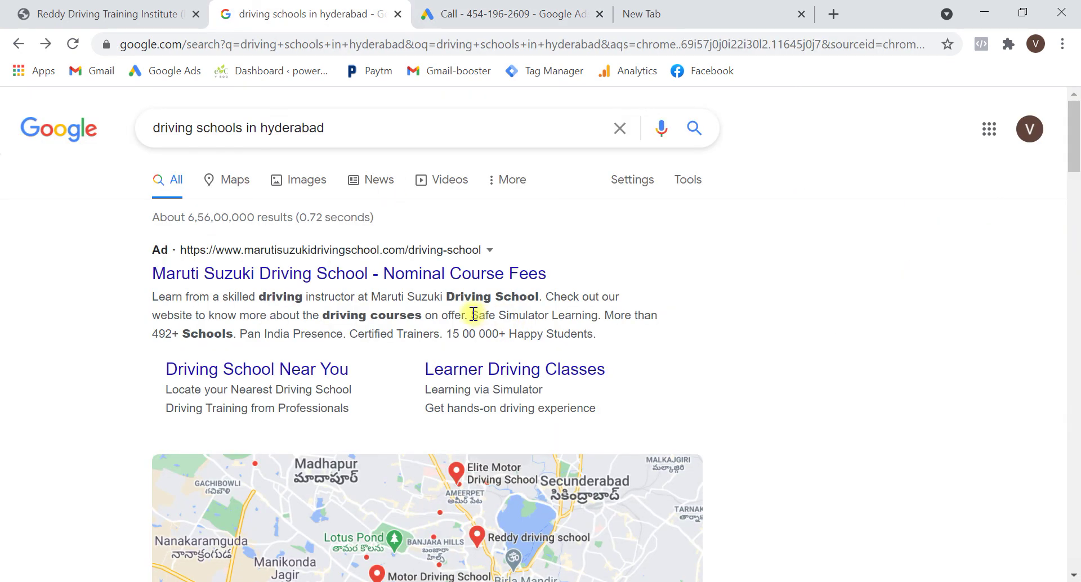
Start a structured snippet extension with the Service catalog header
drag(470, 315, 611, 338)
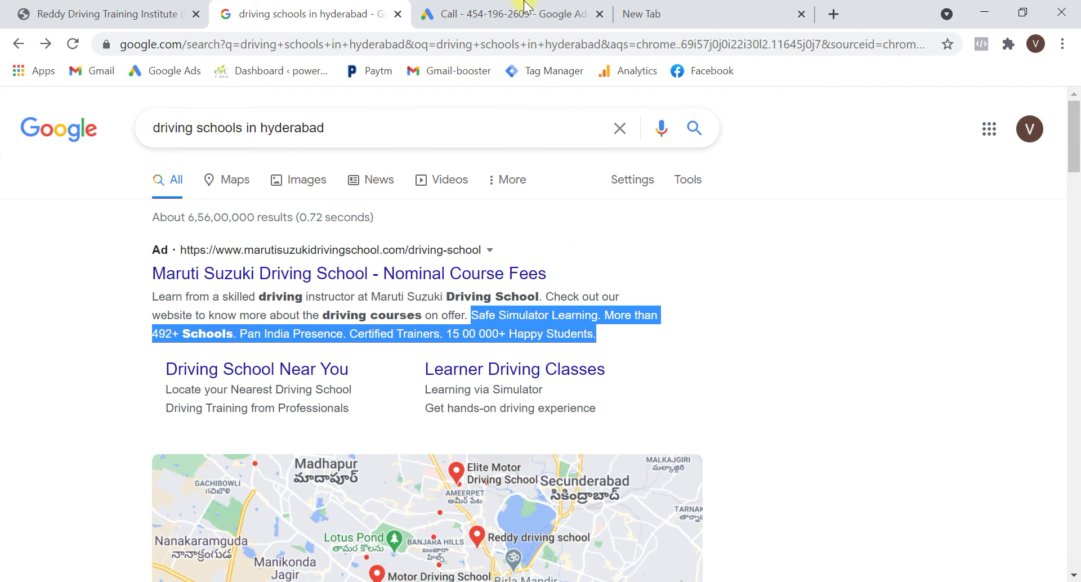
click(523, 10)
click(208, 213)
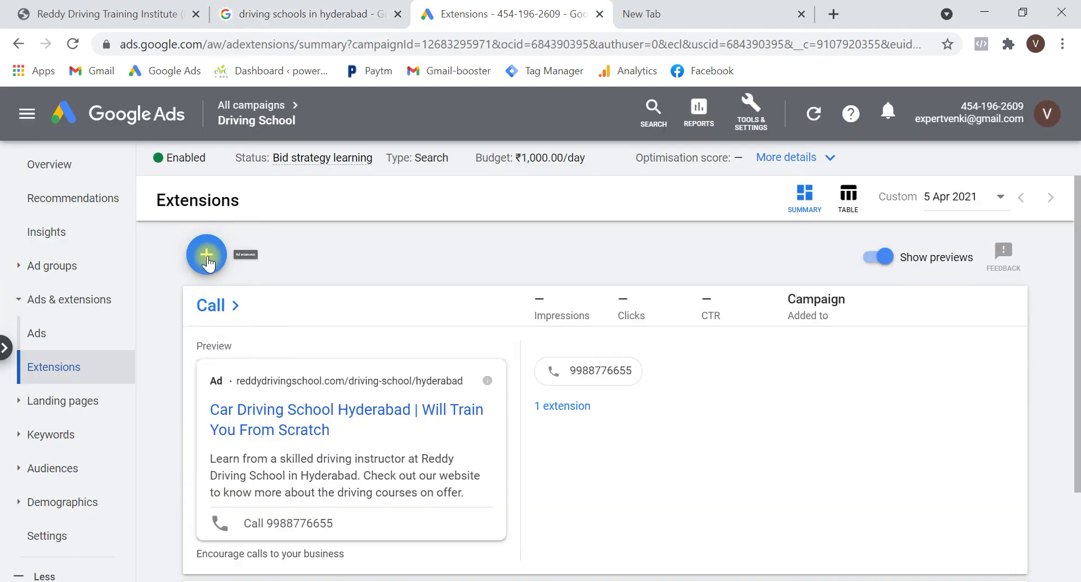
click(207, 256)
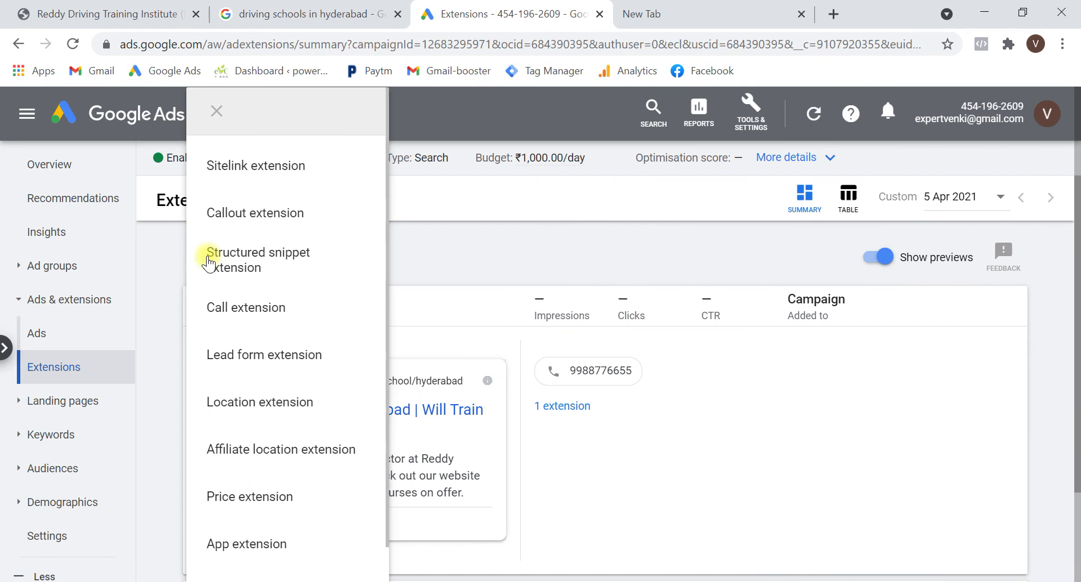
click(266, 257)
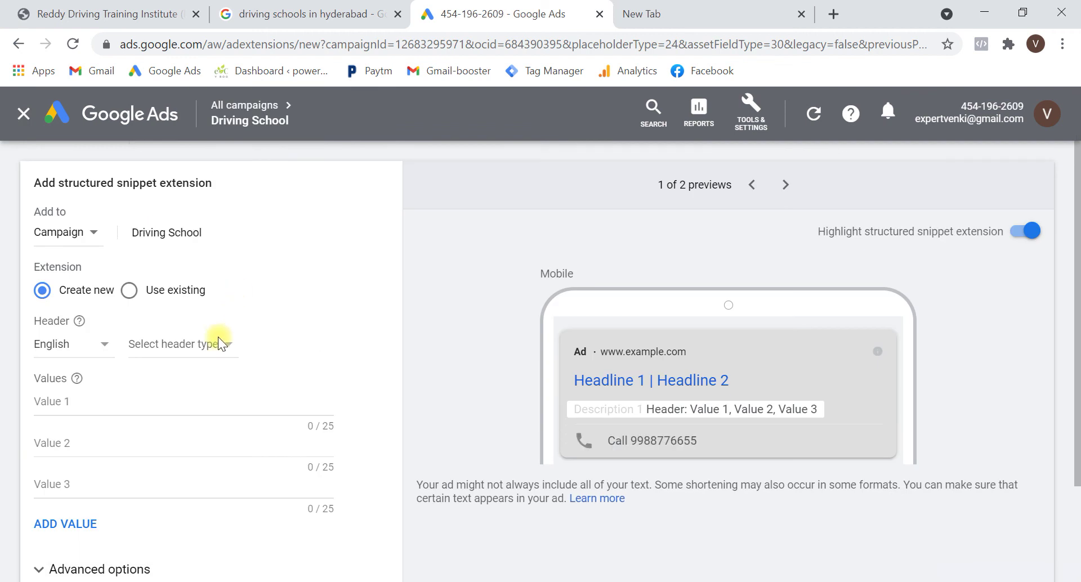
click(217, 343)
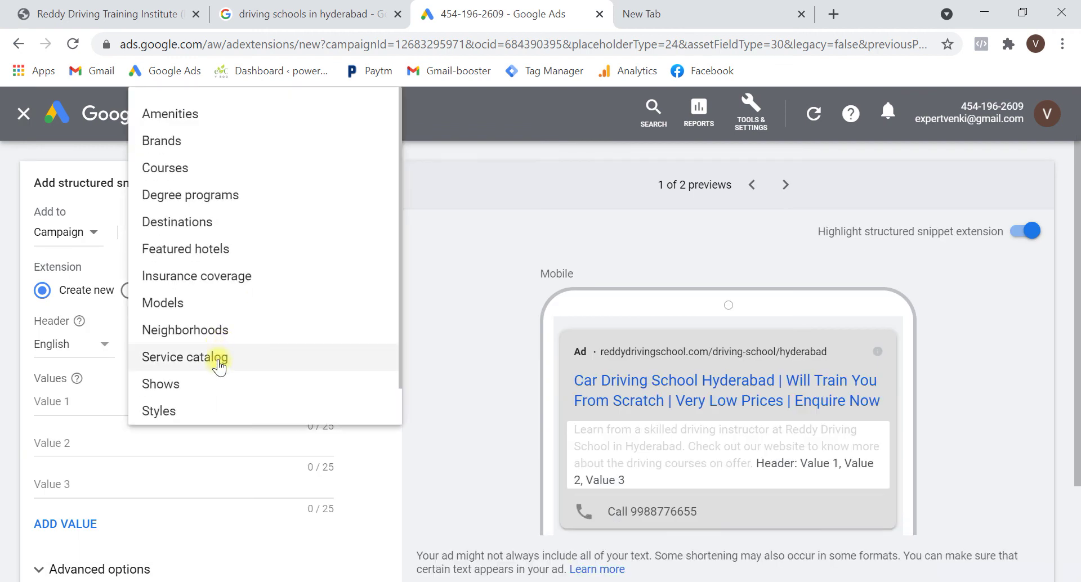
click(218, 362)
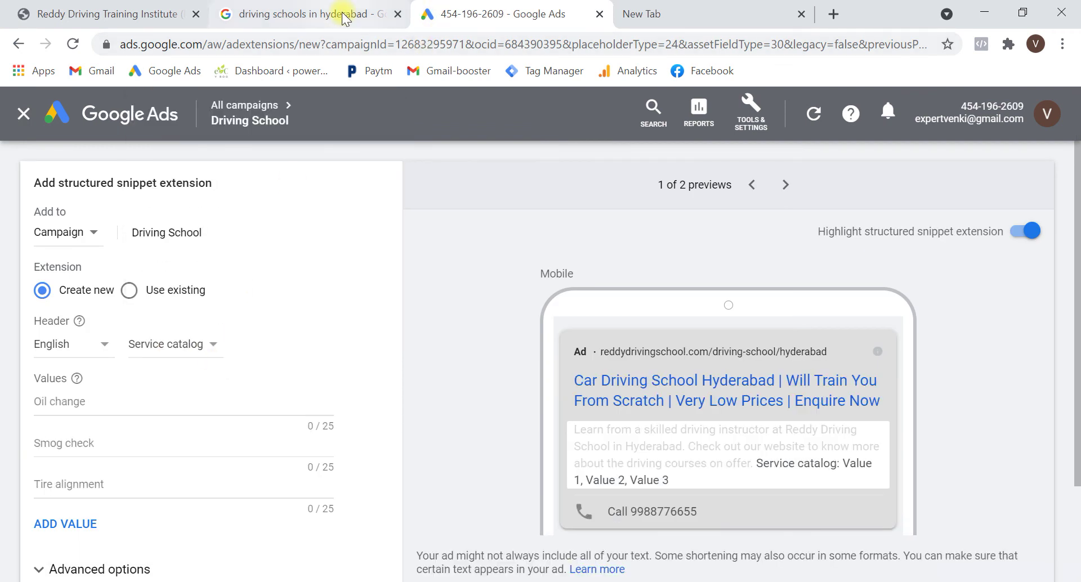
Enter snippet values '4 Wheeler' and '2 Wheeler', checking the competitor ad for wording
click(342, 14)
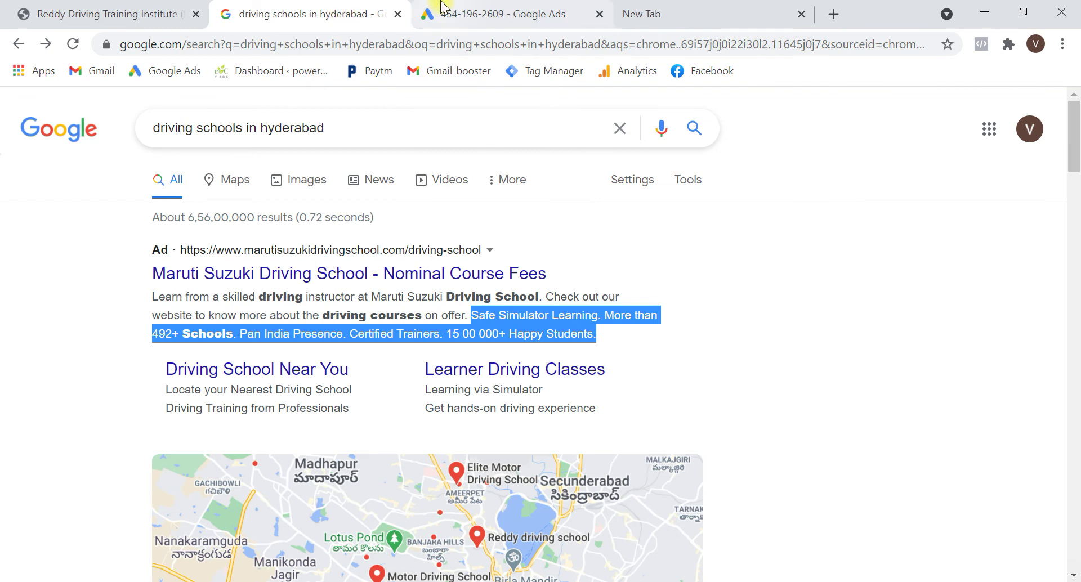
click(507, 7)
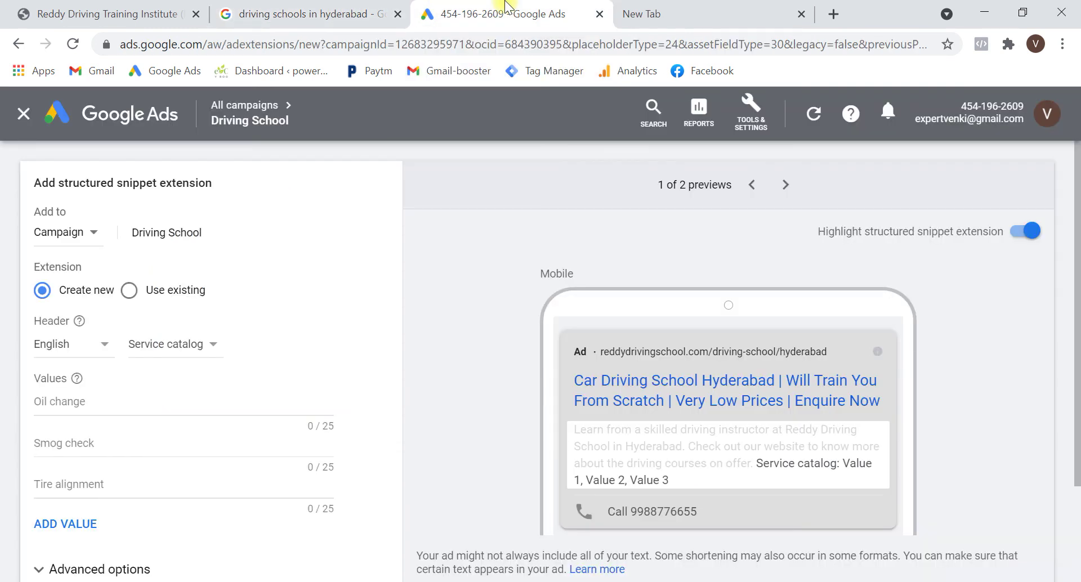
click(157, 407)
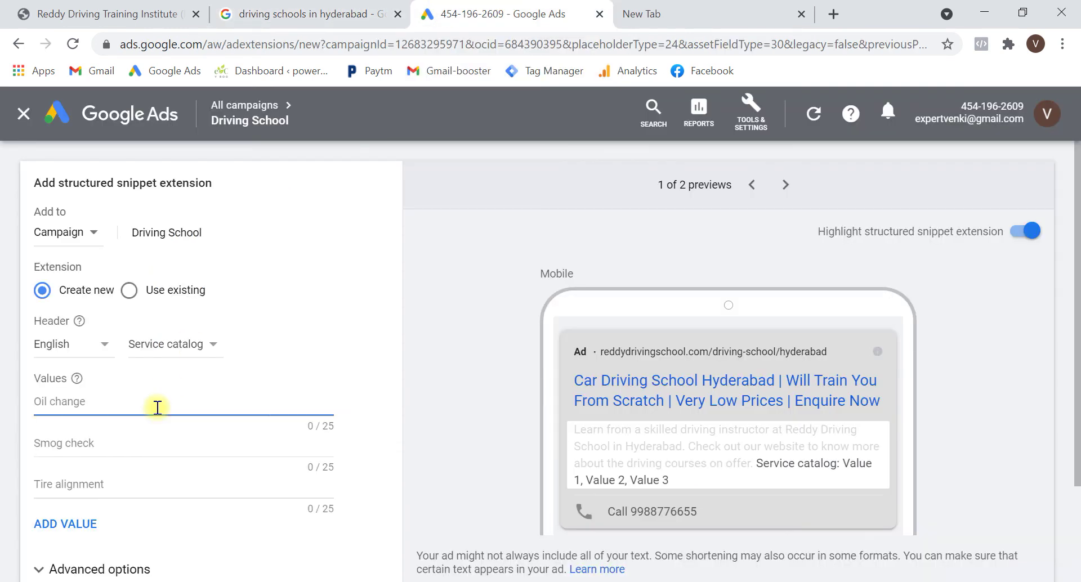
text(Car)
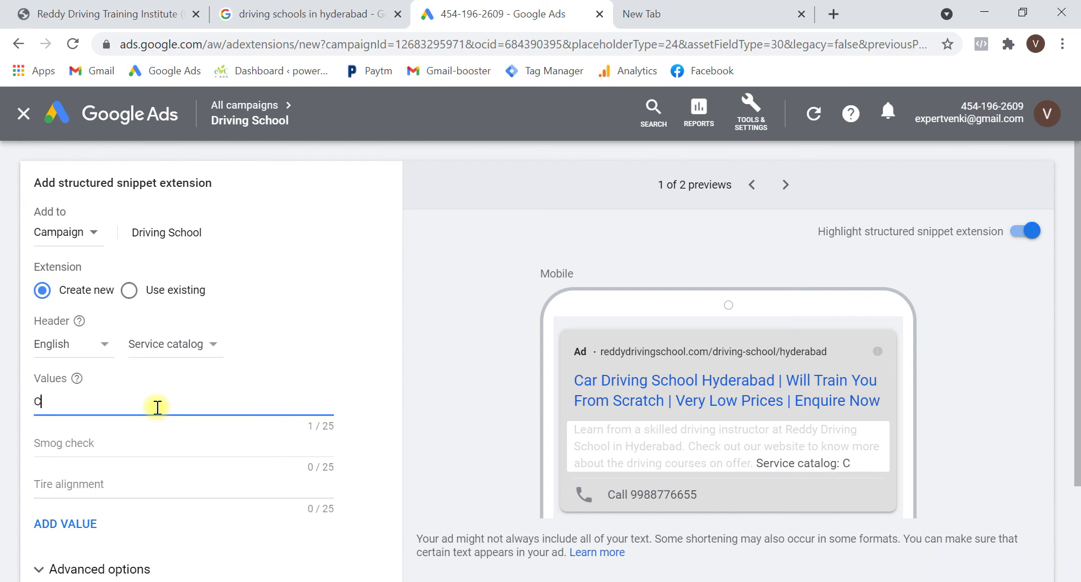
key(BackSpace)
key(BackSpace)
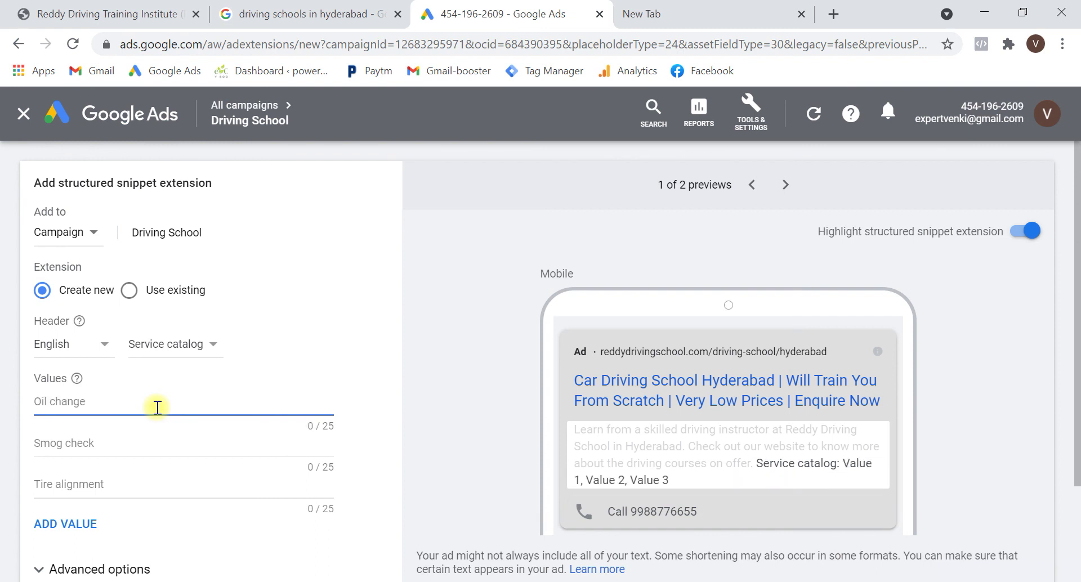
text(4 Whe)
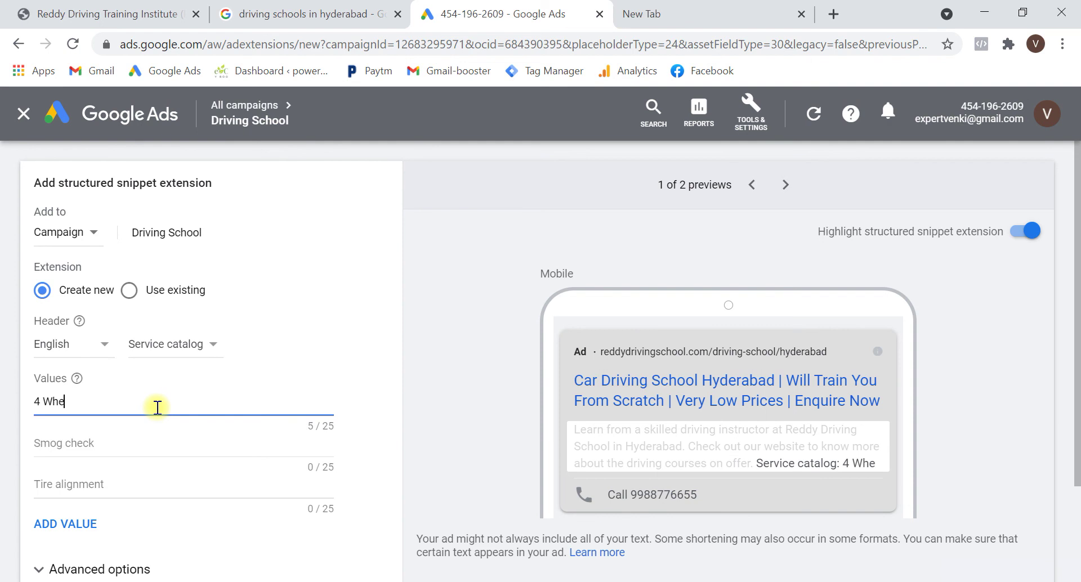
text(eler)
key(Tab)
text(2)
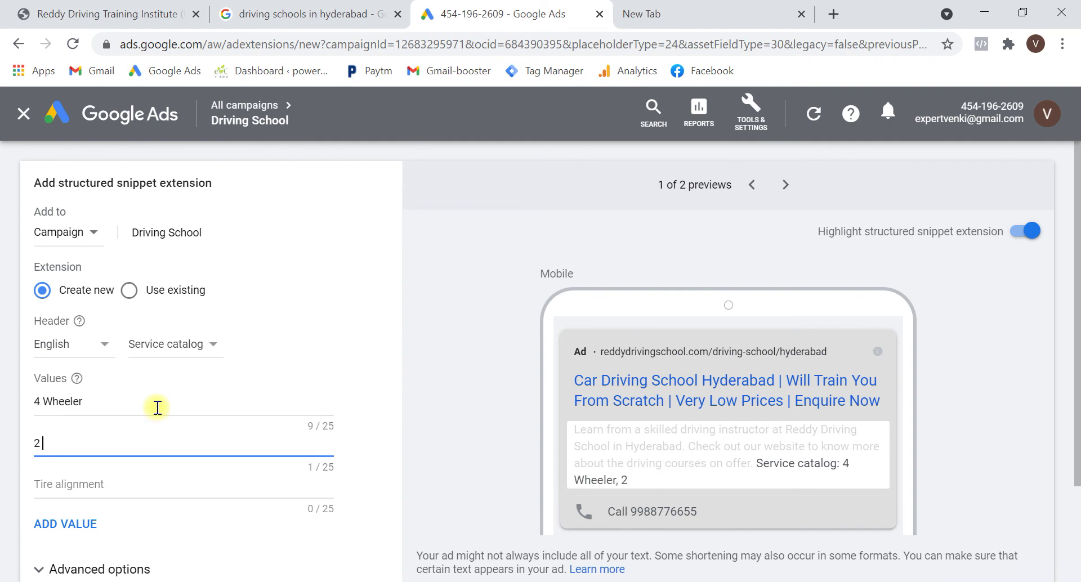
text( Wheeler)
scroll(169, 450, down, 2)
click(43, 505)
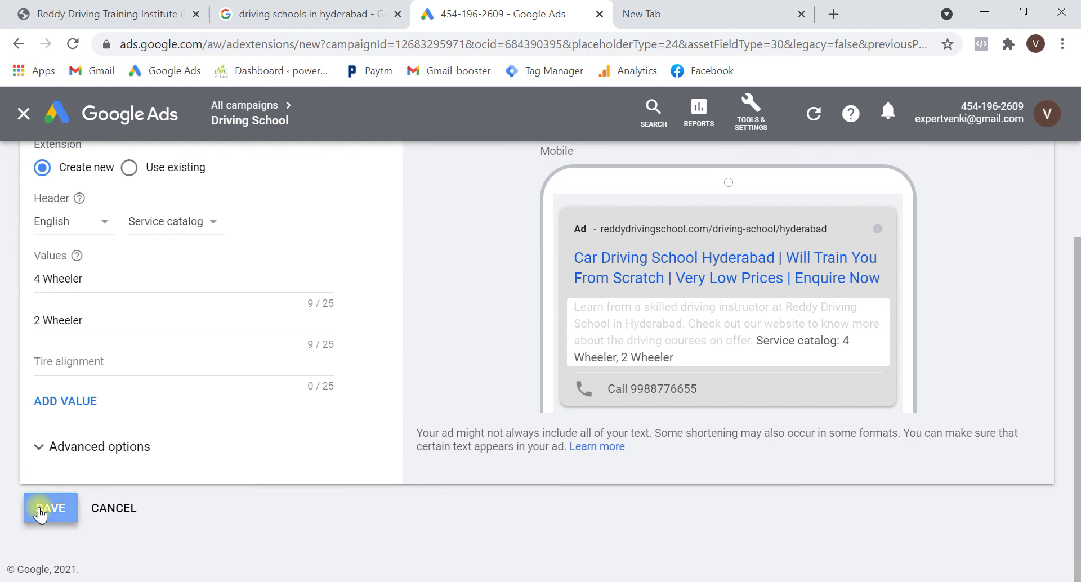
Add third value 'Separate Ladies Trainer', fix its spelling, and save the snippet
click(114, 359)
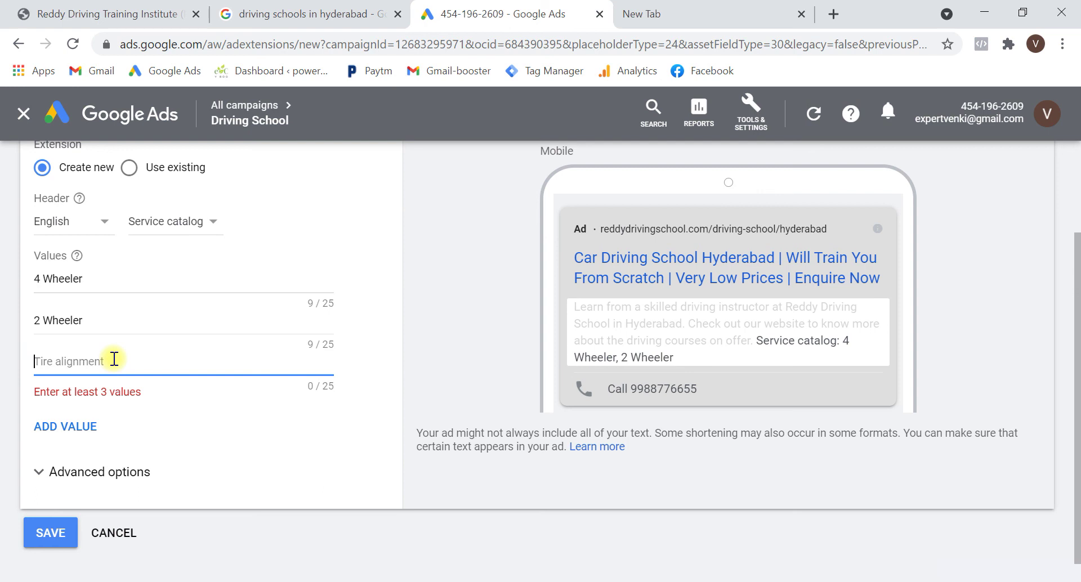
text(Seperate )
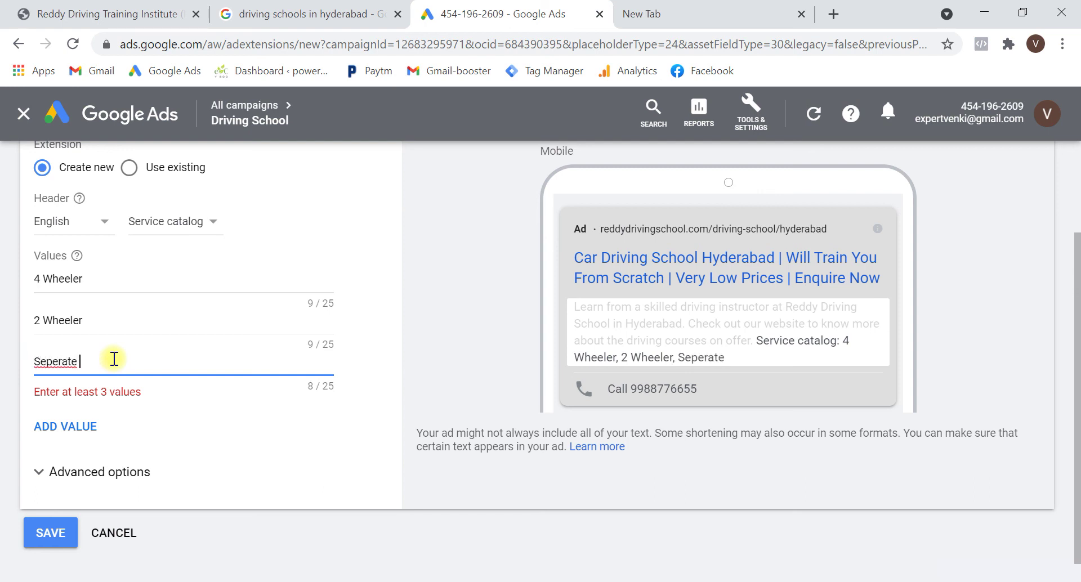
text(Ladies Tr)
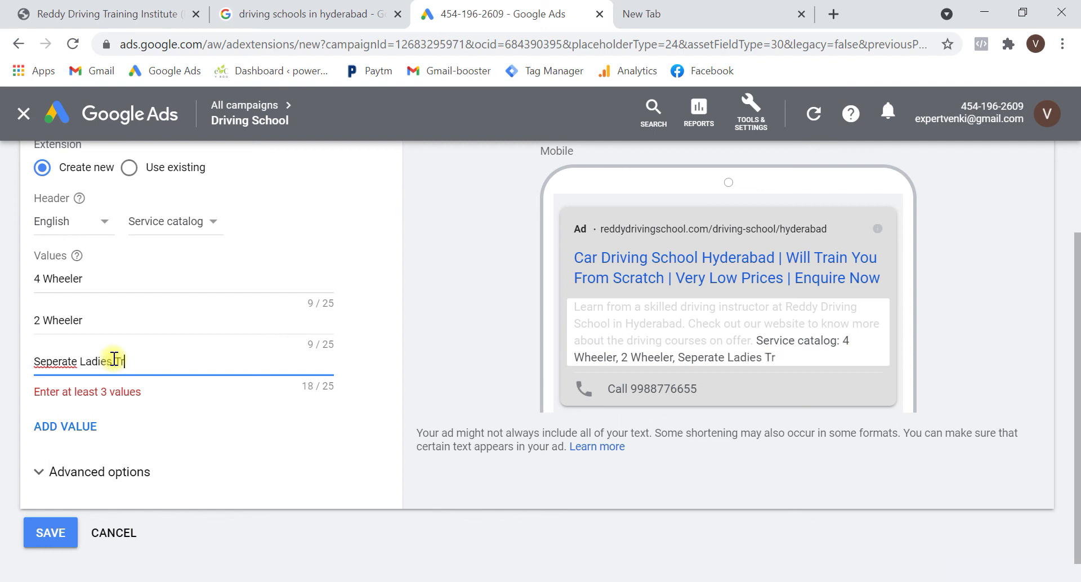
text(ainer)
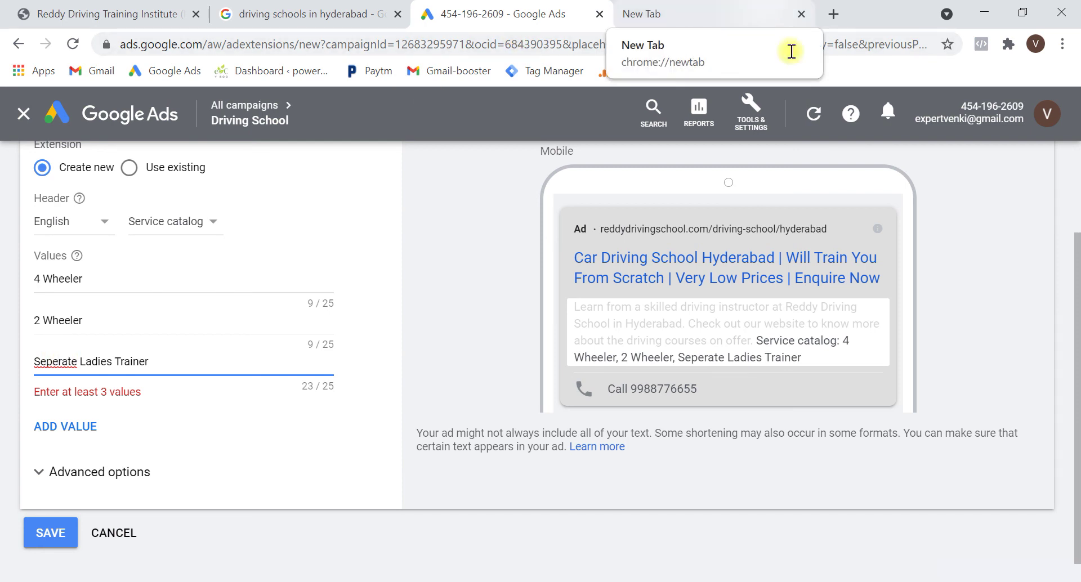
key(BackSpace)
text(a)
click(1019, 574)
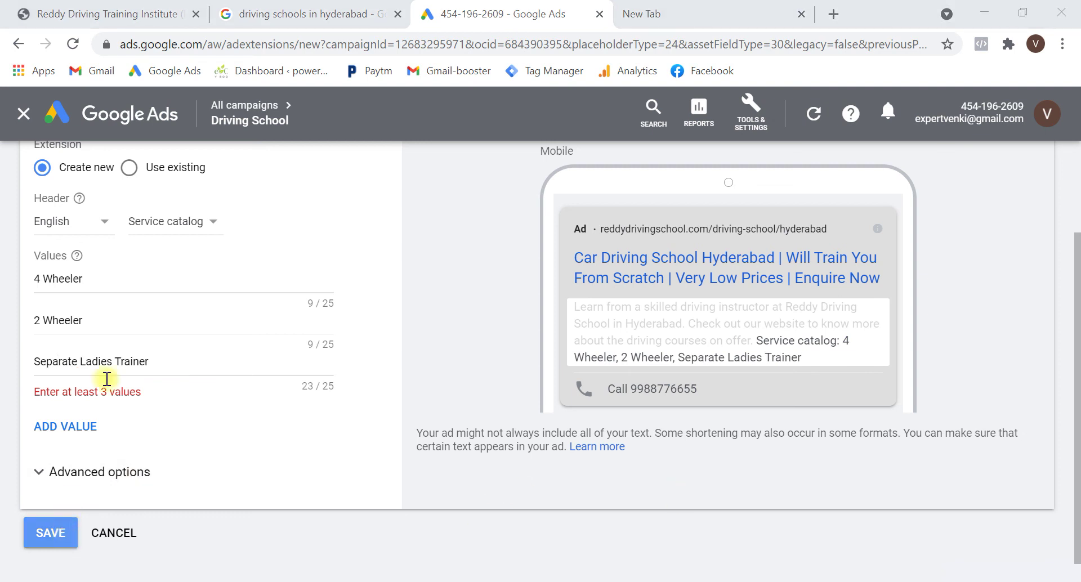
click(59, 535)
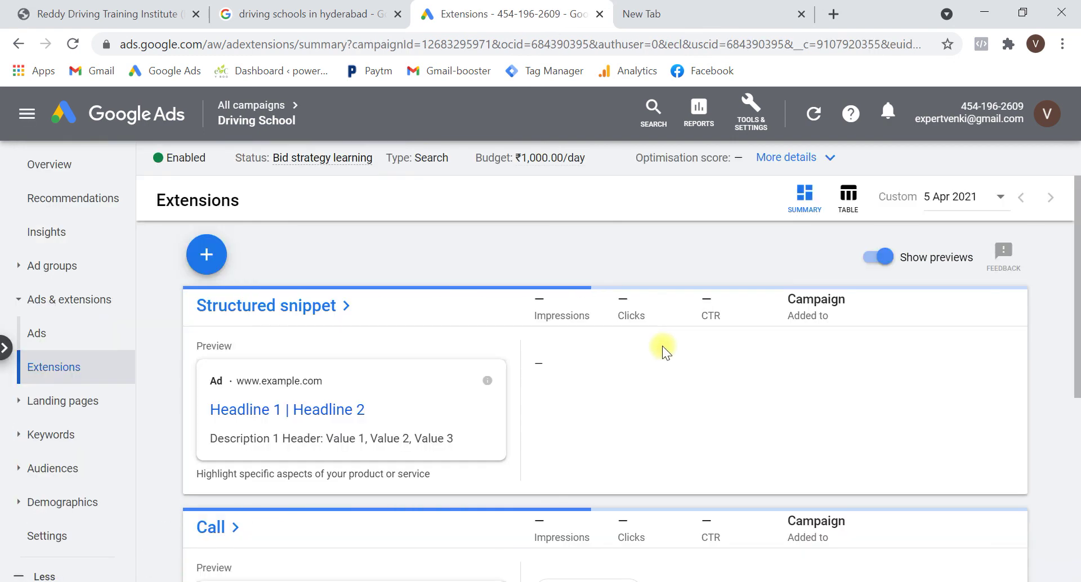
Start a callout extension and paste 'Safe Simulator Learning' from the competitor ad as callout 1
click(197, 260)
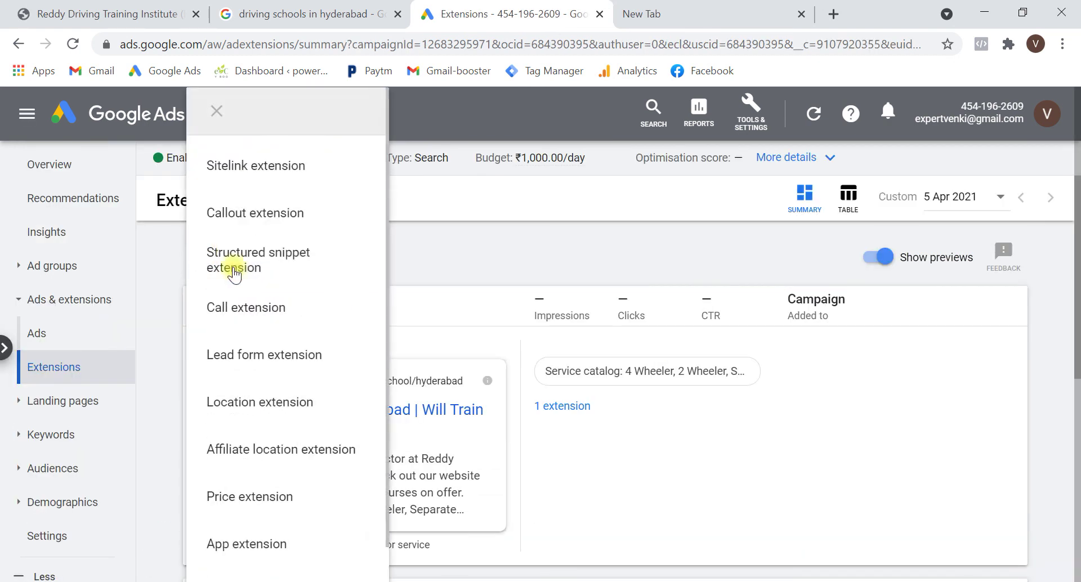
click(266, 220)
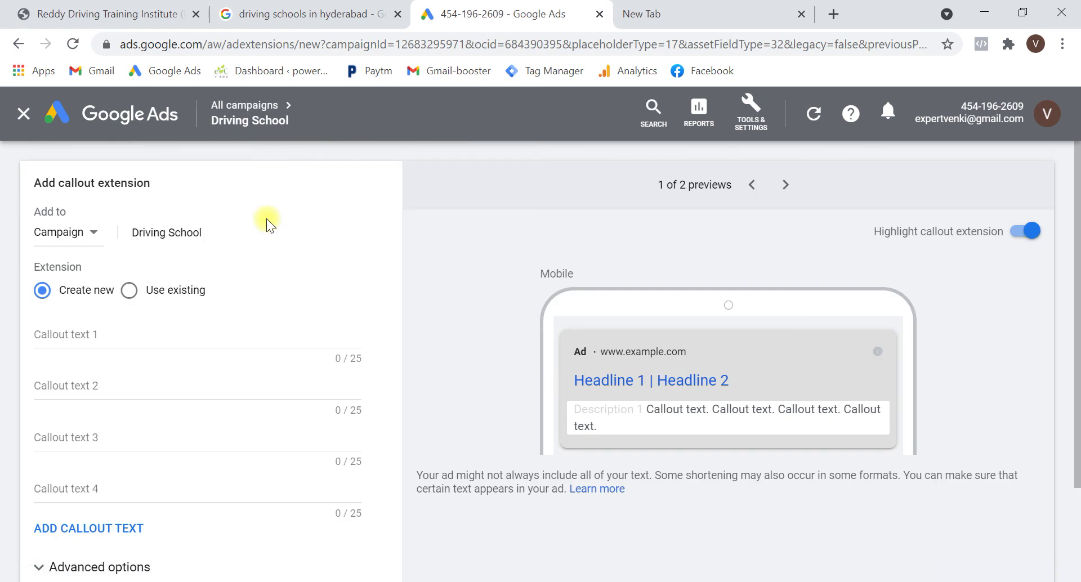
click(133, 337)
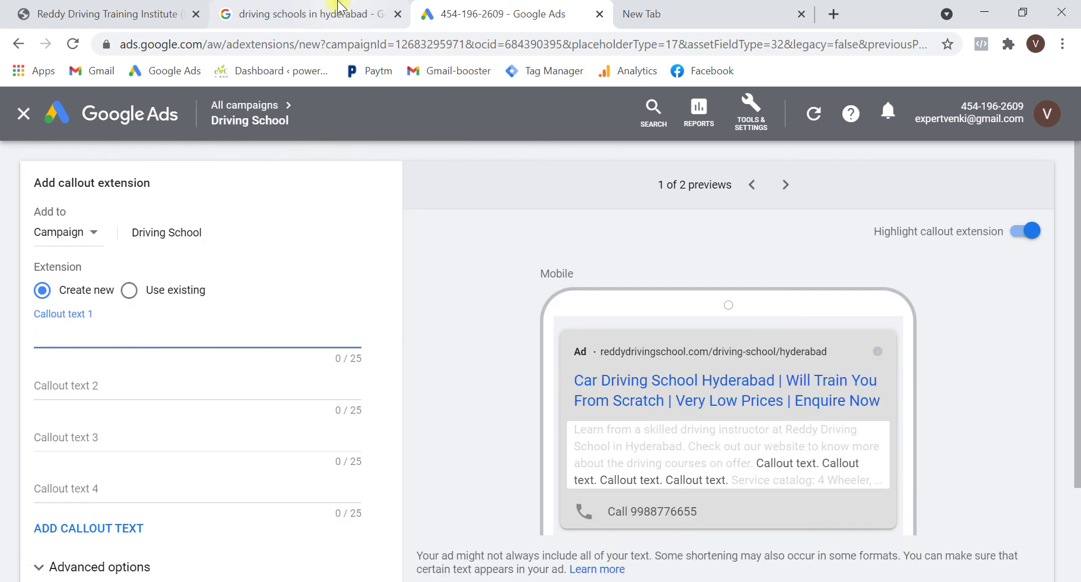
click(246, 11)
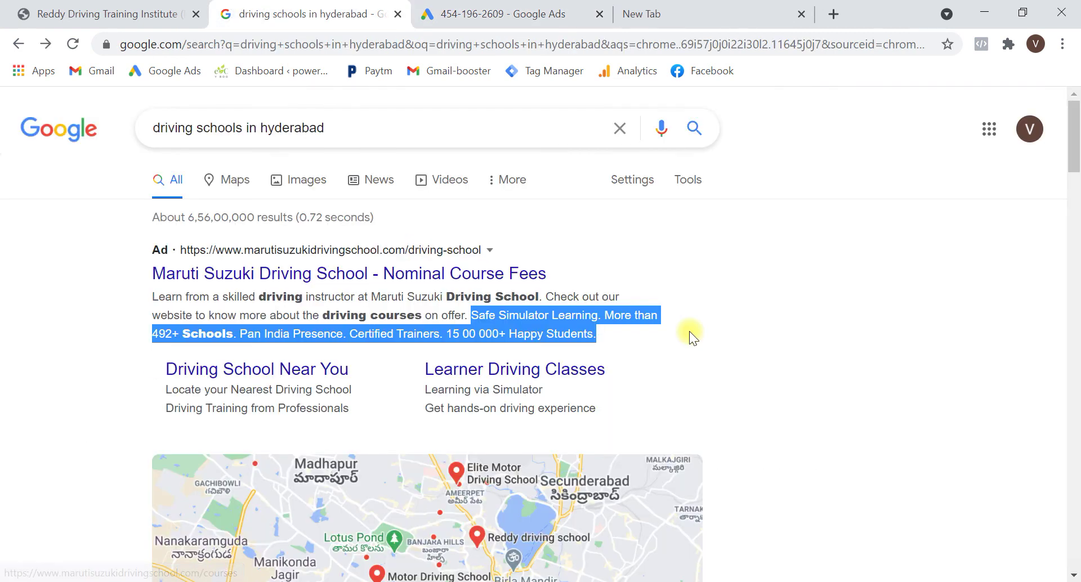
drag(563, 335, 716, 374)
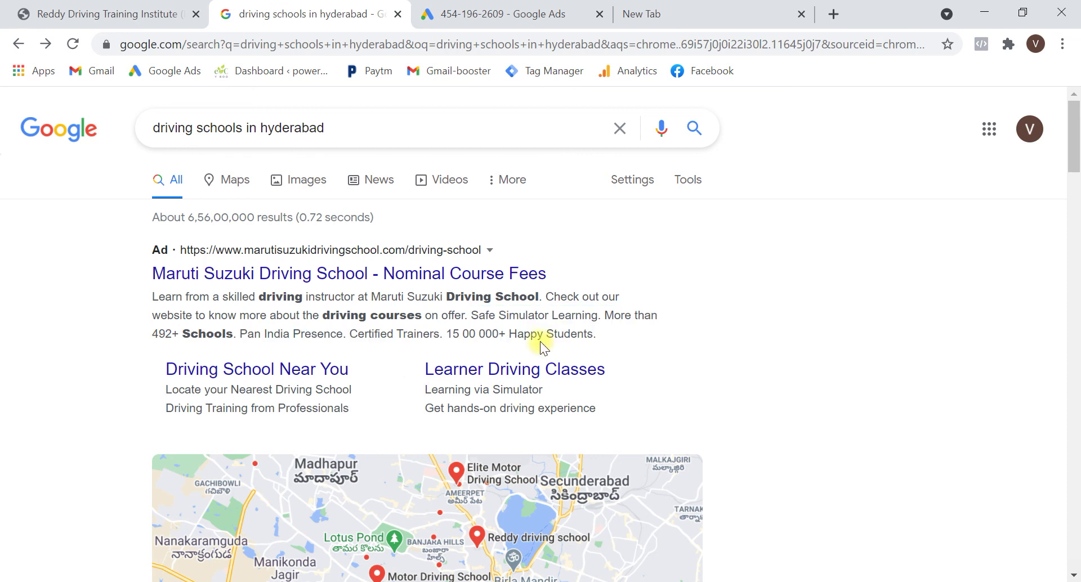
drag(470, 316, 598, 328)
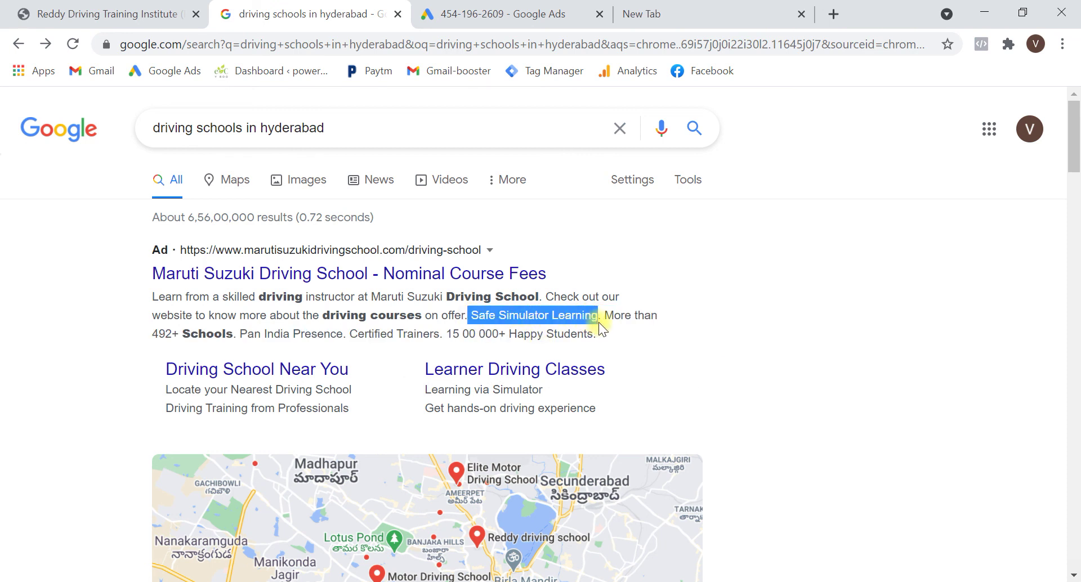
key(ctrl+c)
key(ctrl+Tab)
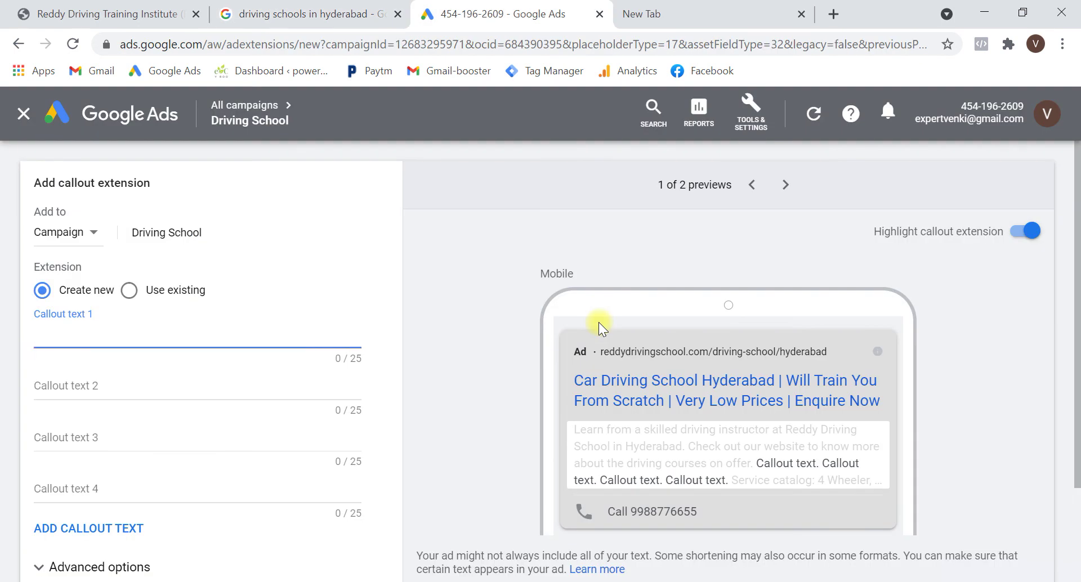
key(ctrl+v)
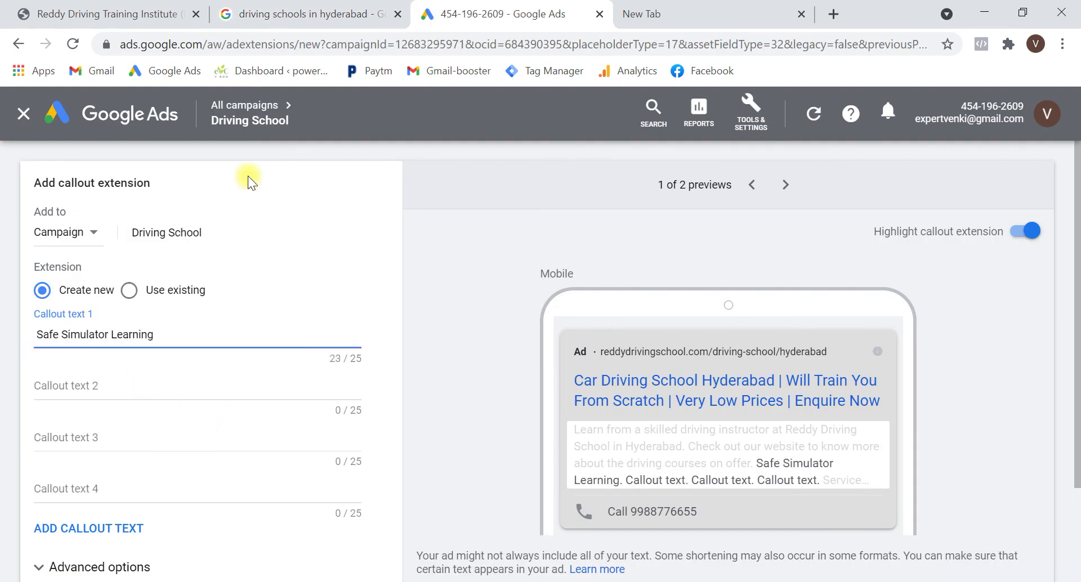
Copy 'Certified Trainers.' from the competitor ad into callout 2
click(306, 10)
click(806, 347)
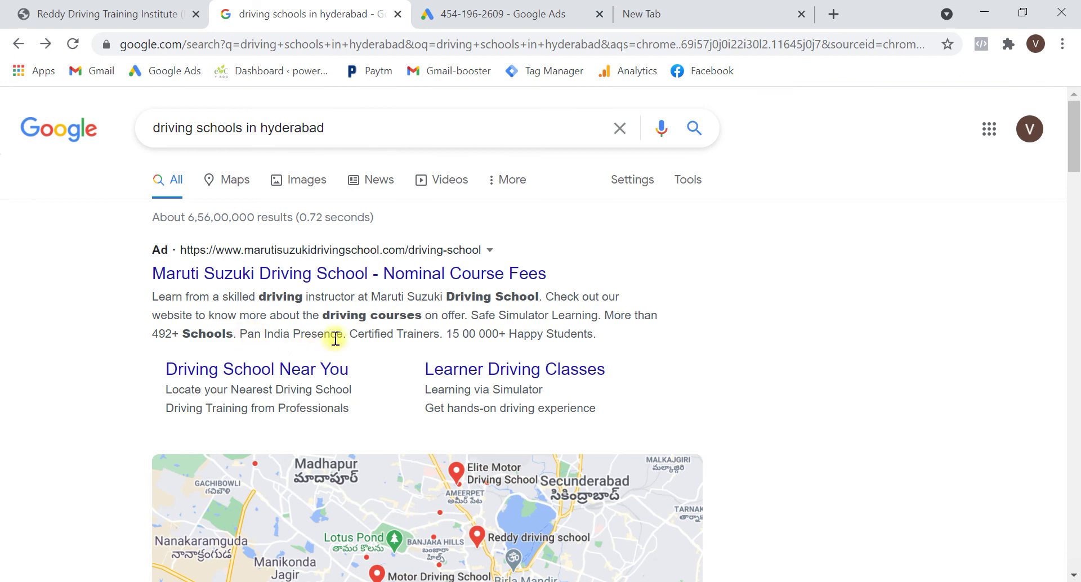
drag(350, 335, 445, 339)
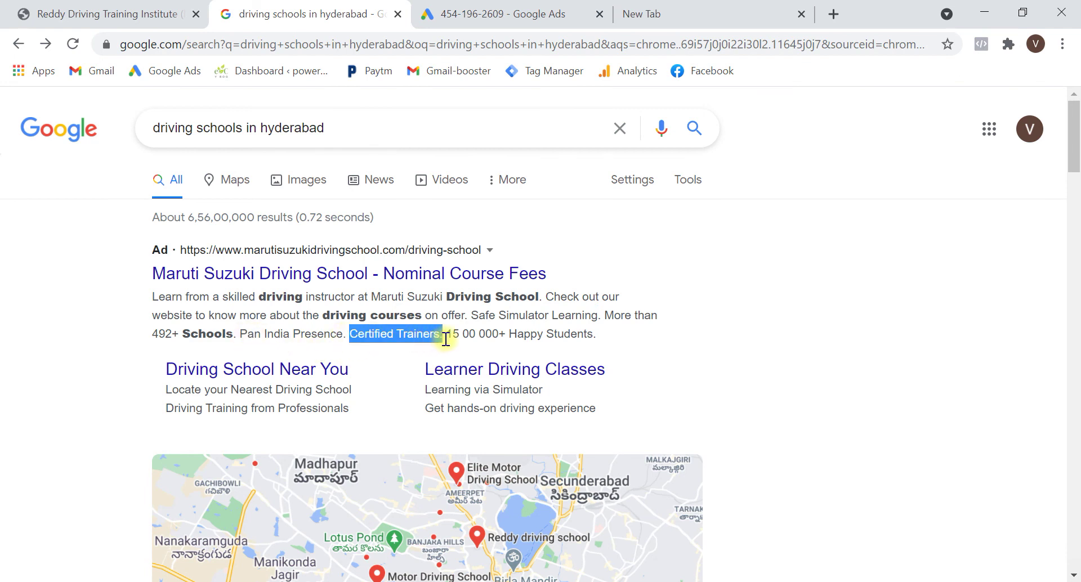
key(ctrl+Tab)
key(Tab)
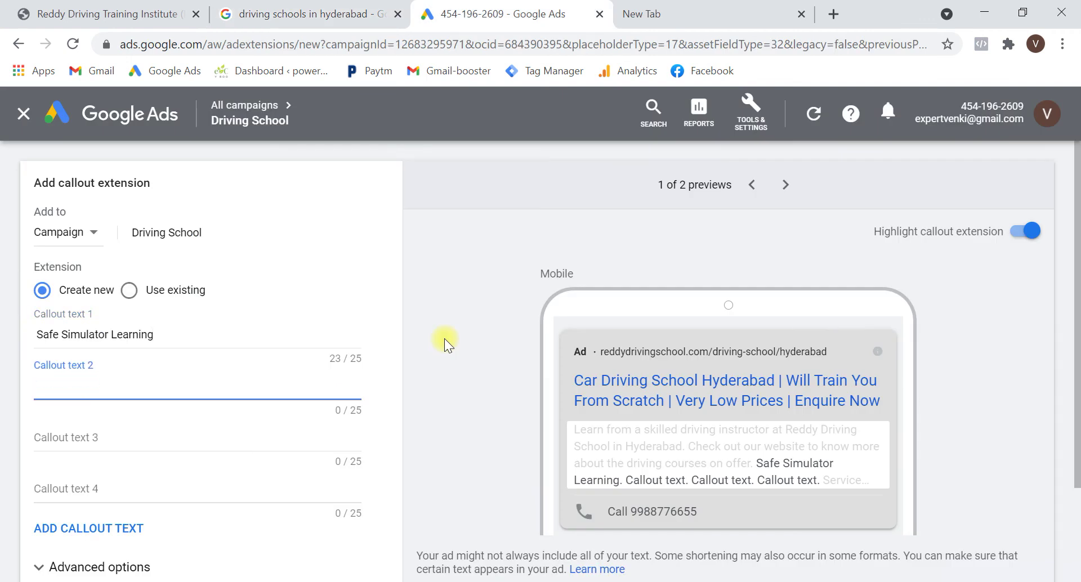
key(ctrl+v)
key(Tab)
Add a period to callout 1, enter '15000+ Happy Customers' as callout 3, and save
click(228, 336)
text(.)
key(Tab)
key(Tab)
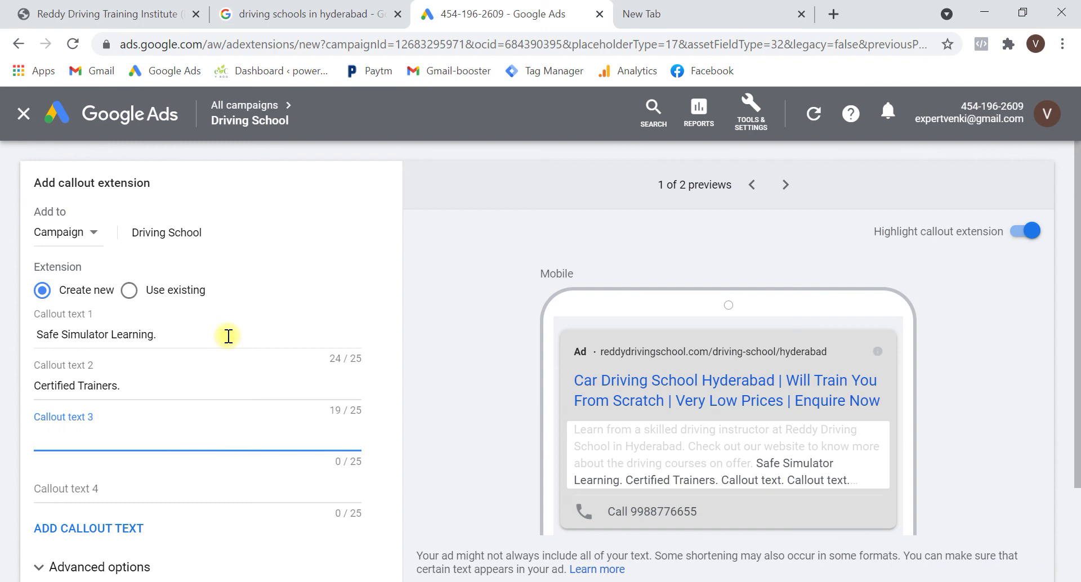
text(1)
text(000+ Happy Customers)
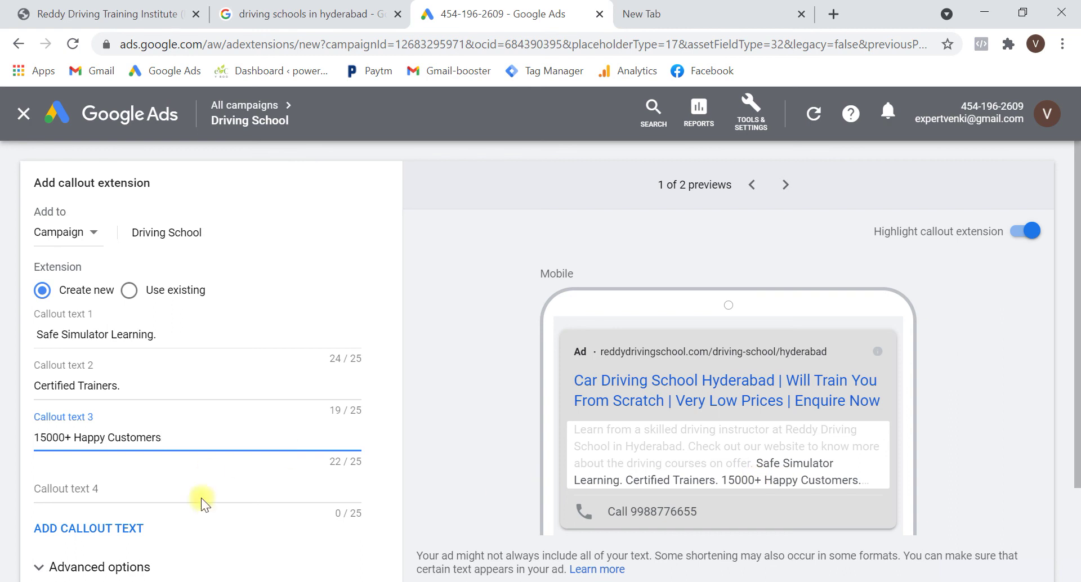
scroll(202, 499, down, 2)
click(38, 521)
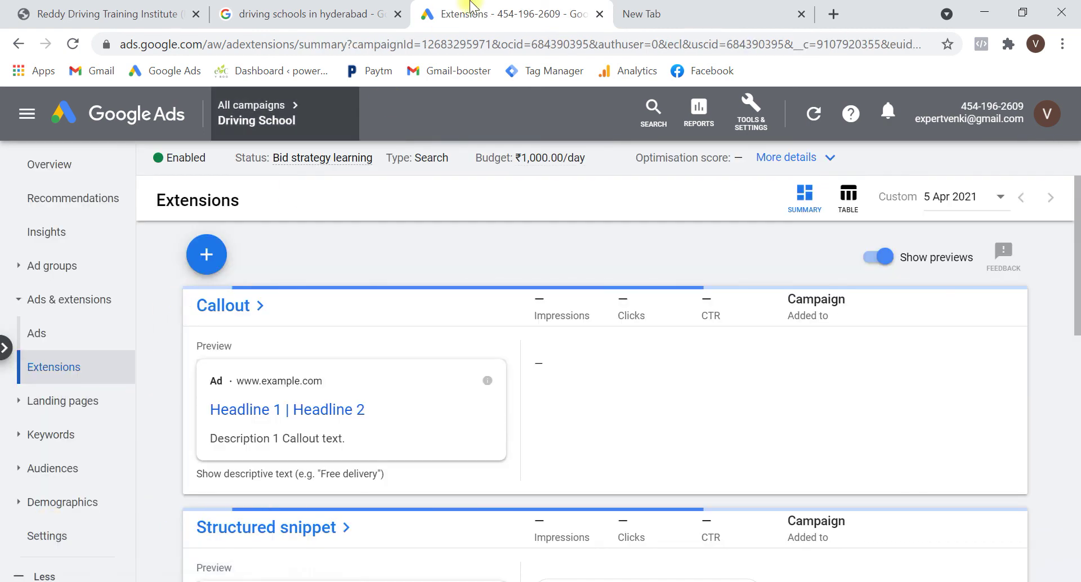
Return to the Driving School extensions page and briefly view the extension types list
click(302, 8)
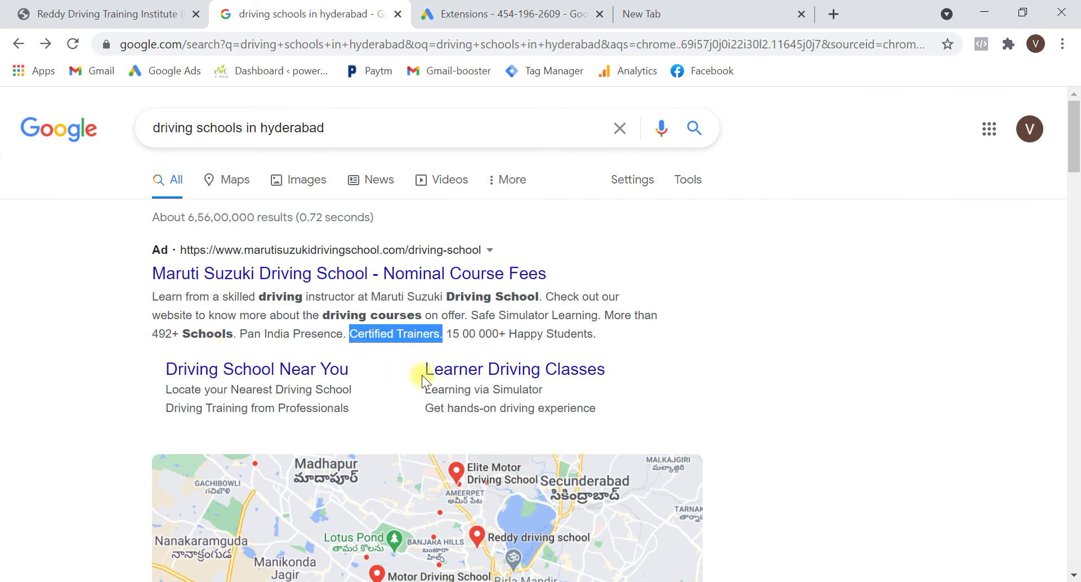
click(543, 8)
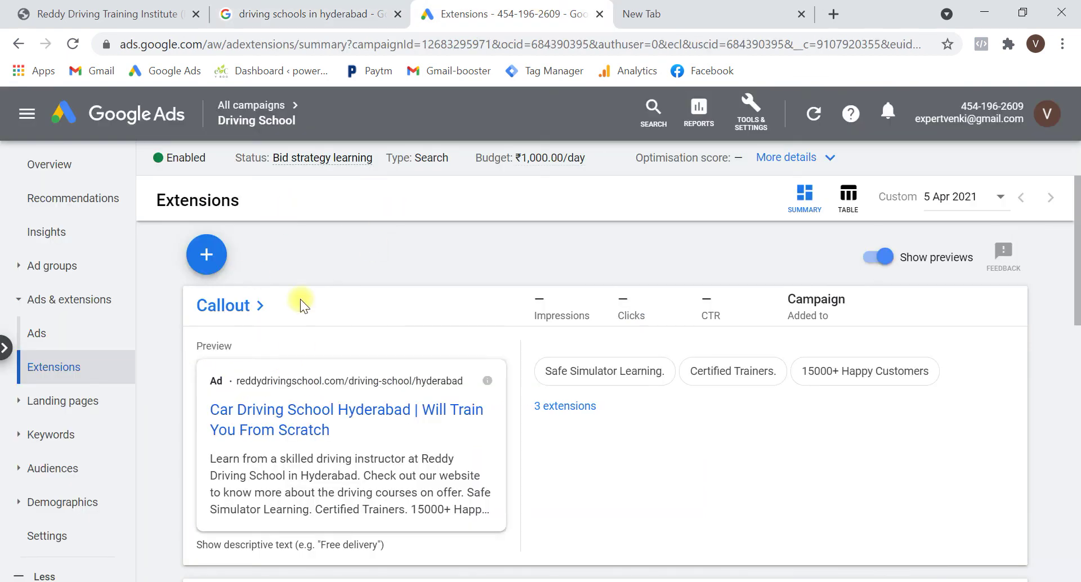
scroll(304, 298, down, 1)
scroll(244, 251, up, 1)
click(207, 256)
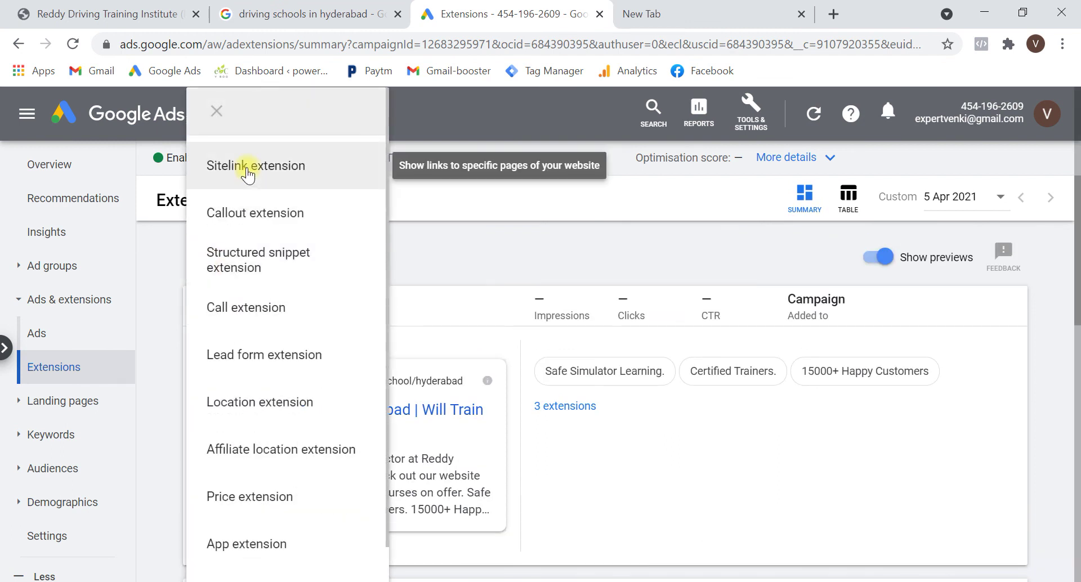
click(454, 266)
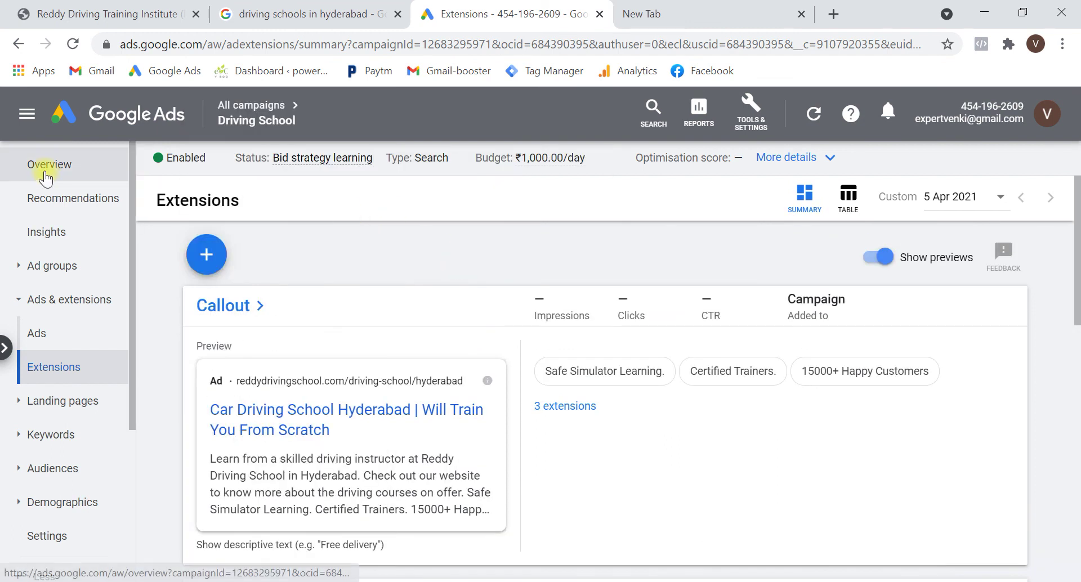
Open the Driving School campaign overview and review its summary cards
click(45, 176)
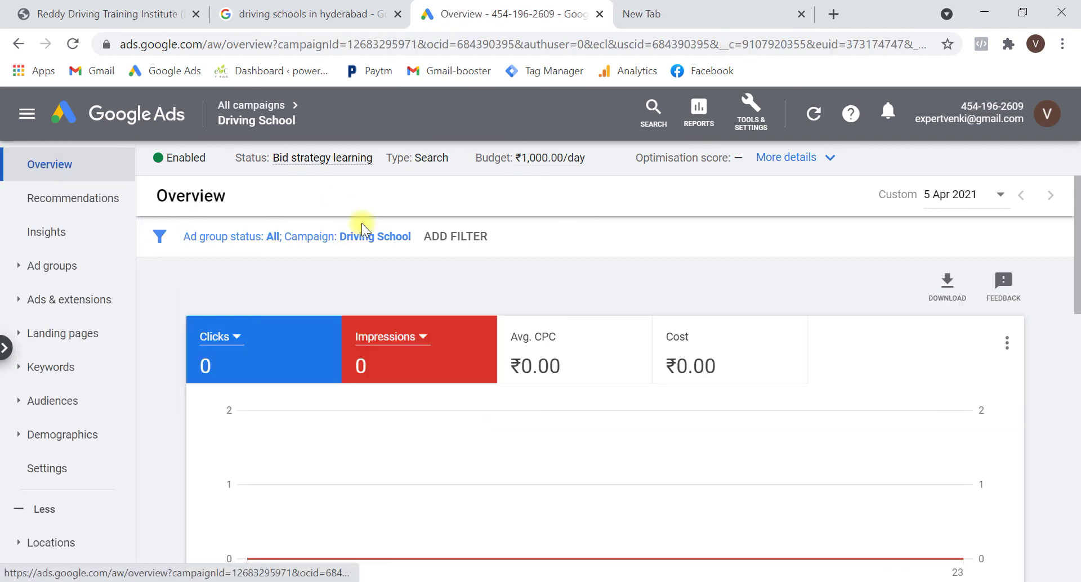
scroll(454, 282, down, 6)
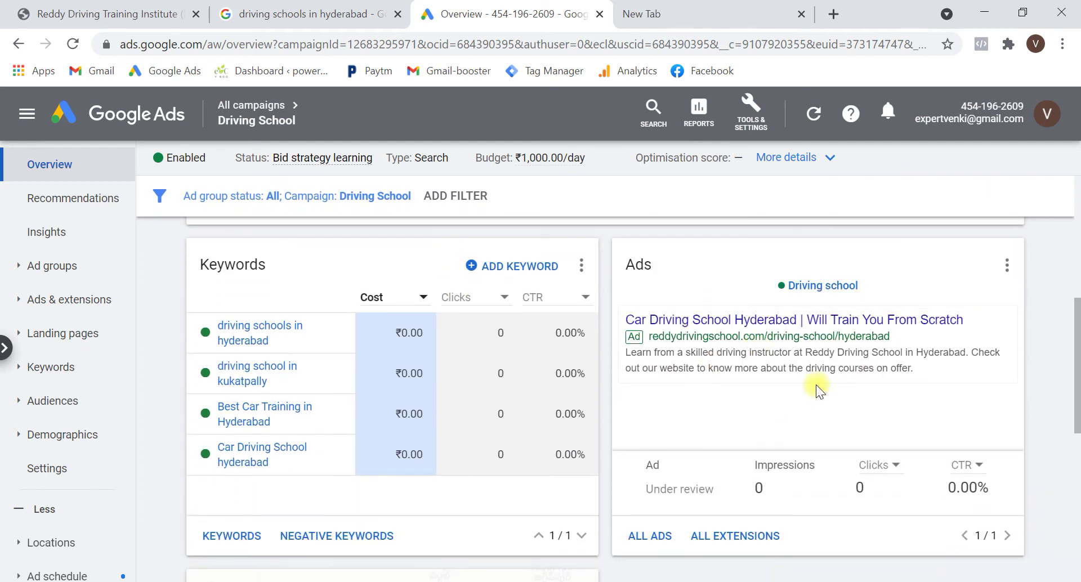
scroll(815, 384, down, 1)
mouse_move(778, 337)
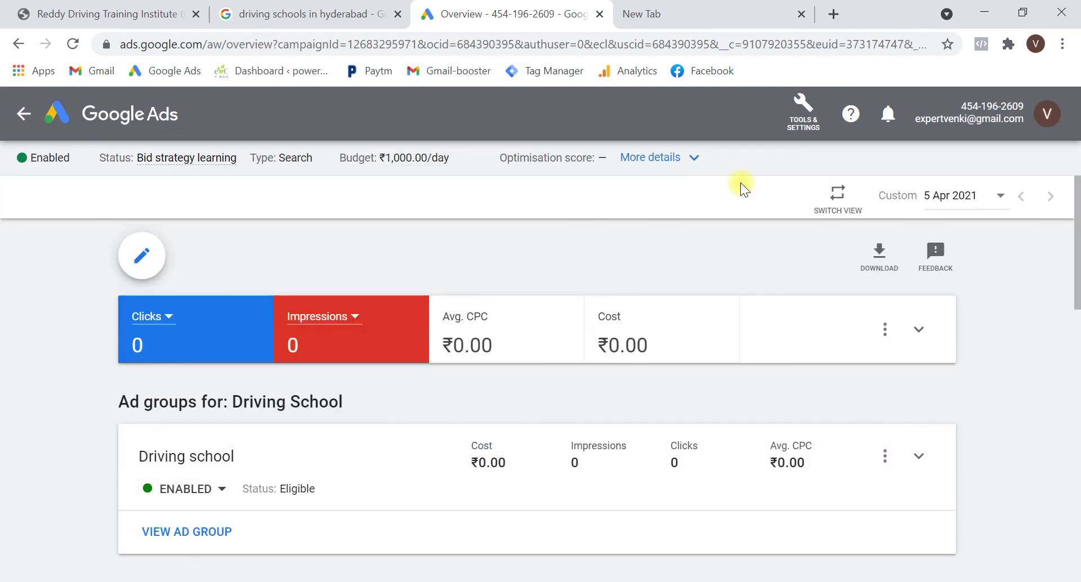
Switch to the account-level overview and confirm the ad preview shows call, callout and snippet extensions
click(838, 202)
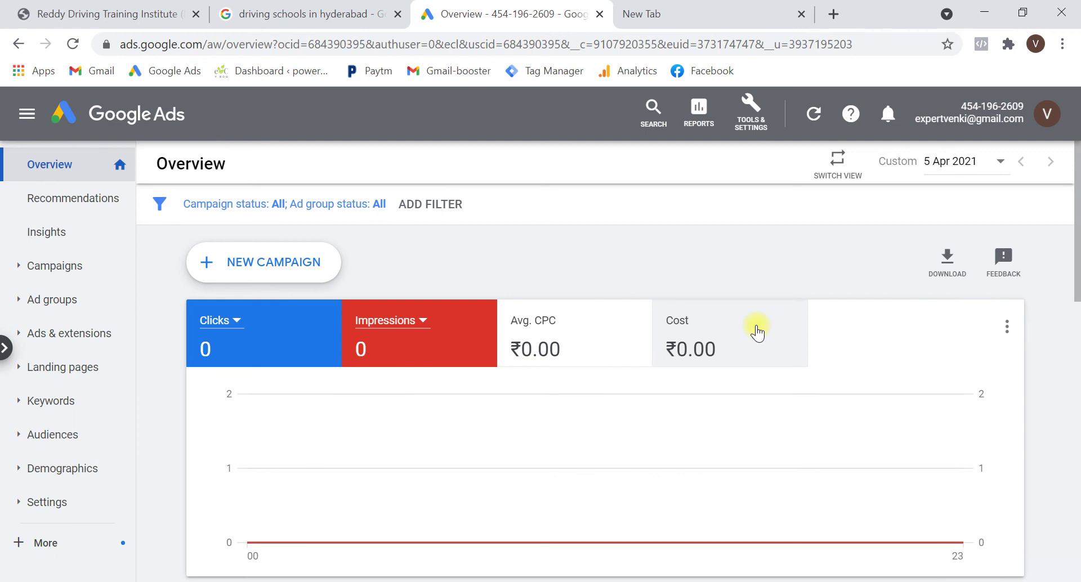
scroll(757, 332, down, 10)
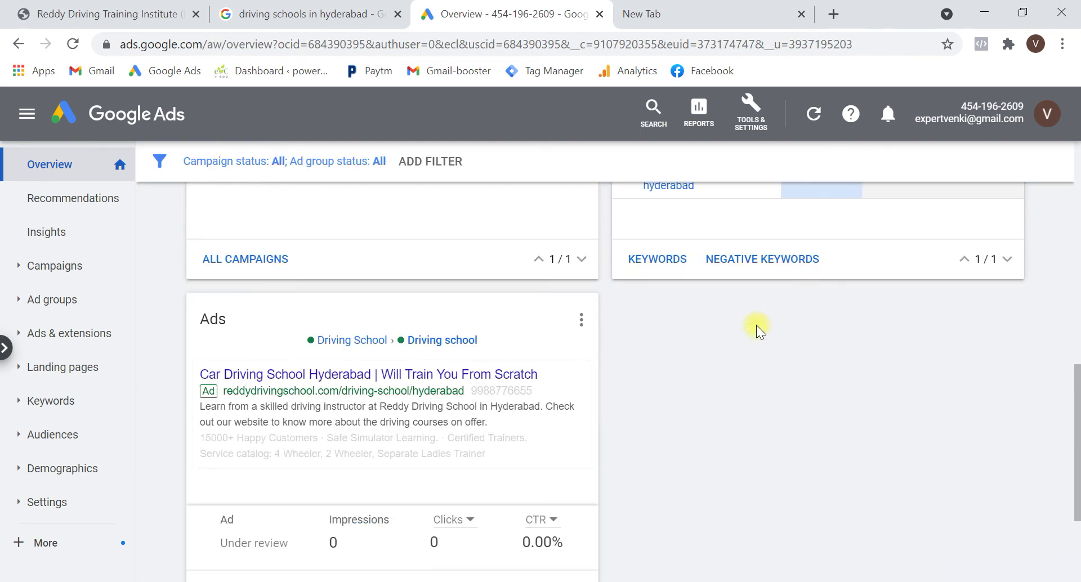
scroll(755, 325, up, 4)
mouse_move(684, 295)
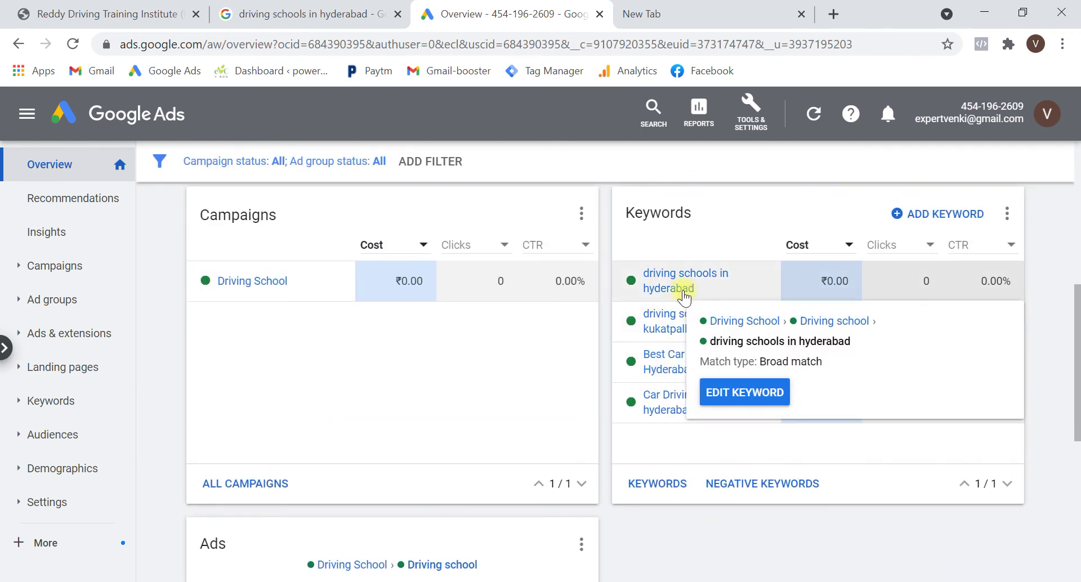
scroll(676, 435, down, 4)
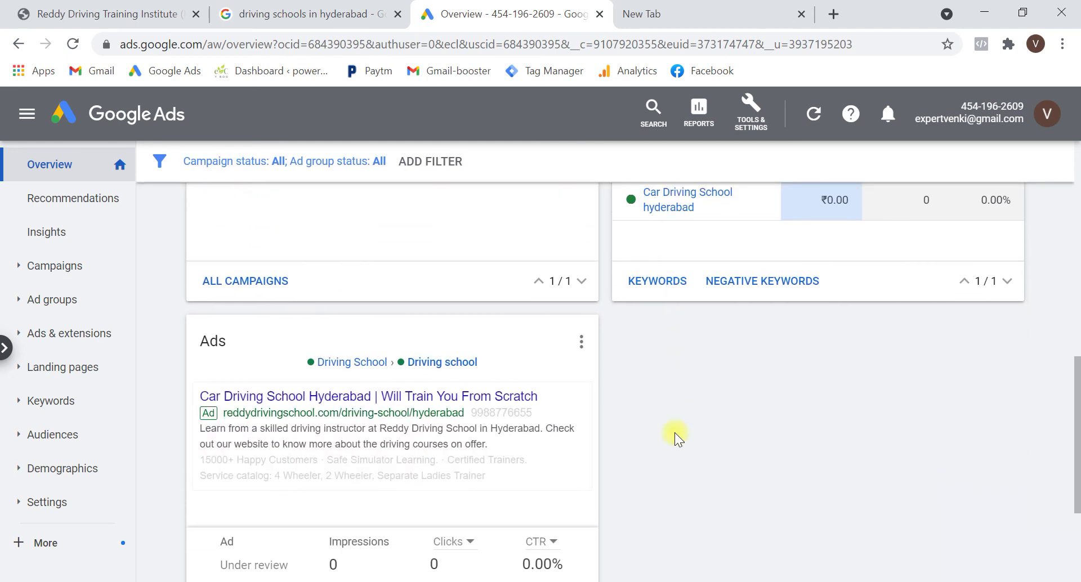
scroll(675, 433, down, 2)
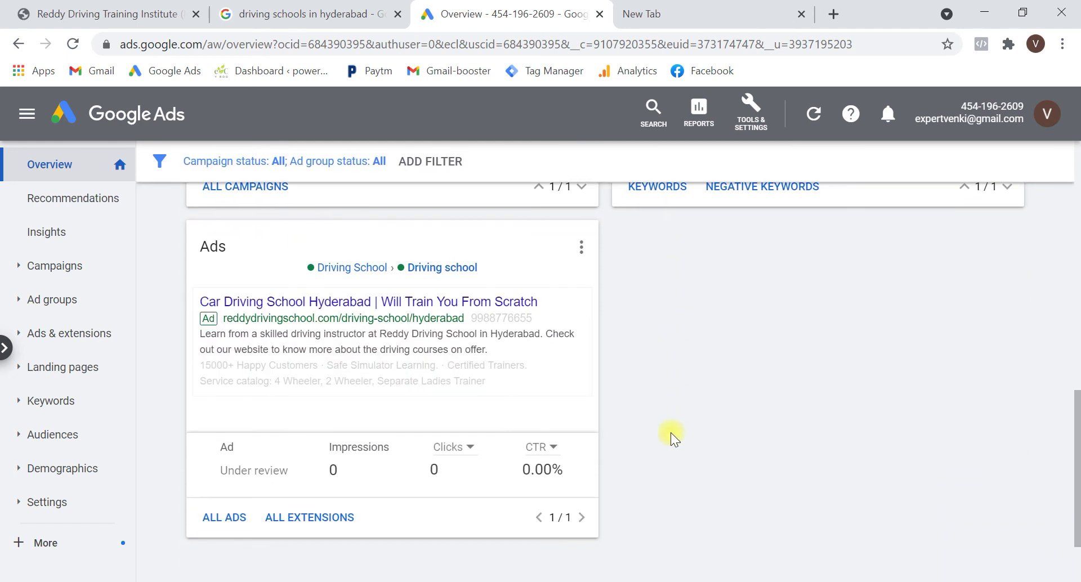
mouse_move(399, 344)
mouse_move(509, 321)
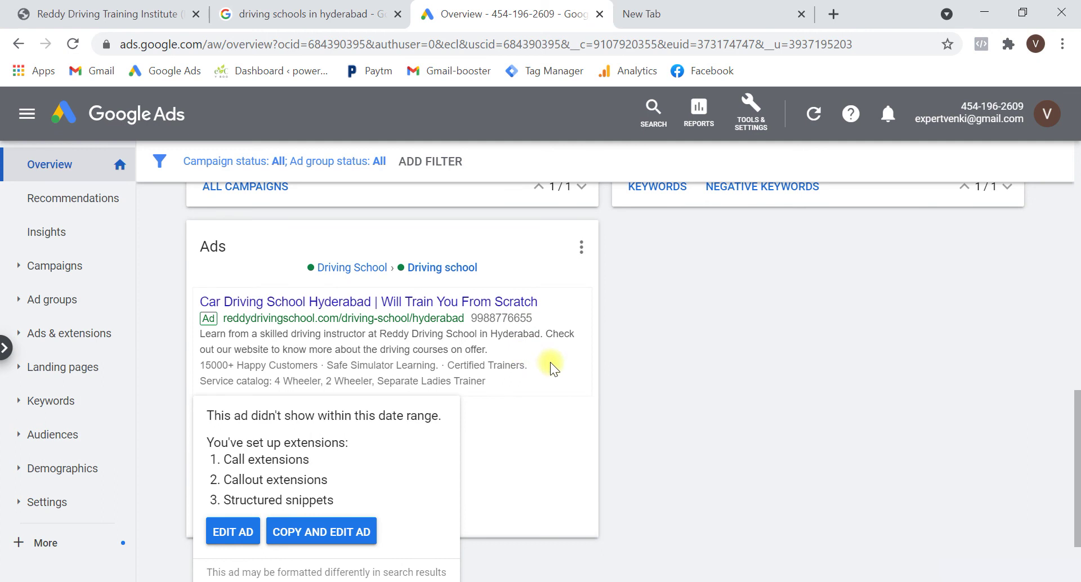
scroll(549, 363, down, 2)
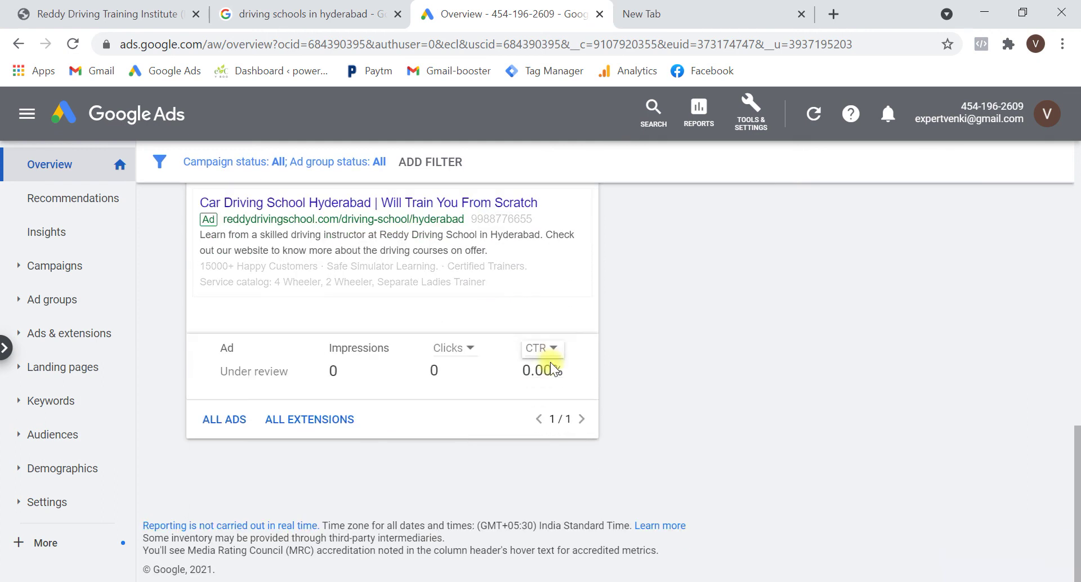
scroll(722, 396, up, 2)
scroll(720, 393, up, 5)
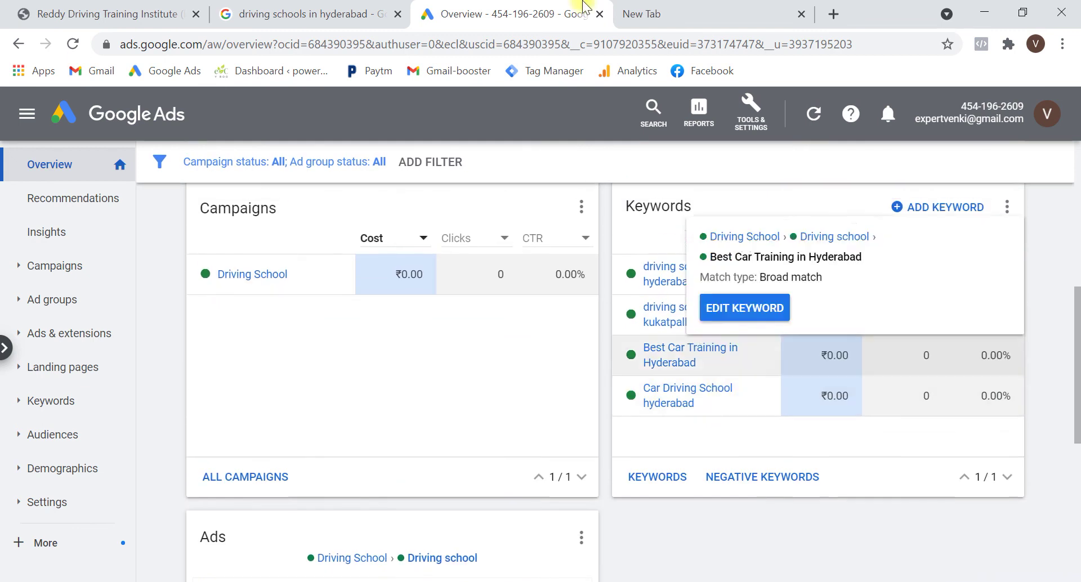
click(754, 8)
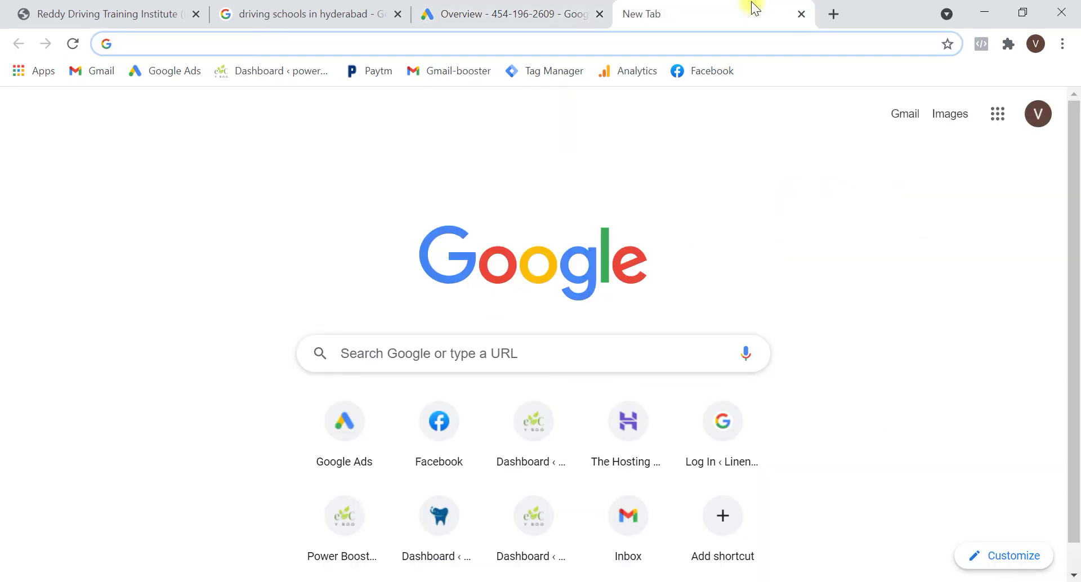
Go to youtube.com/digitalhalva and pause the autoplaying channel trailer
text(youtube)
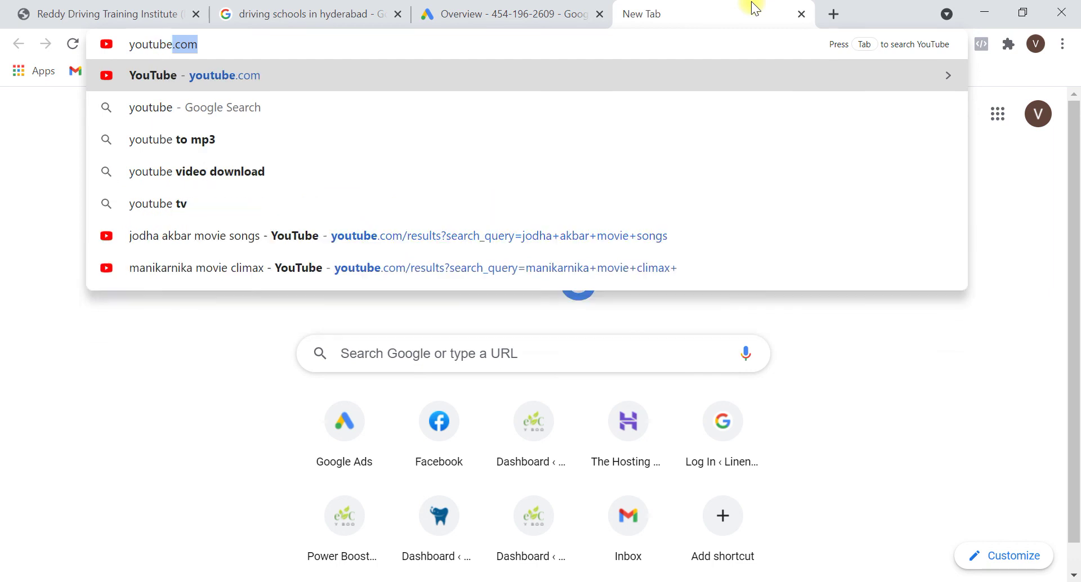
text(.com)
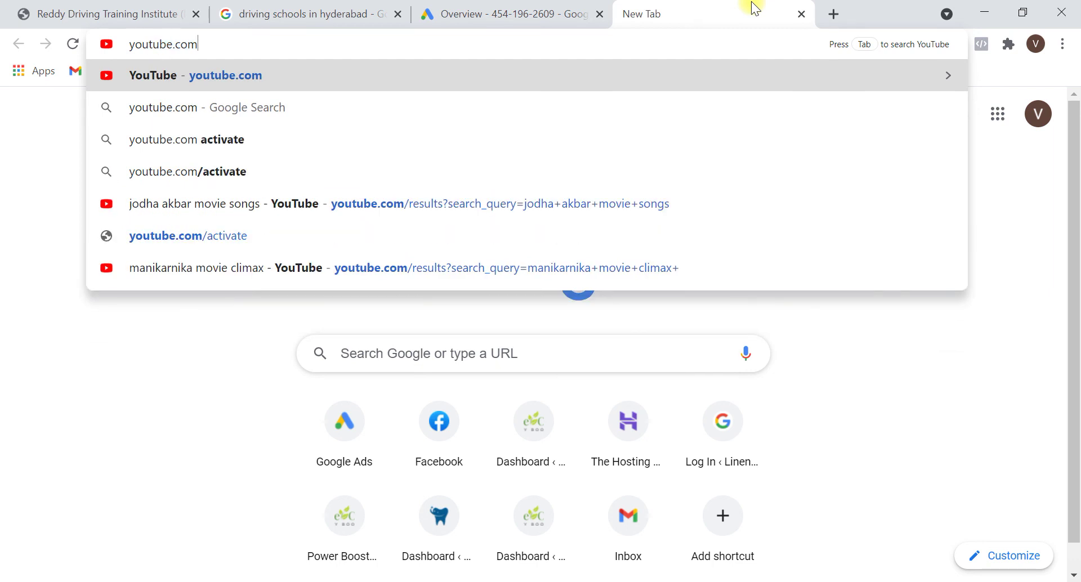
text(/digital)
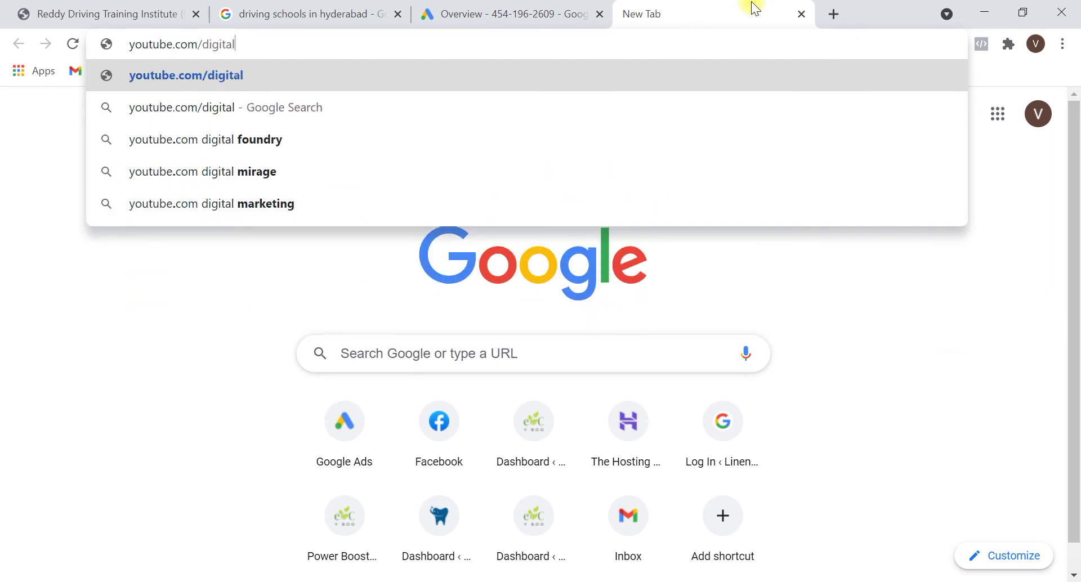
text(halva)
key(Return)
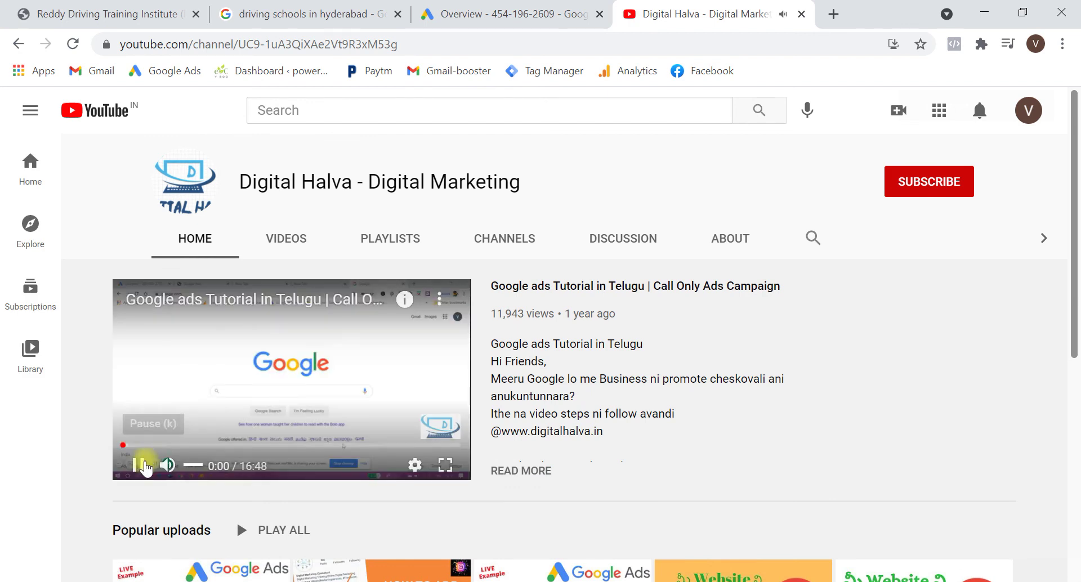
click(138, 465)
scroll(513, 394, down, 2)
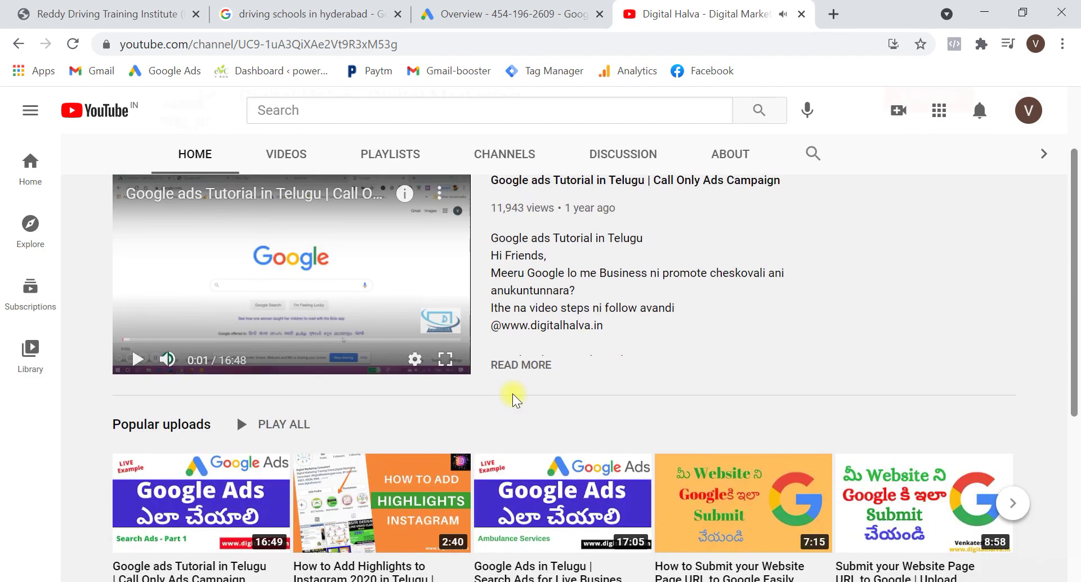
scroll(512, 393, down, 3)
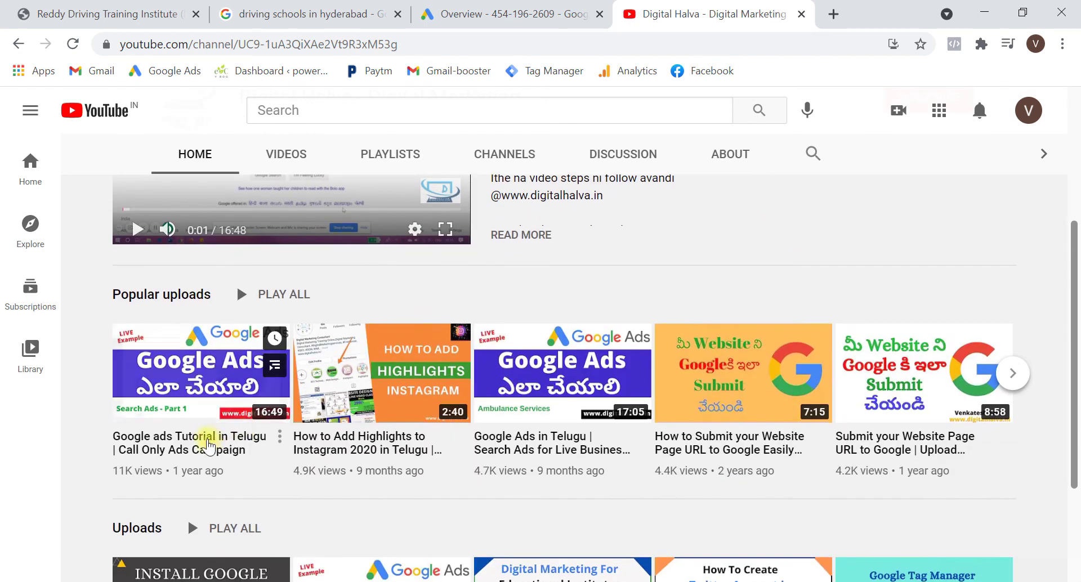
scroll(725, 236, up, 4)
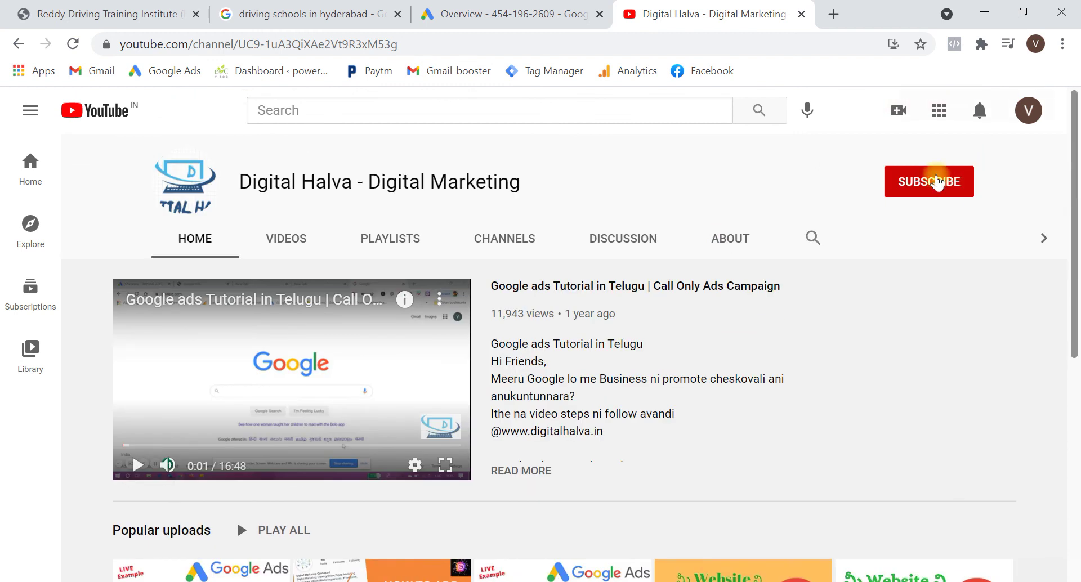
Subscribe to Digital Halva - Digital Marketing with notifications set to All
click(951, 191)
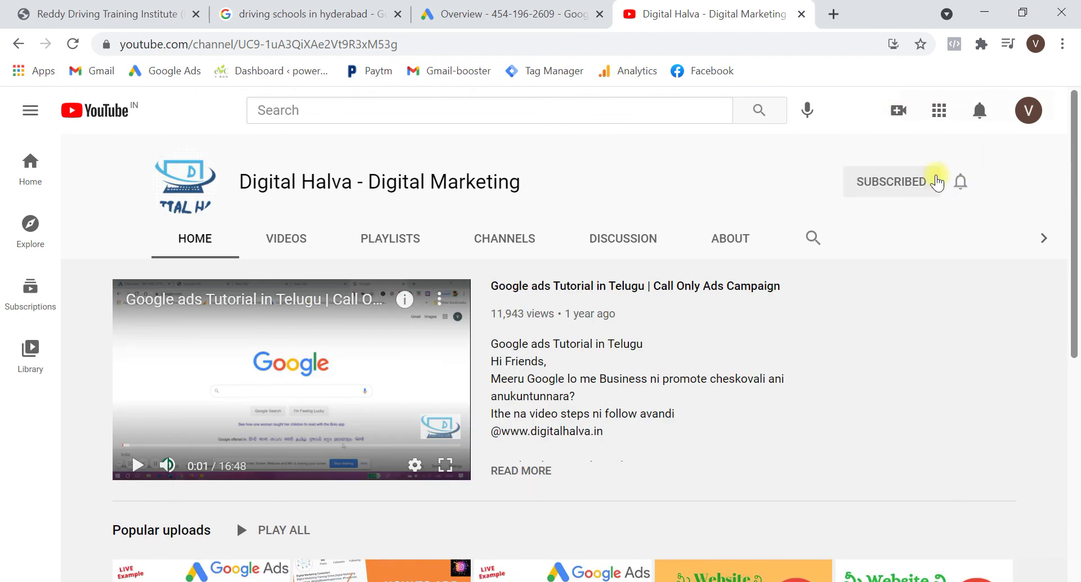
click(961, 194)
click(912, 218)
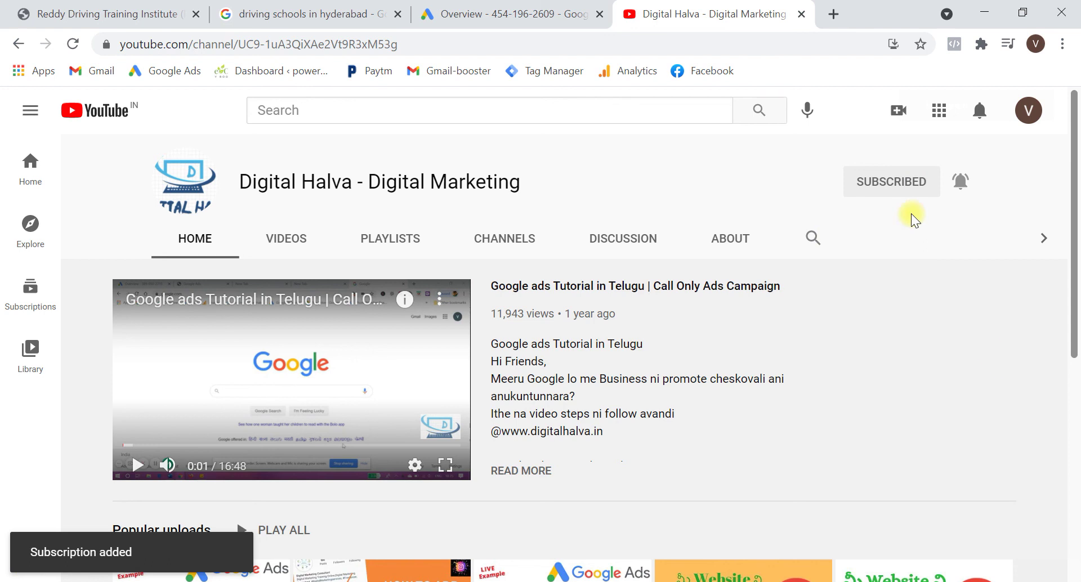